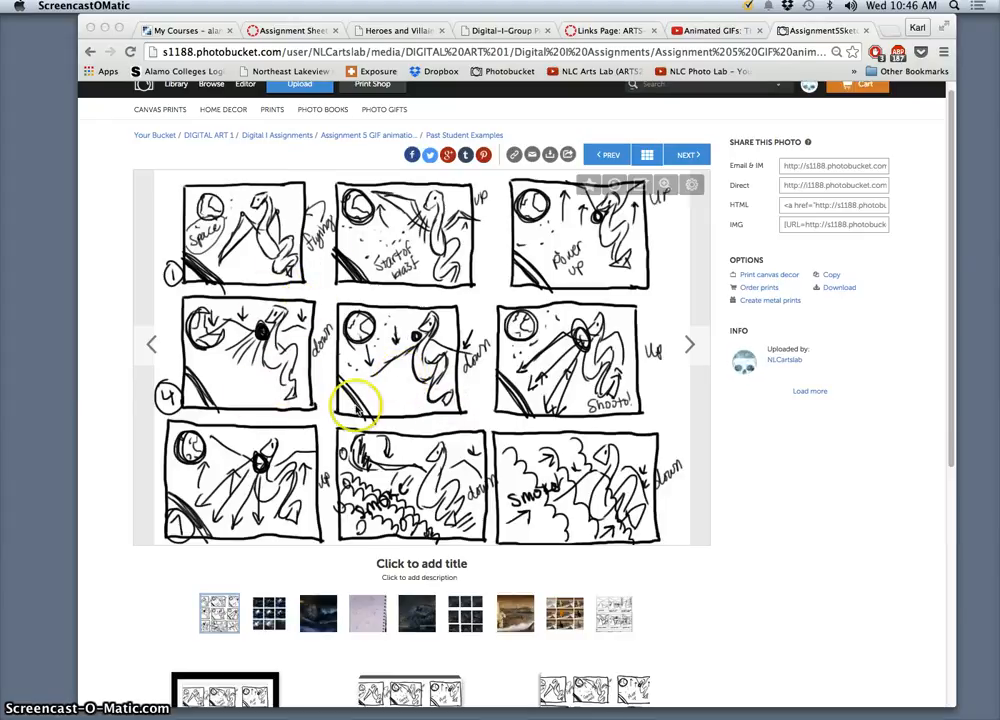
Browse the past student examples from the sketched storyboard to the nine-frame composite storyboard and its animated GIF.
click(689, 347)
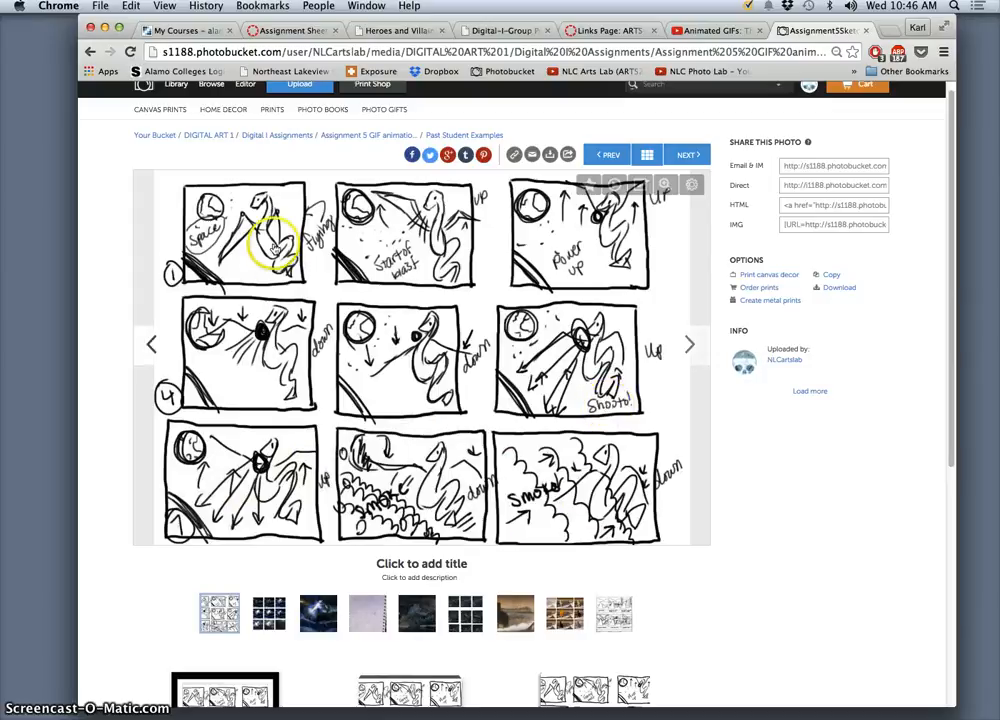
click(690, 344)
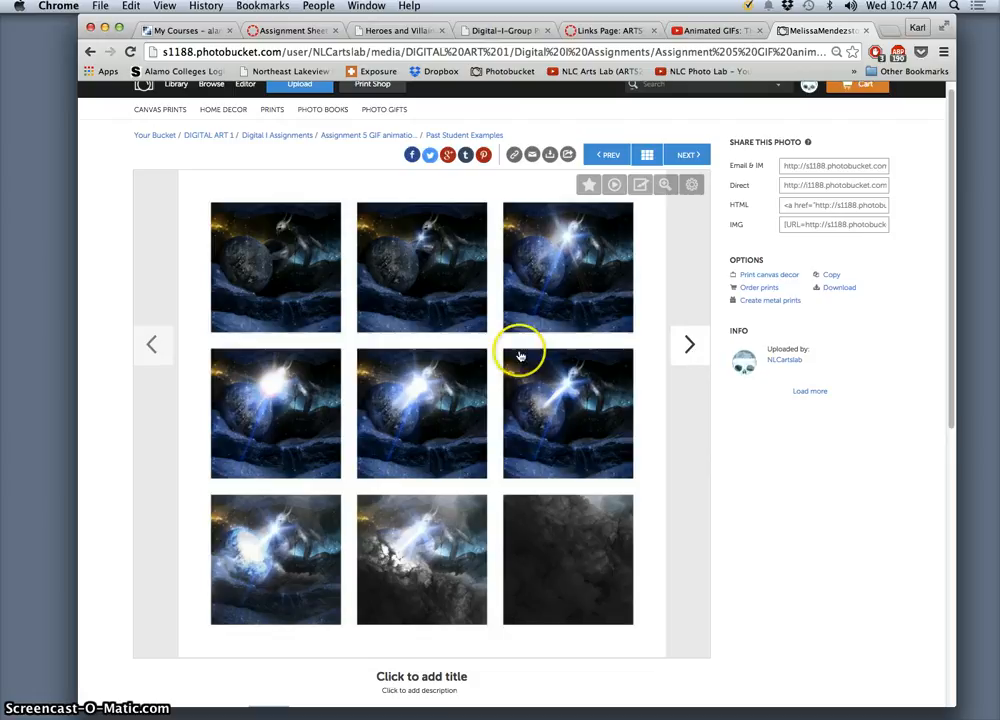
click(148, 347)
click(864, 349)
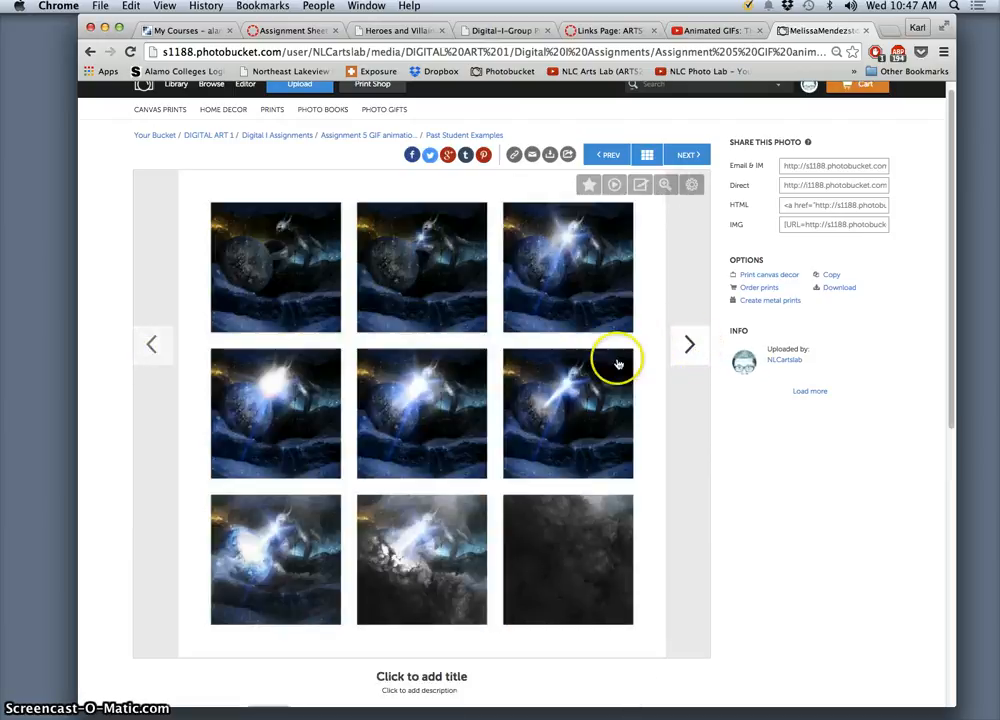
click(690, 345)
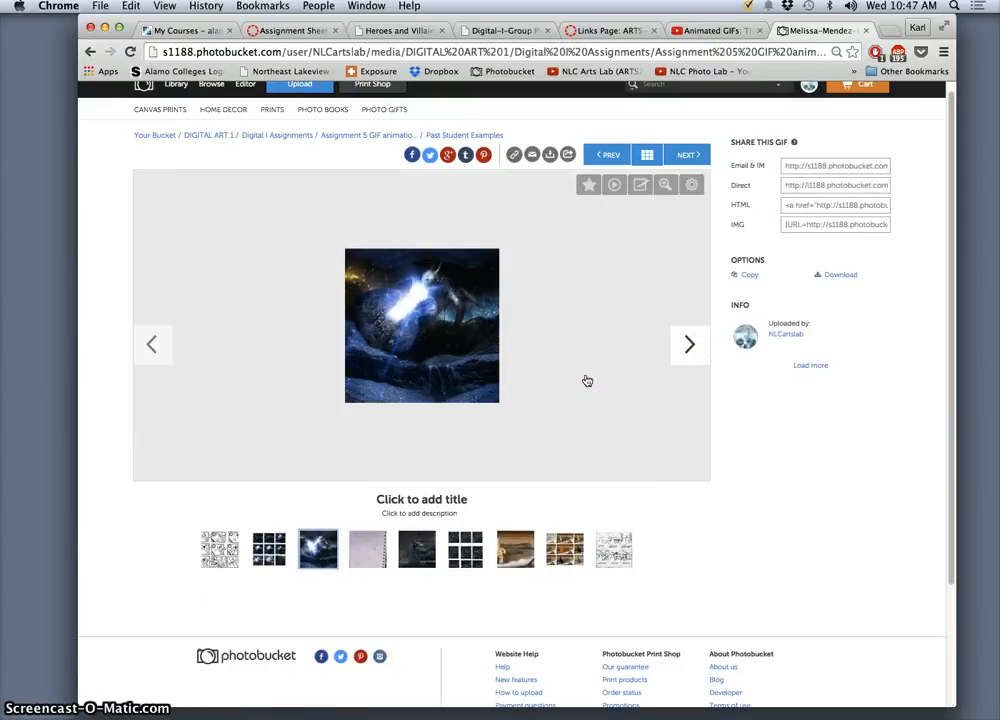
Go back to the nine-frame space creature storyboard, compare its frames, and return to the matching animated GIF.
click(500, 348)
click(614, 370)
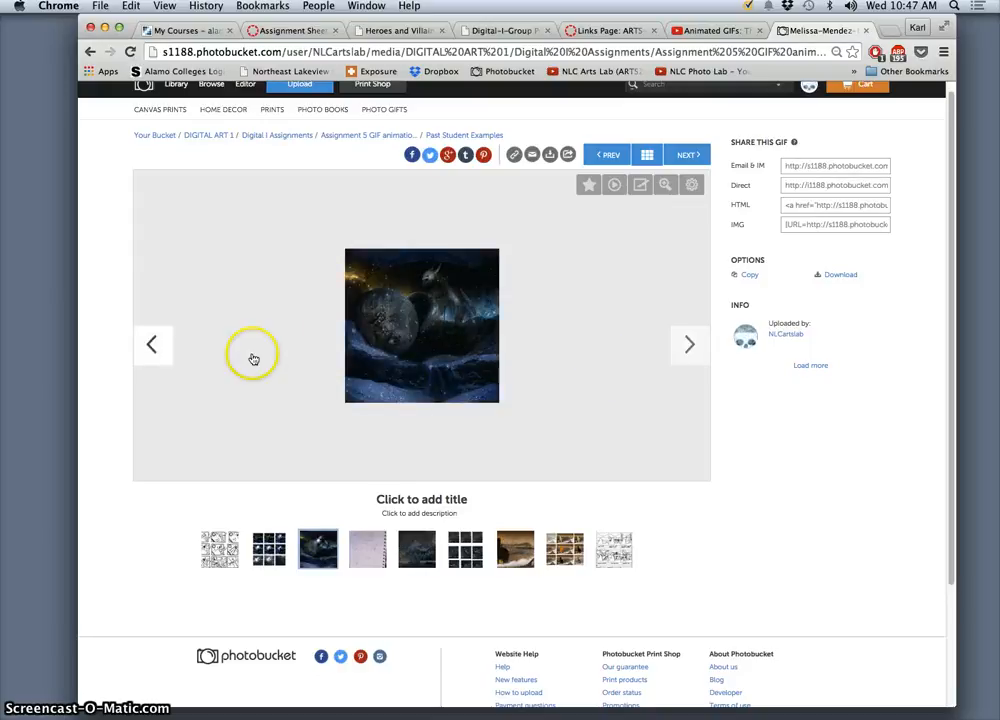
click(170, 357)
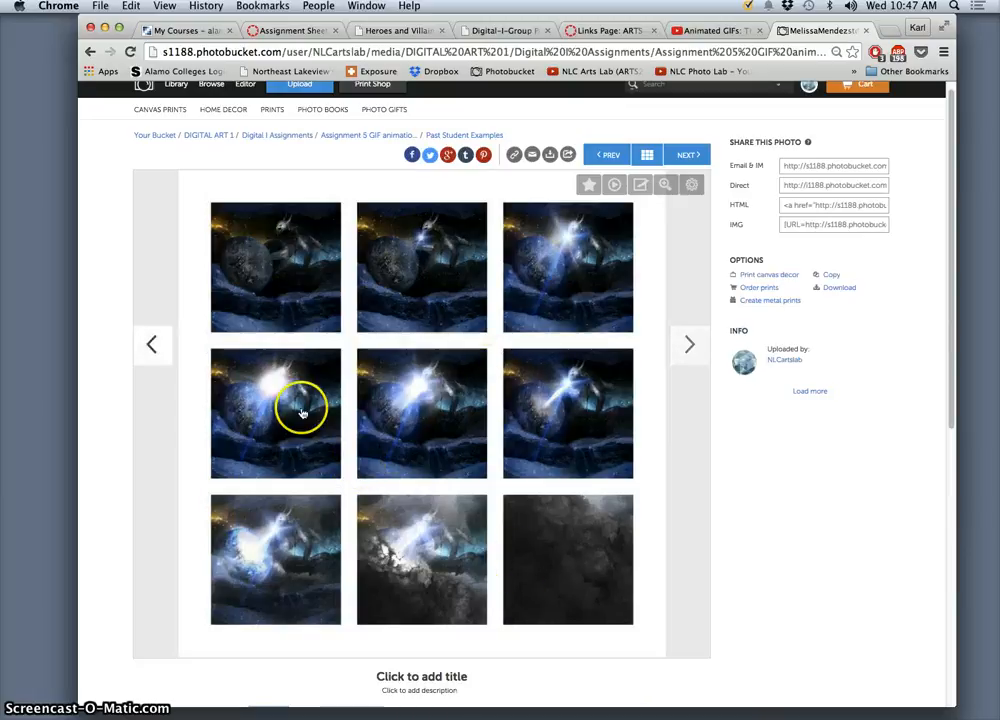
click(690, 346)
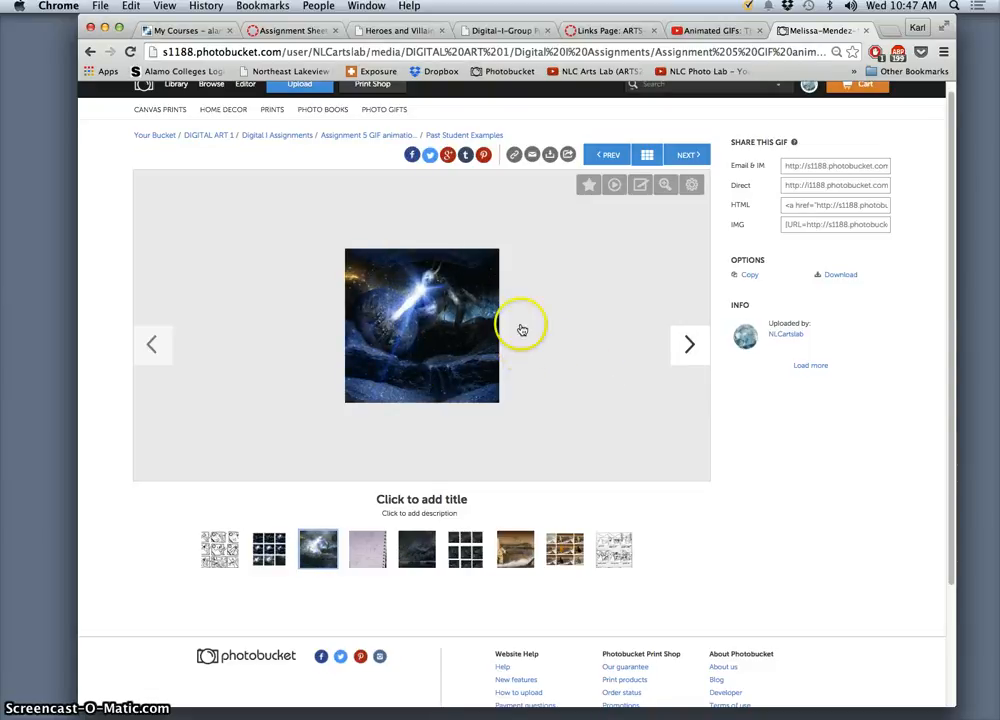
View the snowy mountain bison GIF, check its nine-frame storyboard, and return to the GIF.
click(689, 345)
click(689, 345)
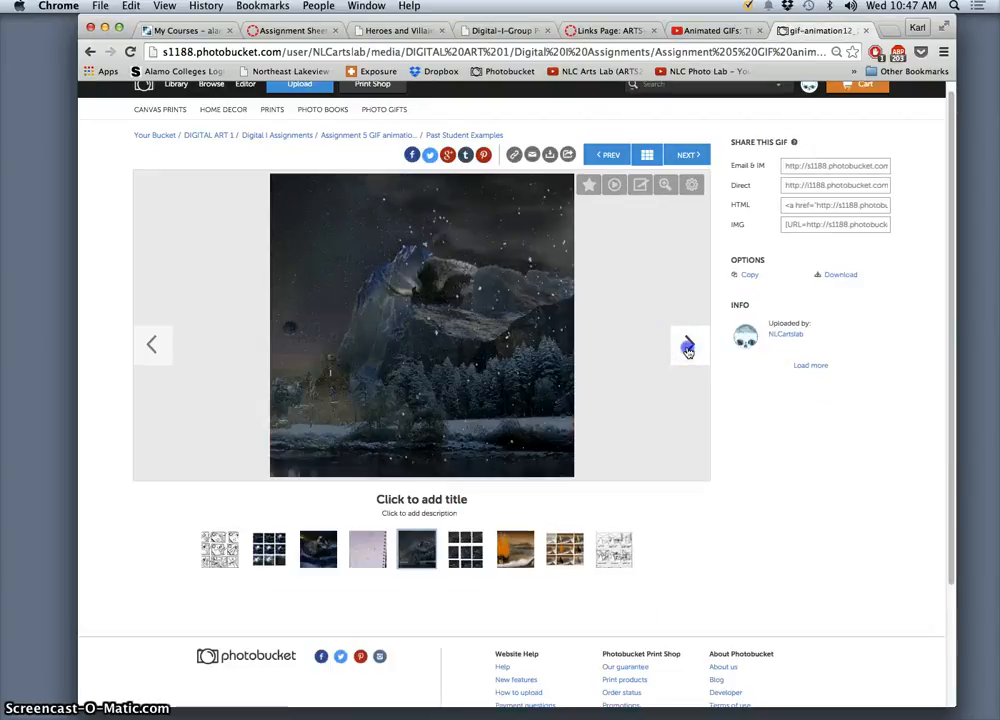
click(689, 343)
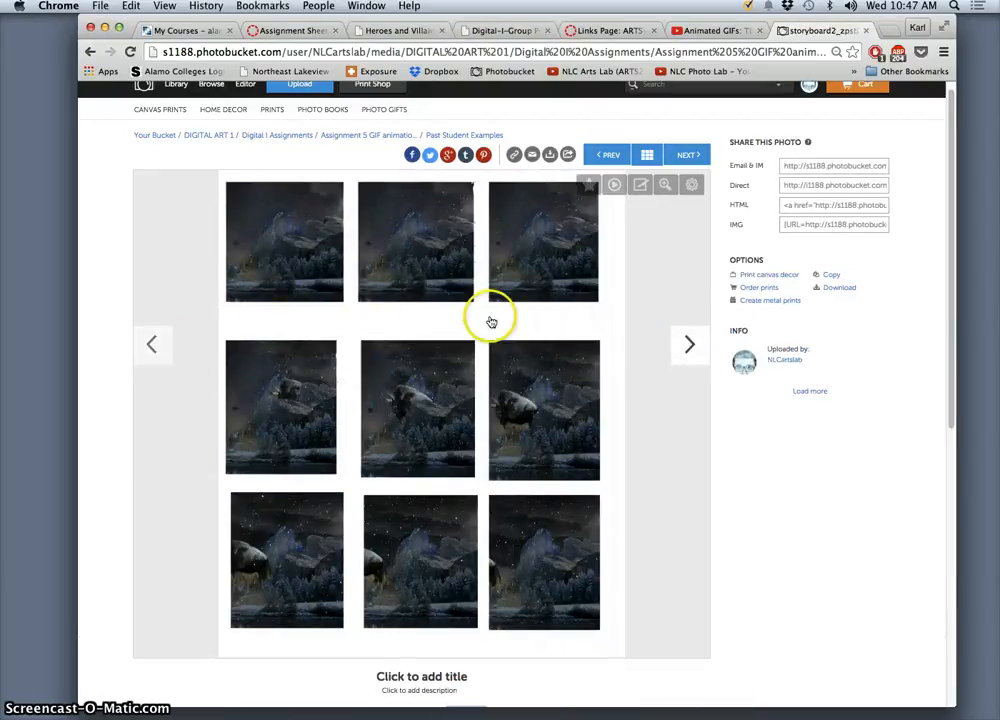
click(151, 347)
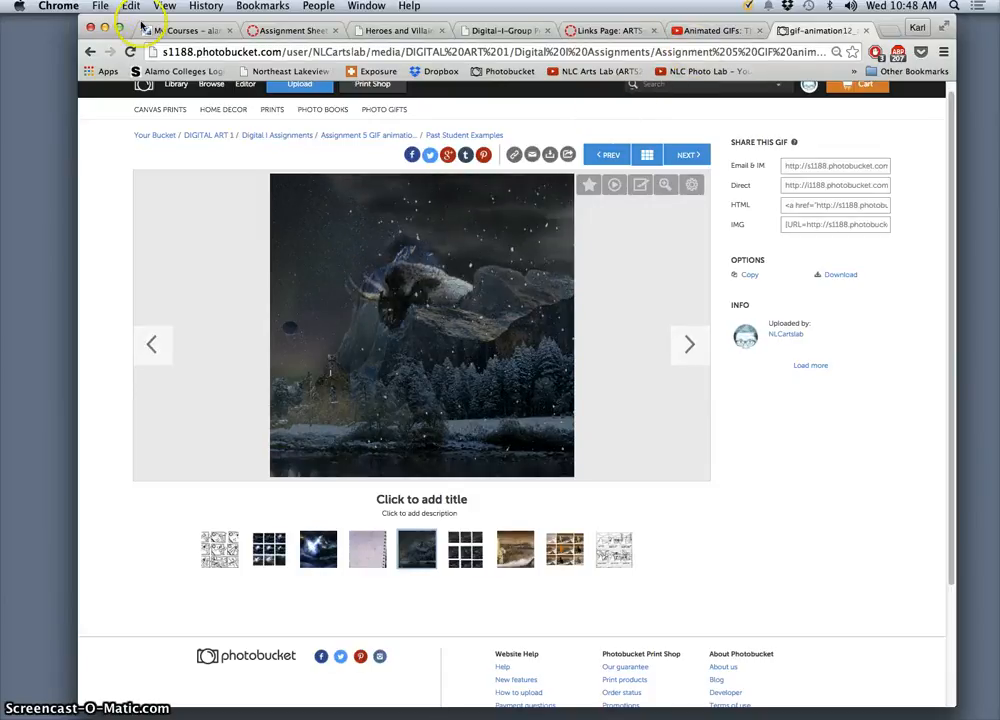
Minimize the browser and open the Assignment #5 folder inside the DIG FA15 documents folder in Finder.
click(105, 29)
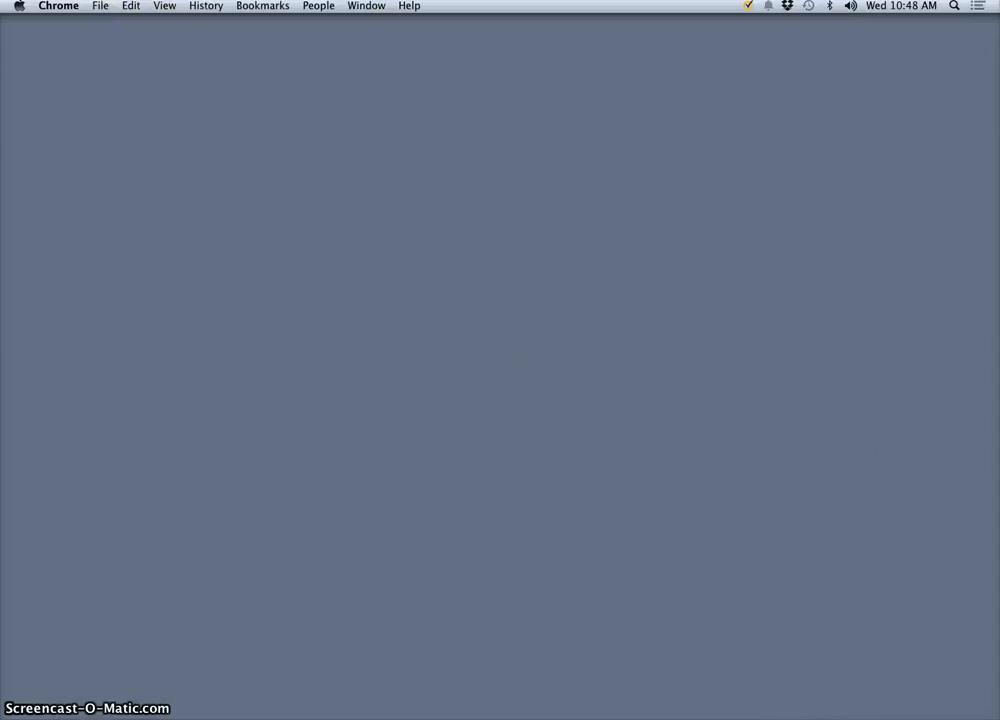
click(724, 704)
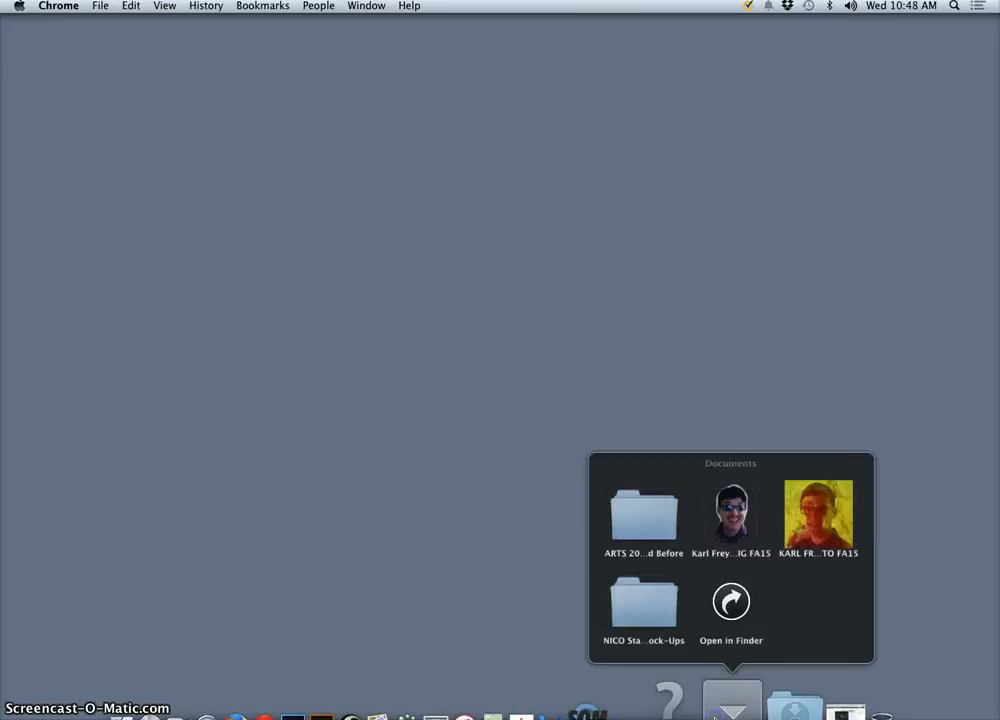
click(732, 505)
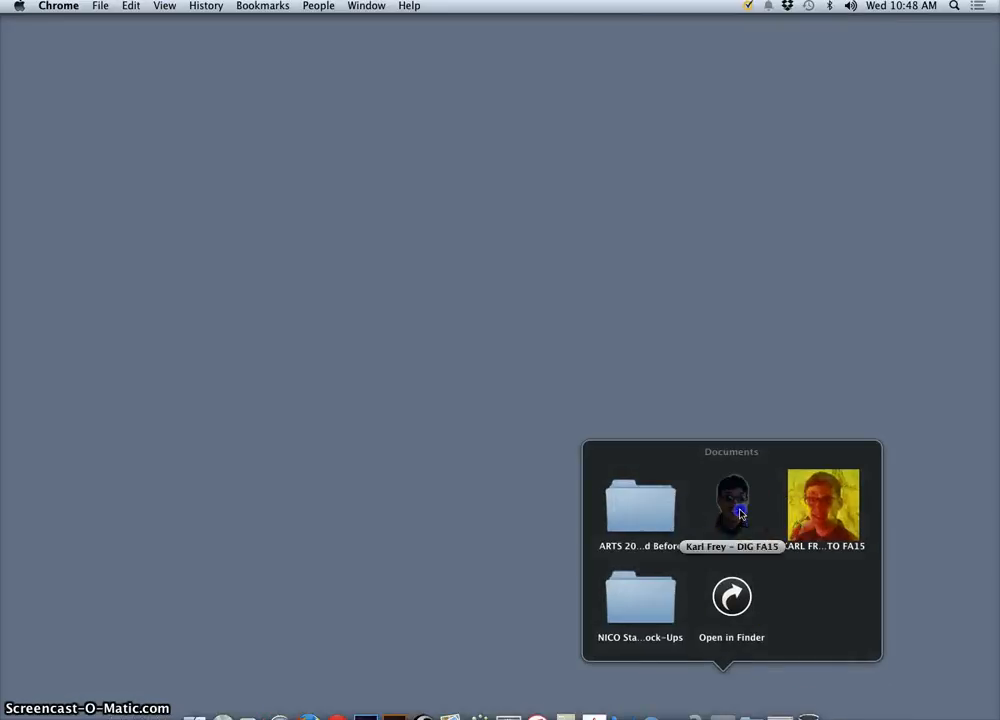
click(766, 597)
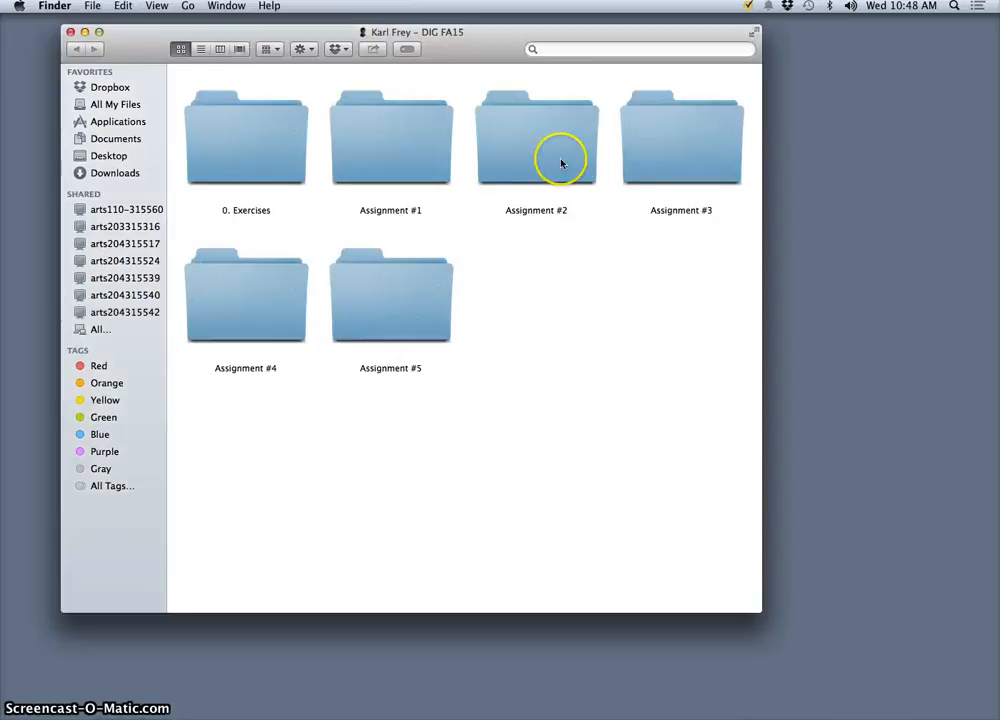
double_click(406, 288)
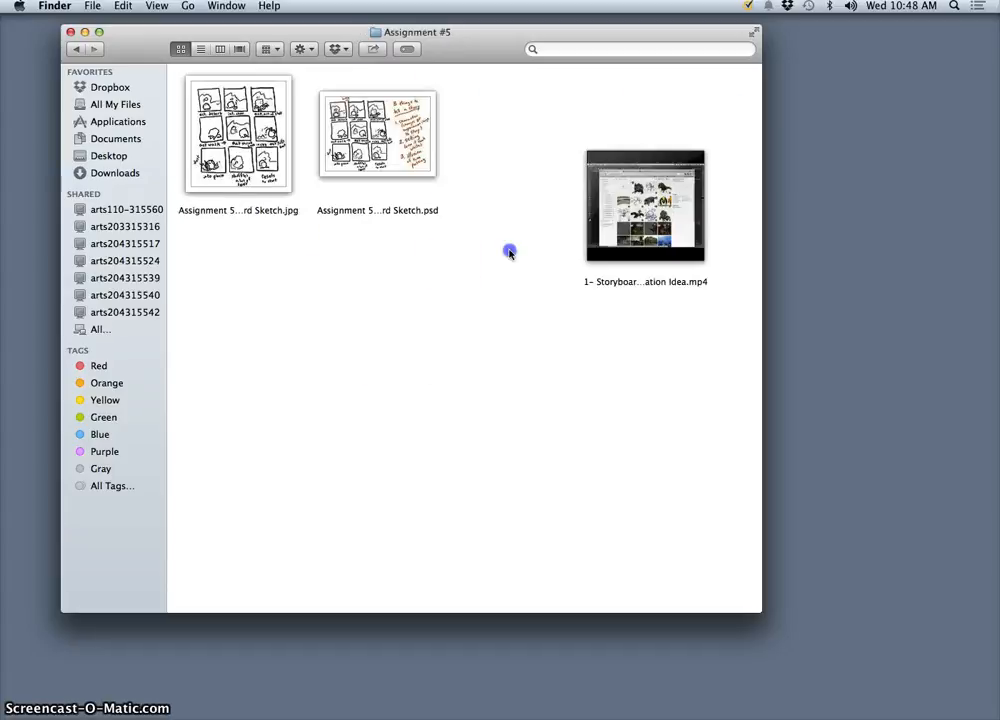
Open the Assignment 5 Storyboard Sketch PSD in Photoshop and its JPG version in Preview.
double_click(346, 150)
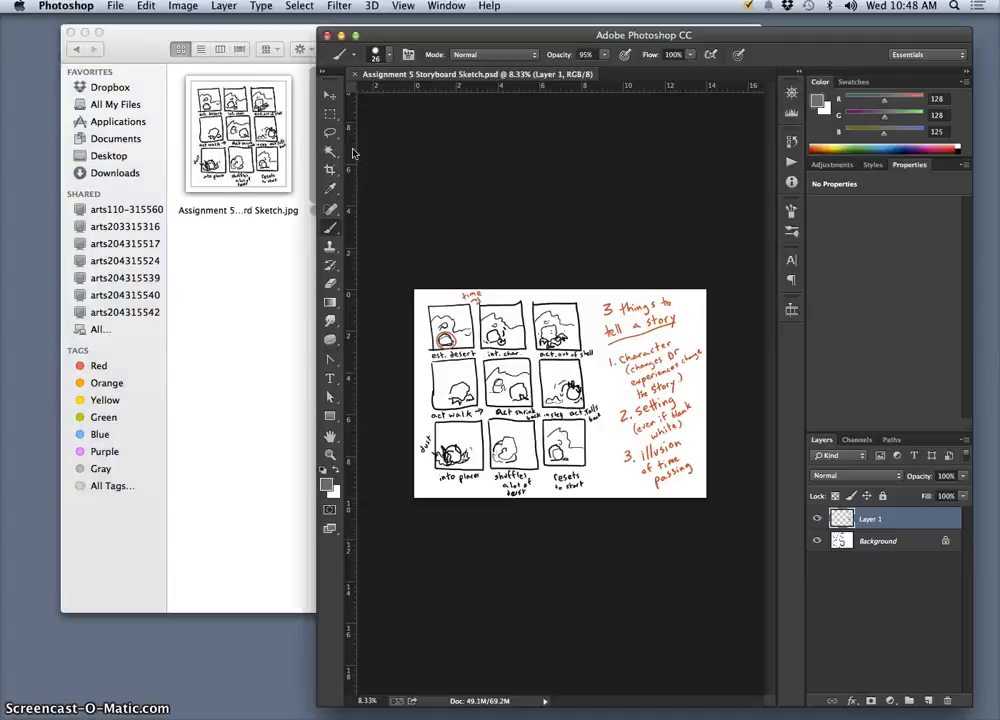
click(262, 218)
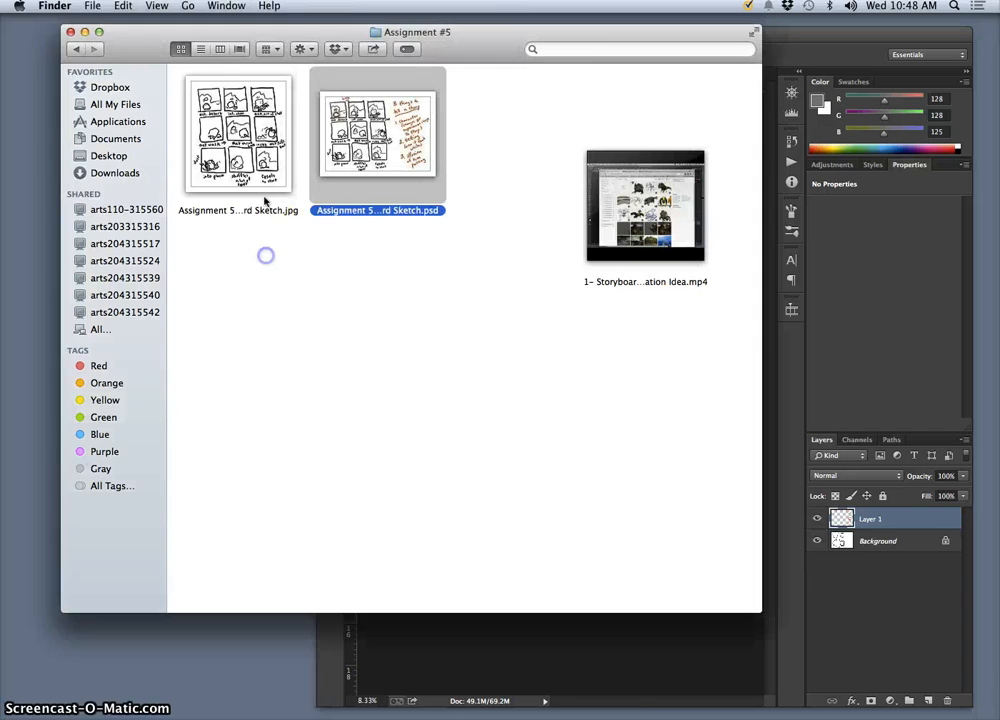
click(262, 160)
double_click(262, 160)
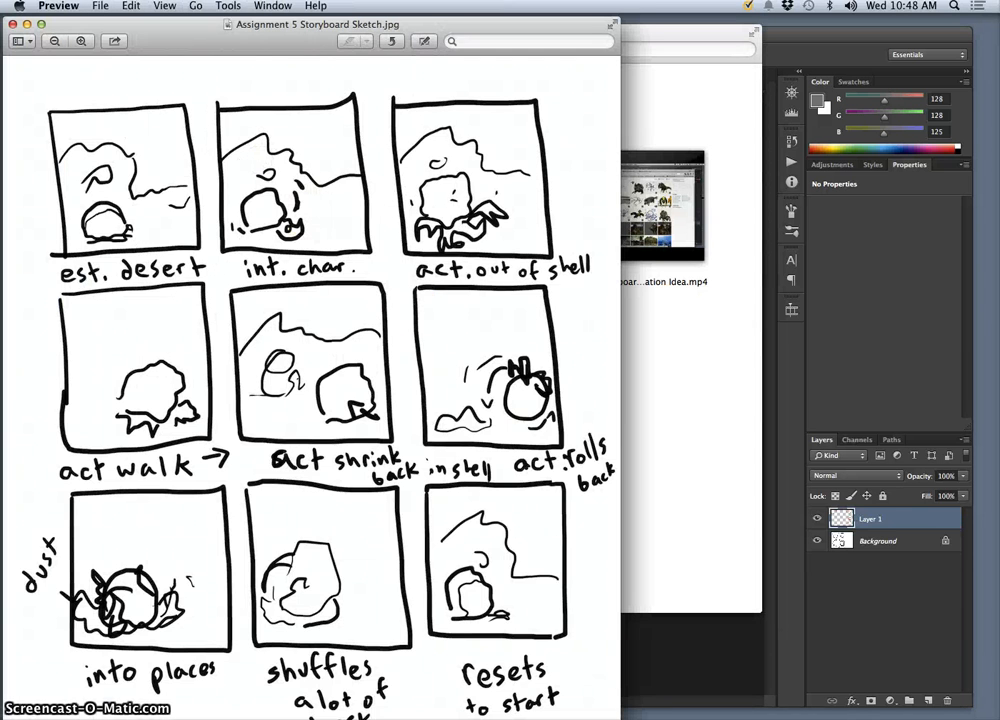
Shrink the Preview storyboard window, minimize the Assignment #5 folder window, and bring Photoshop forward beside the sketch.
drag(560, 715, 253, 358)
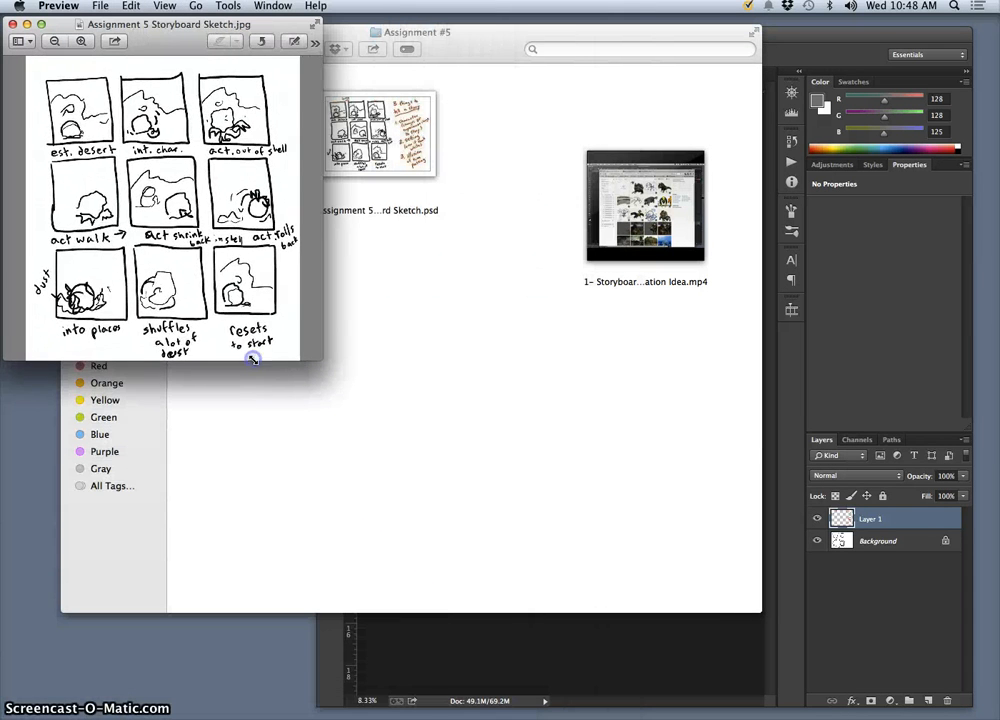
click(434, 267)
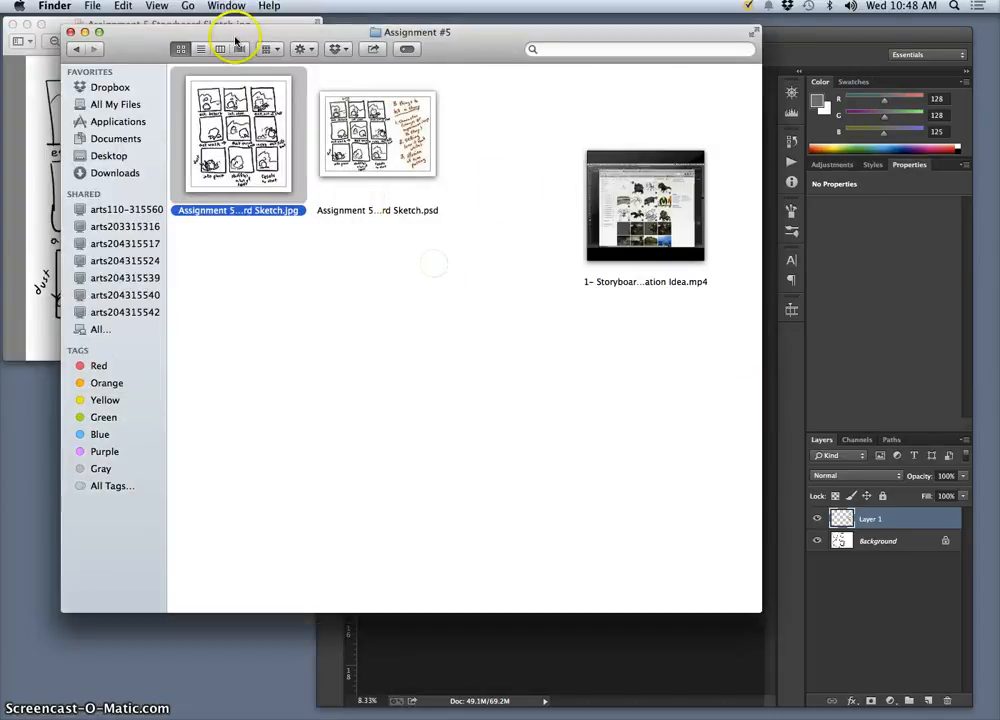
click(85, 32)
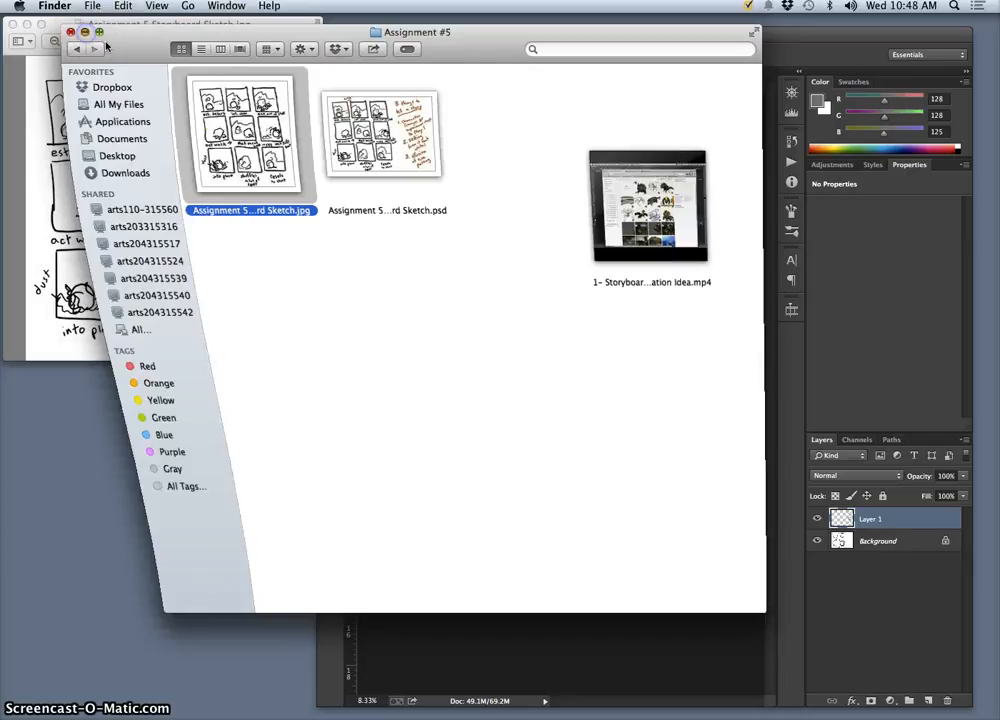
click(632, 262)
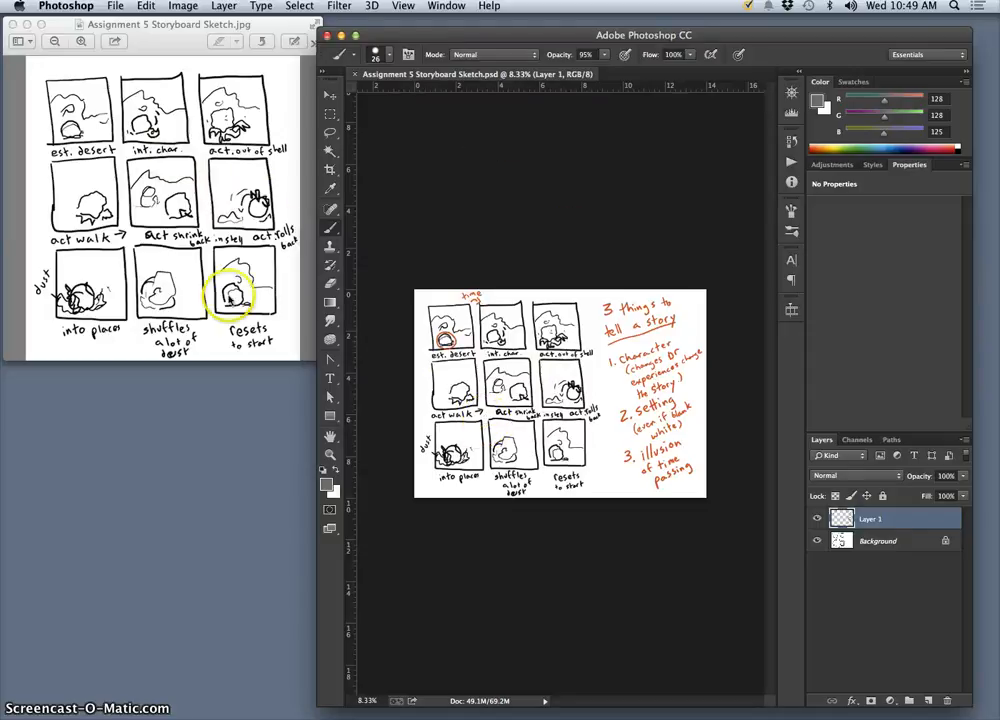
Close the storyboard sketch PSD in Photoshop and switch to Finder to open the Assignment #1 folder.
click(354, 75)
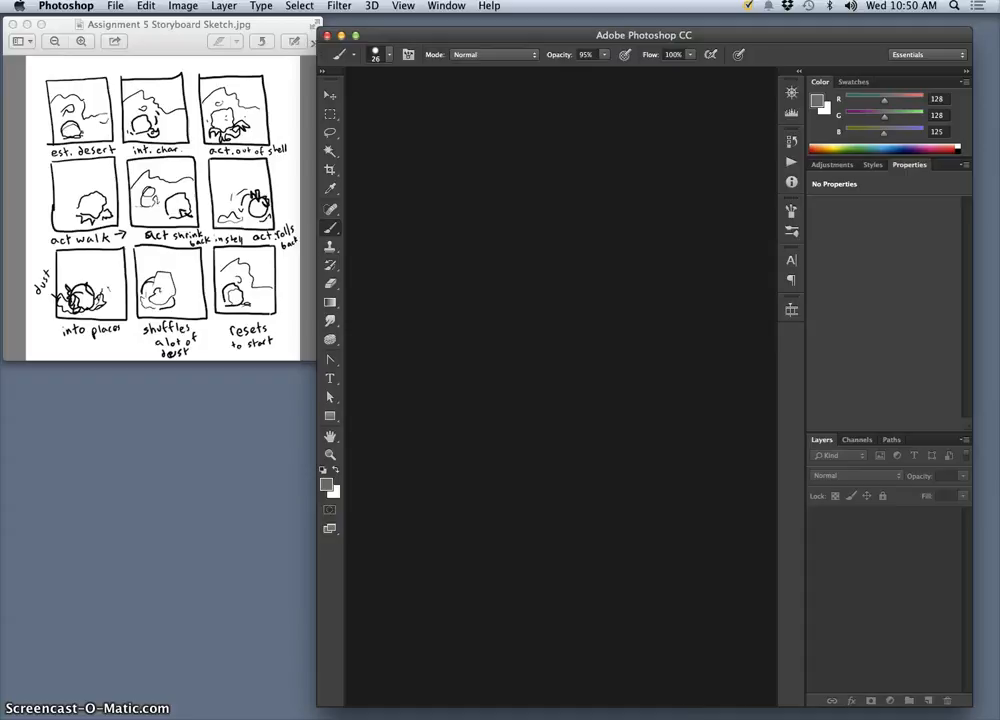
mouse_move(712, 716)
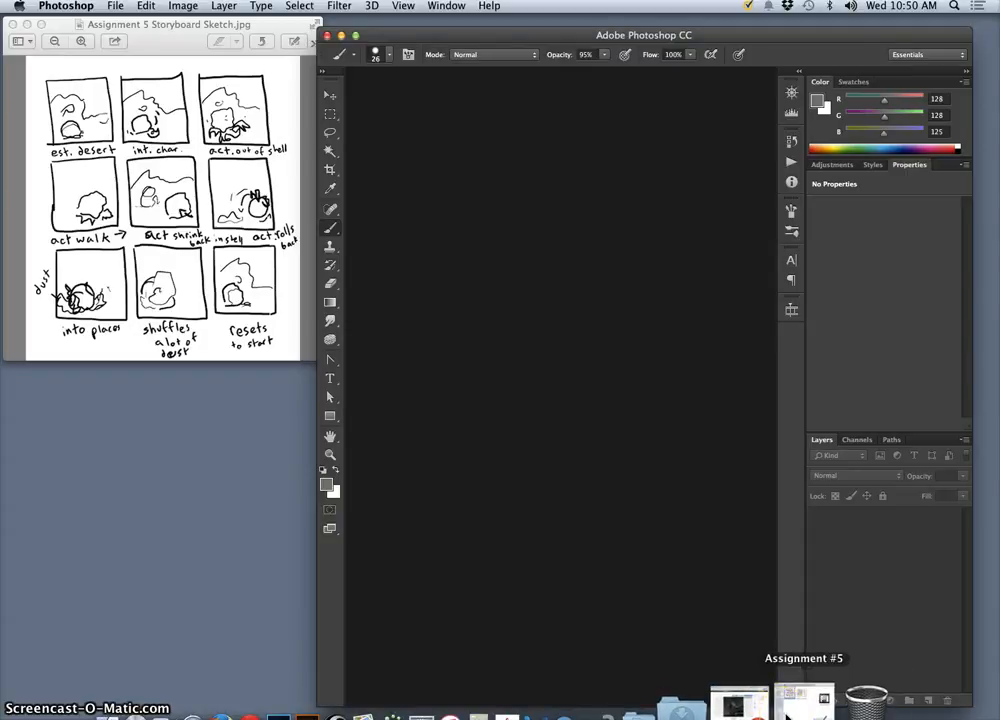
click(787, 716)
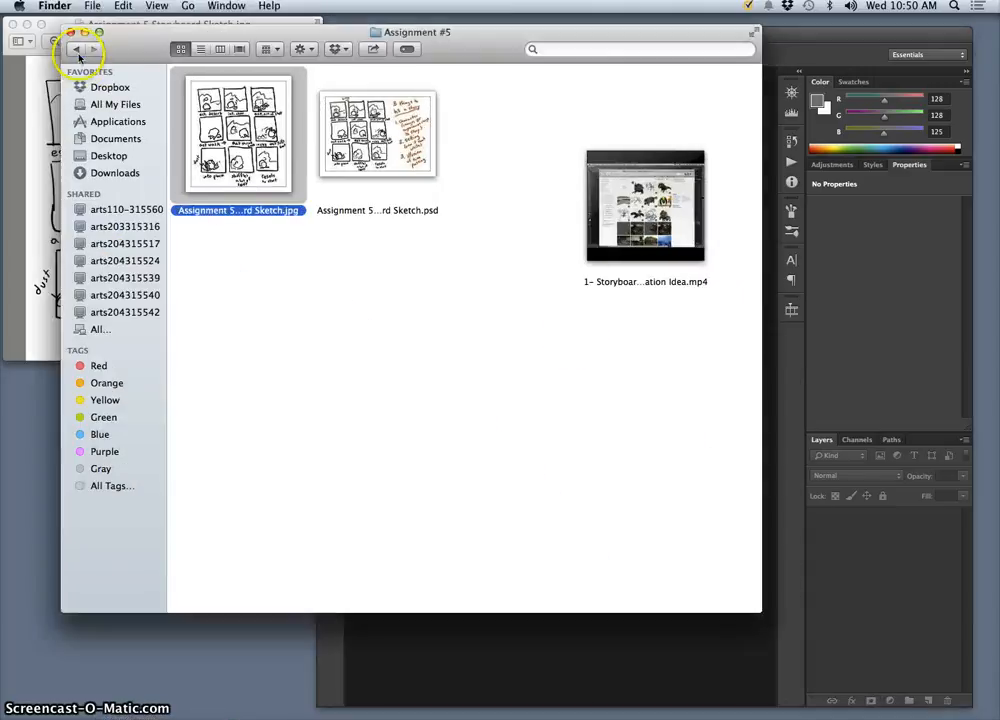
click(76, 50)
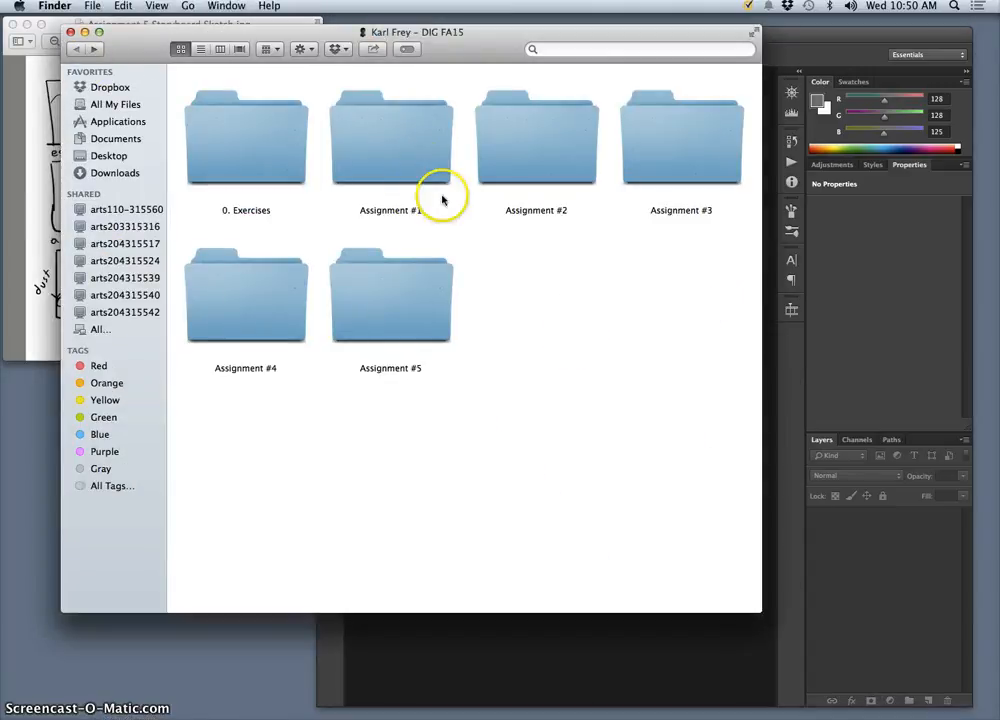
click(411, 163)
double_click(411, 163)
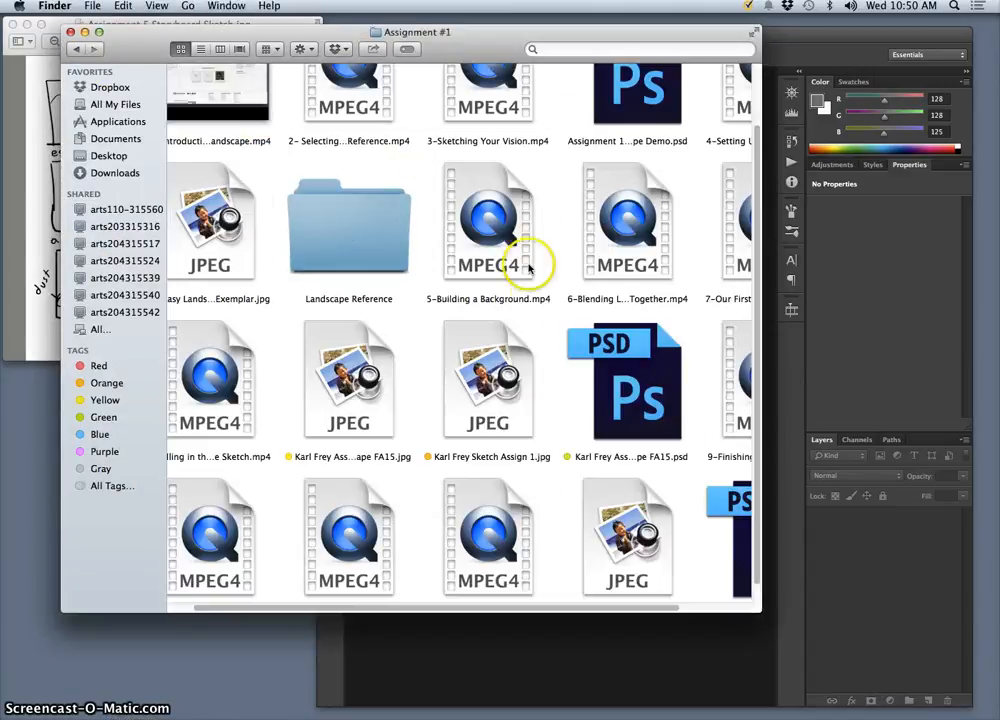
Enlarge the Assignment #1 folder window and open the Assignment 1 Resubmission FA15 PSD in Photoshop.
drag(758, 611, 936, 716)
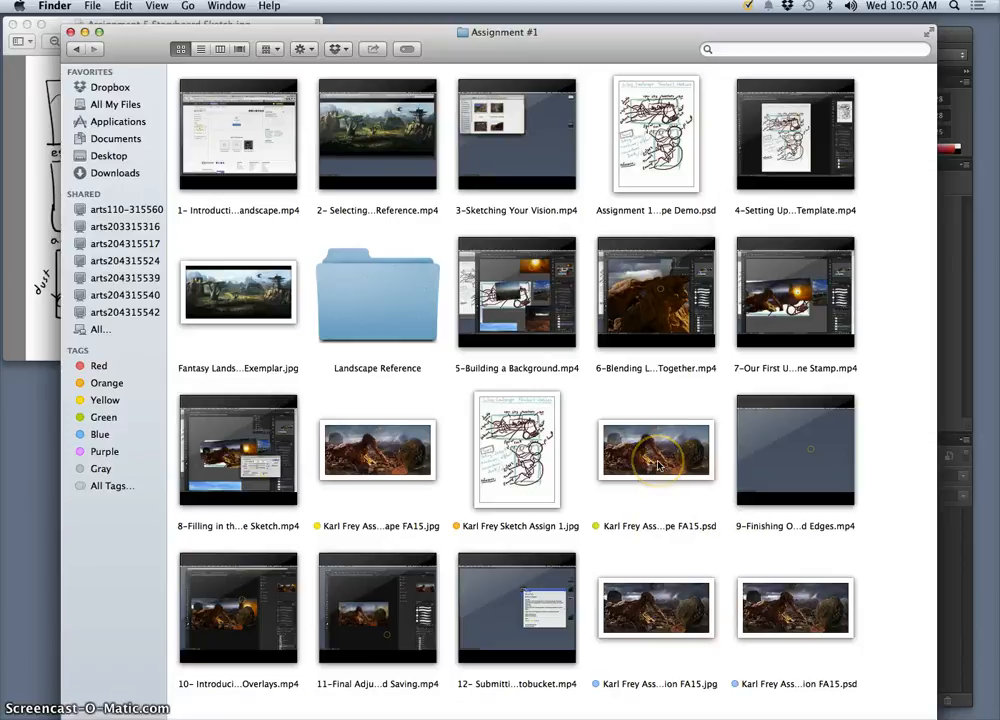
click(787, 622)
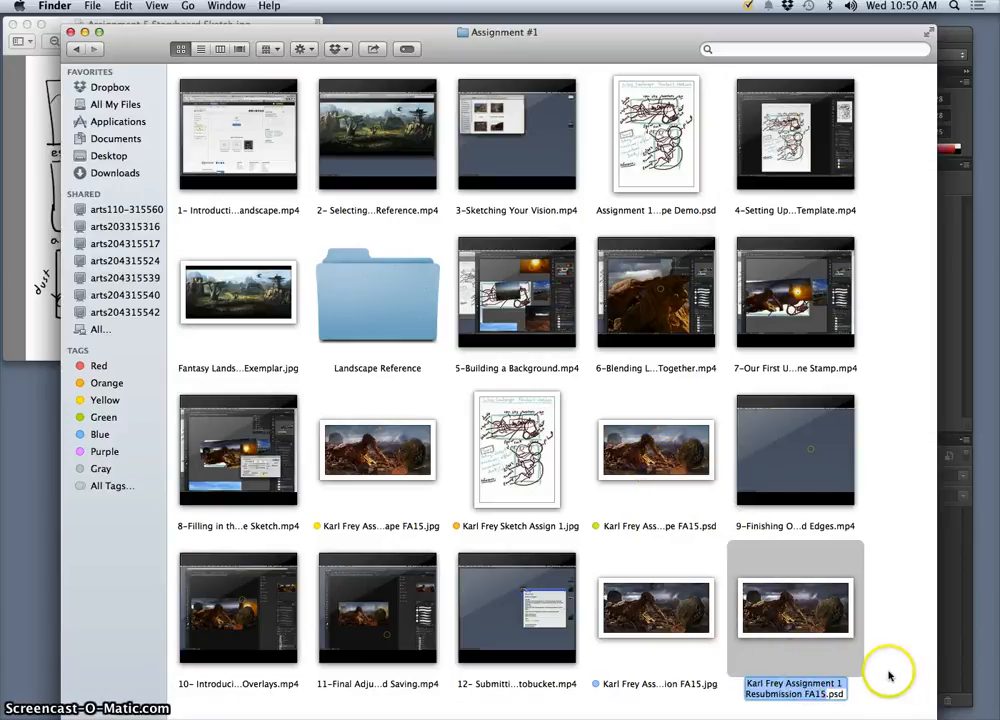
double_click(808, 617)
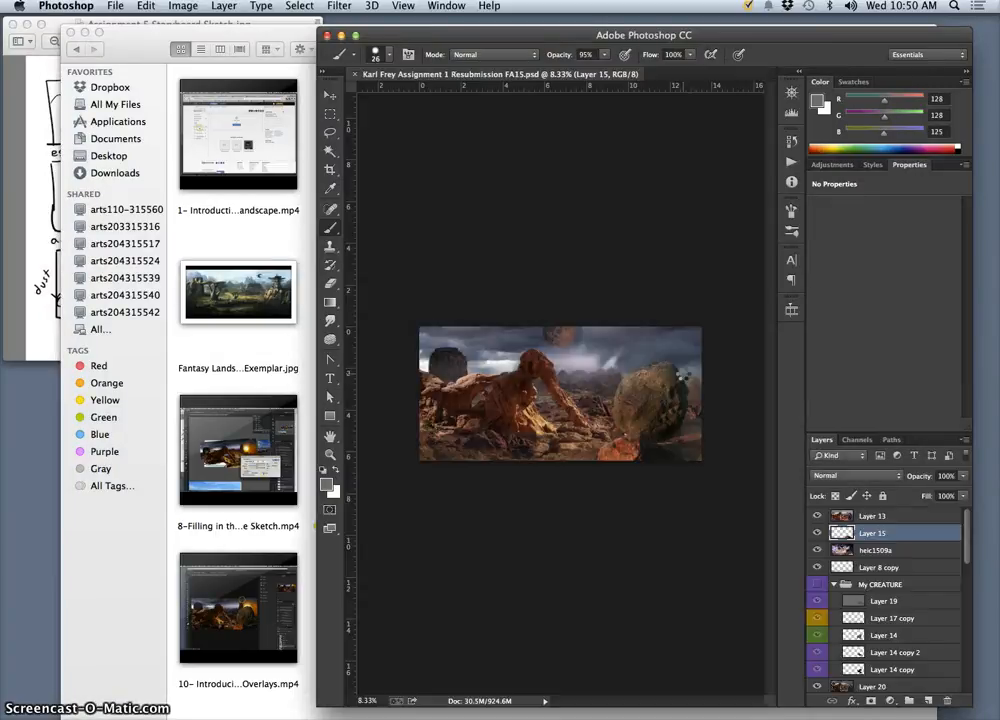
Reposition and widen the Photoshop window, check the storyboard sketch in Preview, and return to the landscape file.
drag(640, 33, 452, 20)
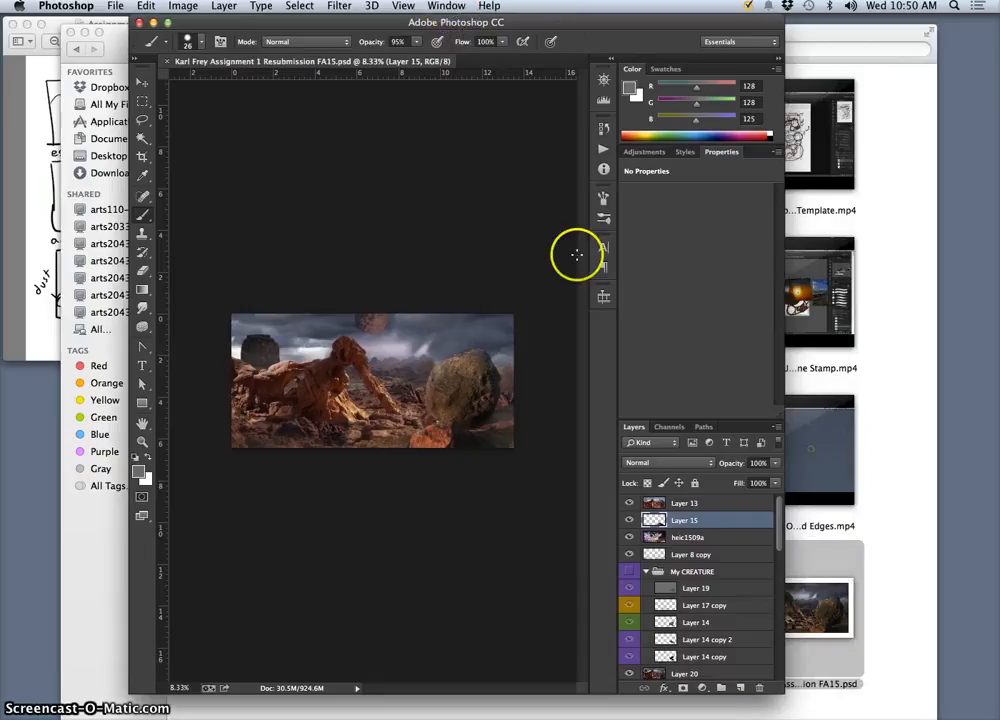
drag(780, 690, 963, 719)
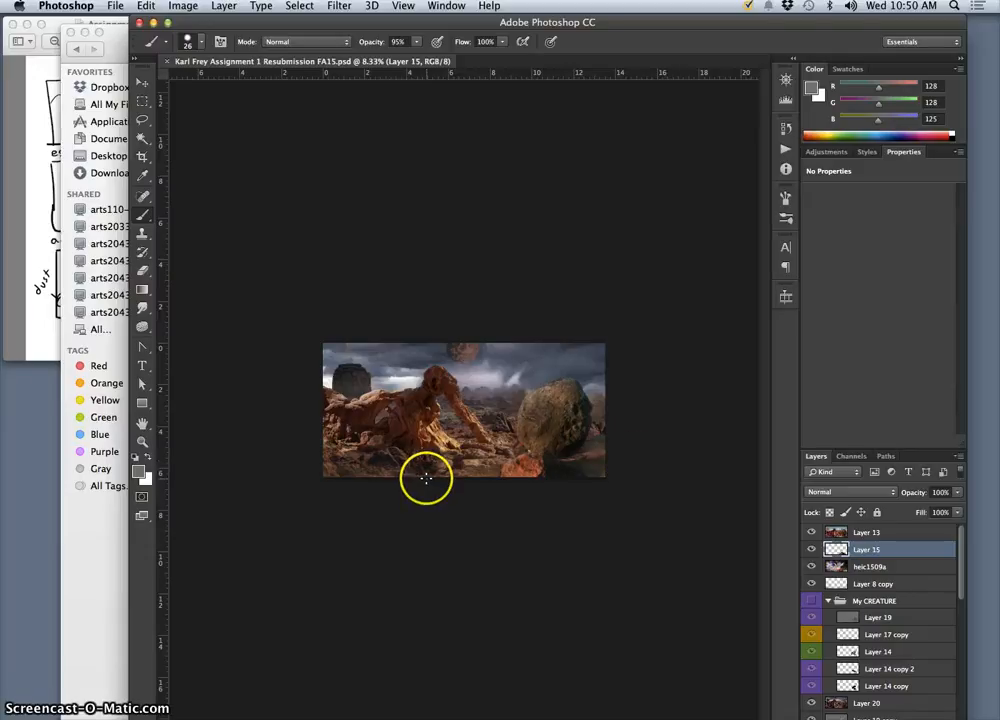
click(44, 338)
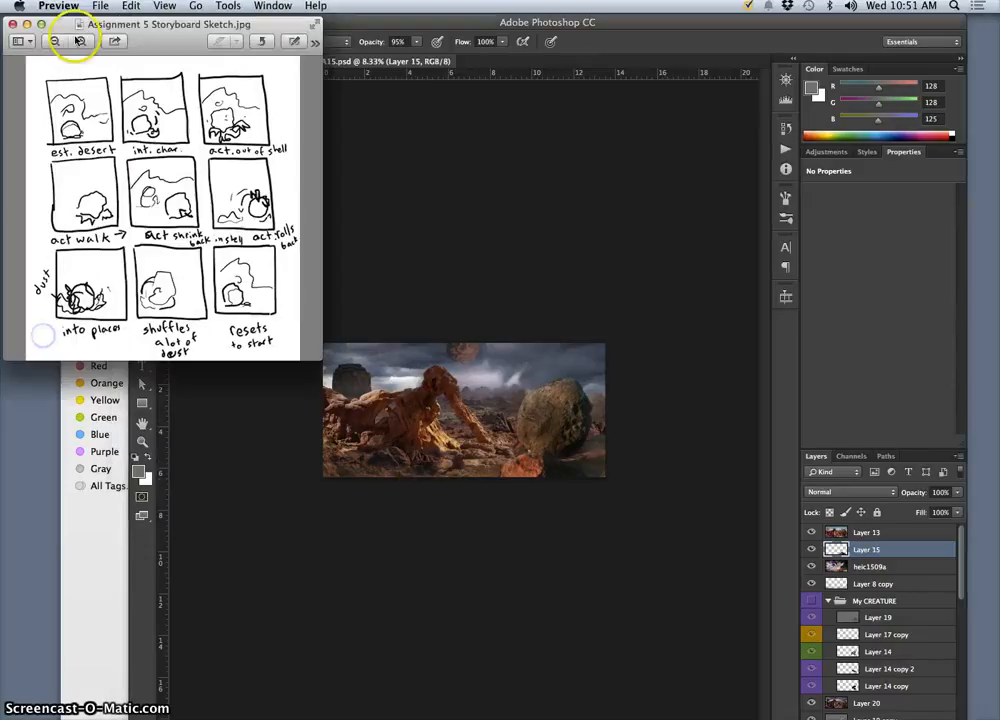
click(429, 520)
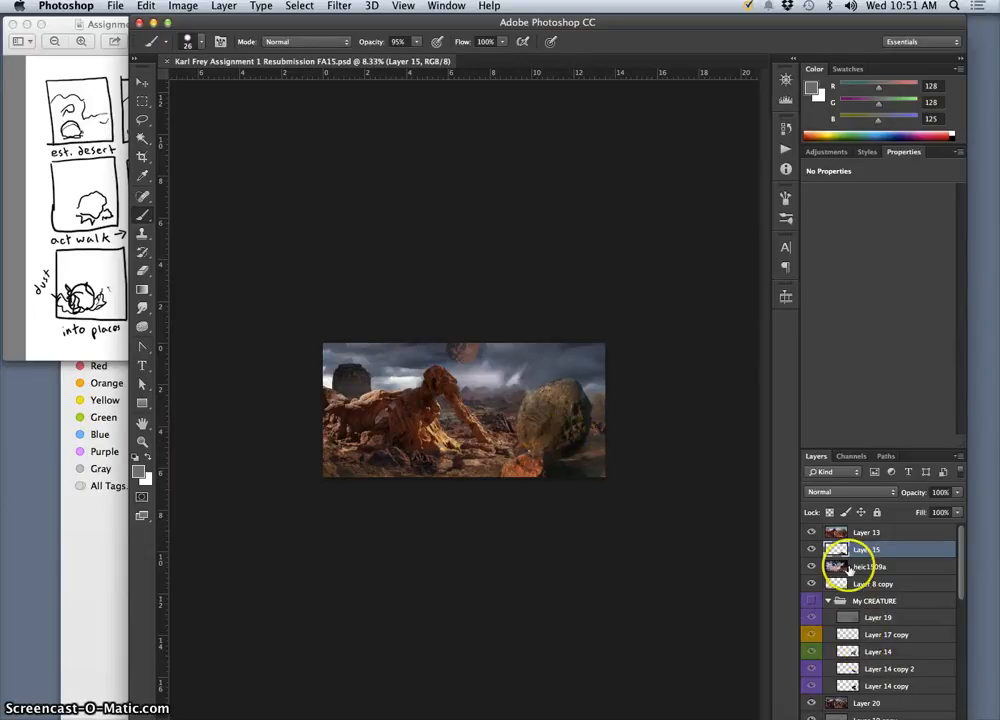
Duplicate the boulder layer, Layer 4, and move the copy to the top of the layer stack above Layer 13.
scroll(857, 580, down, 10)
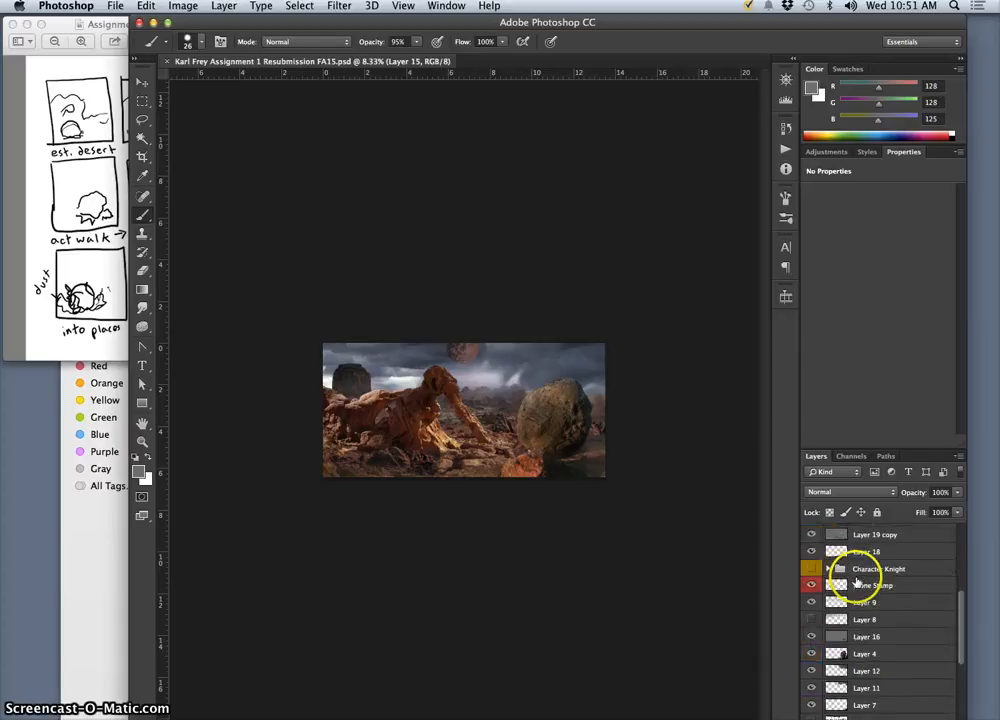
click(869, 655)
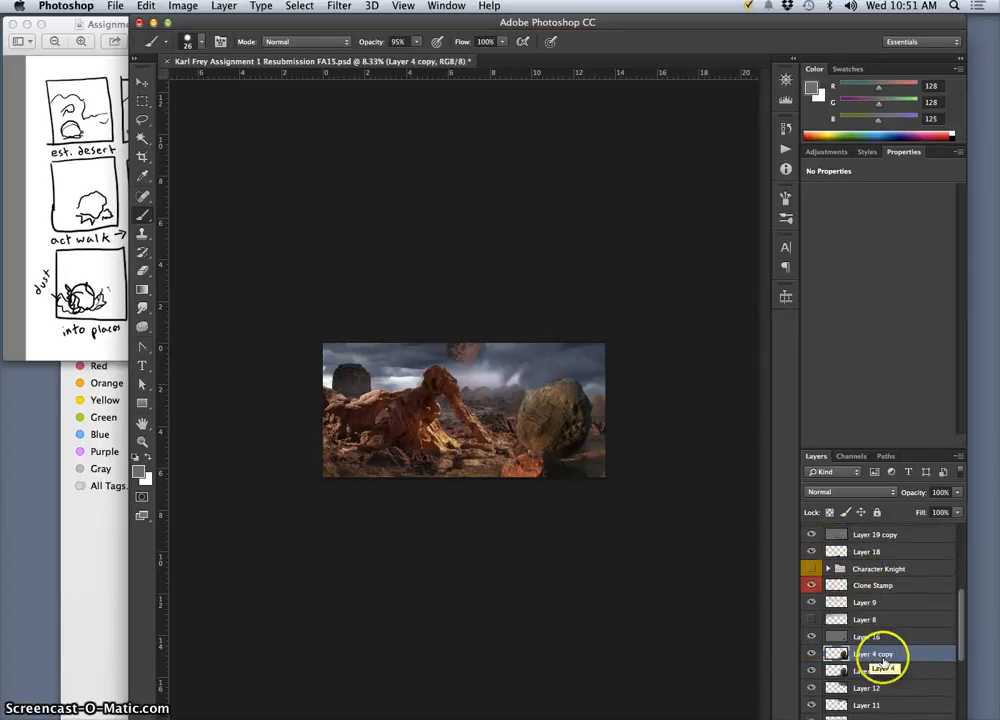
click(875, 655)
key(super+bracketright)
key(super+bracketright)
key(super+bracketright)
key(super+bracketright)
key(super+bracketright)
key(super+bracketright)
key(super+bracketright)
key(super+bracketright)
key(super+bracketright)
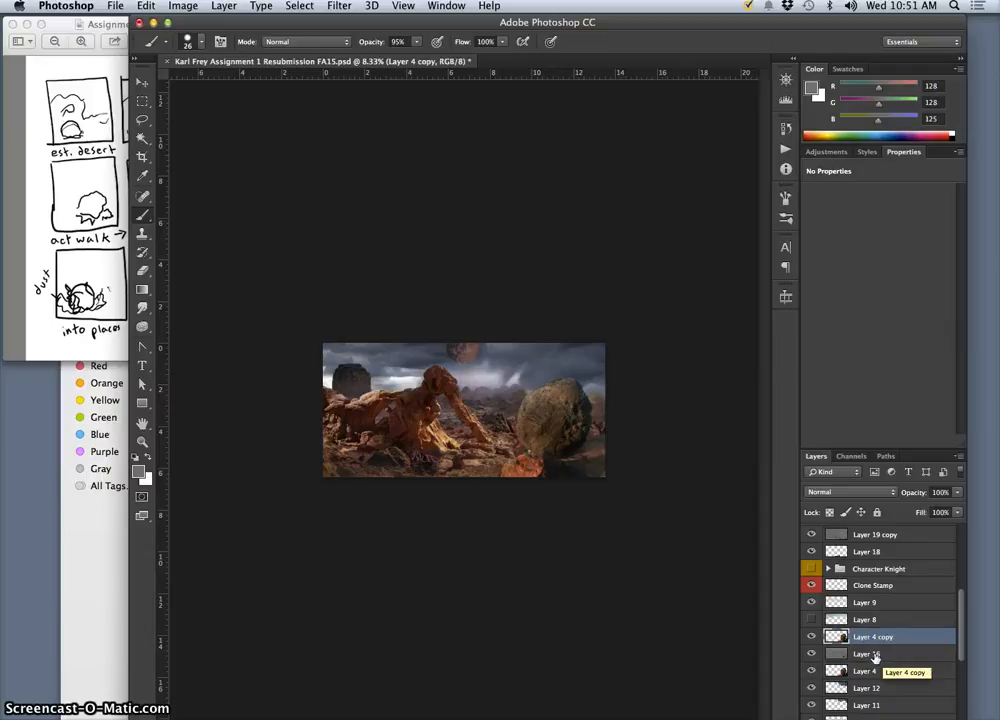
key(super+bracketright)
key(super+bracketright)
key(super+bracketright)
key(super+bracketright)
key(super+bracketright)
key(super+bracketright)
key(super+bracketright)
key(super+bracketright)
key(super+bracketright)
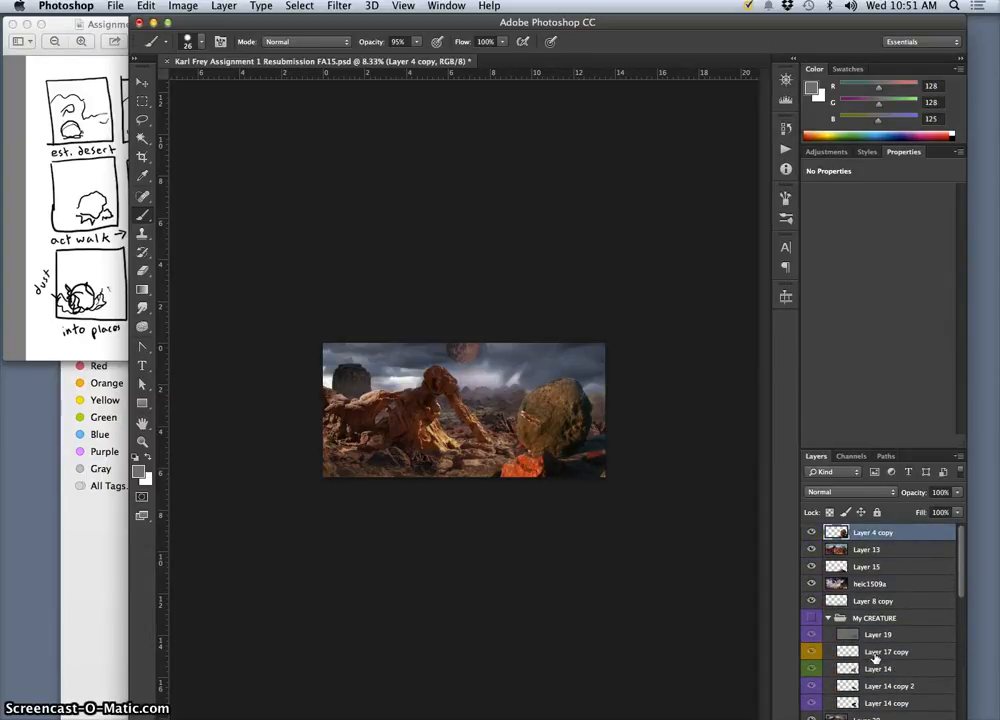
Compare the landscape with and without the duplicated boulder by switching Layer 4 copy's visibility, leaving it hidden.
click(810, 534)
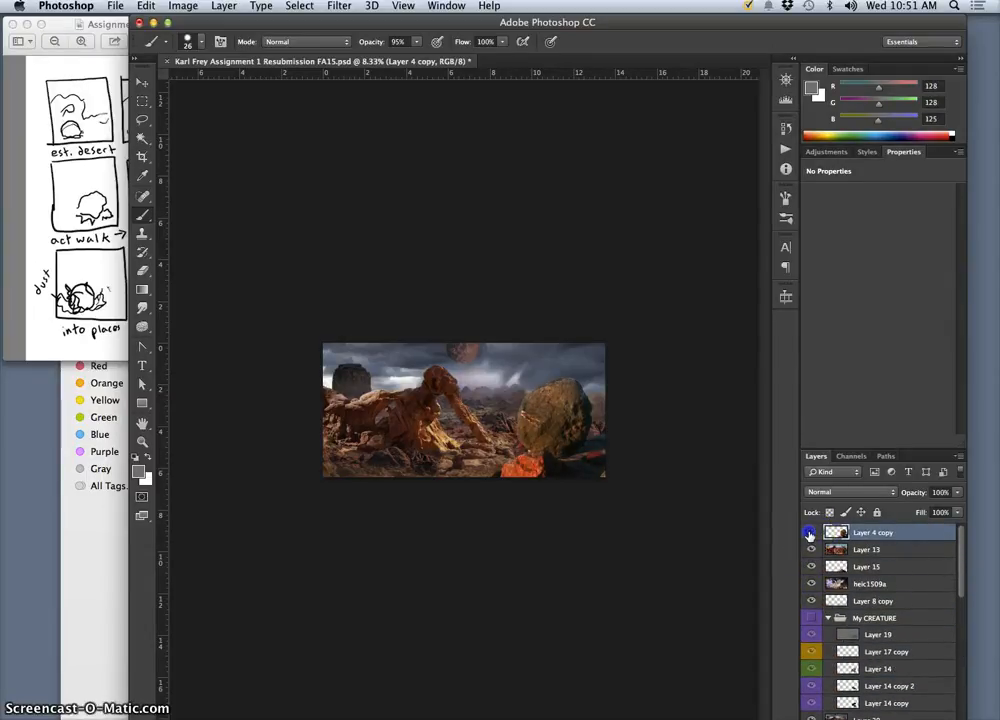
click(810, 534)
click(810, 534)
click(810, 534)
click(810, 534)
click(810, 534)
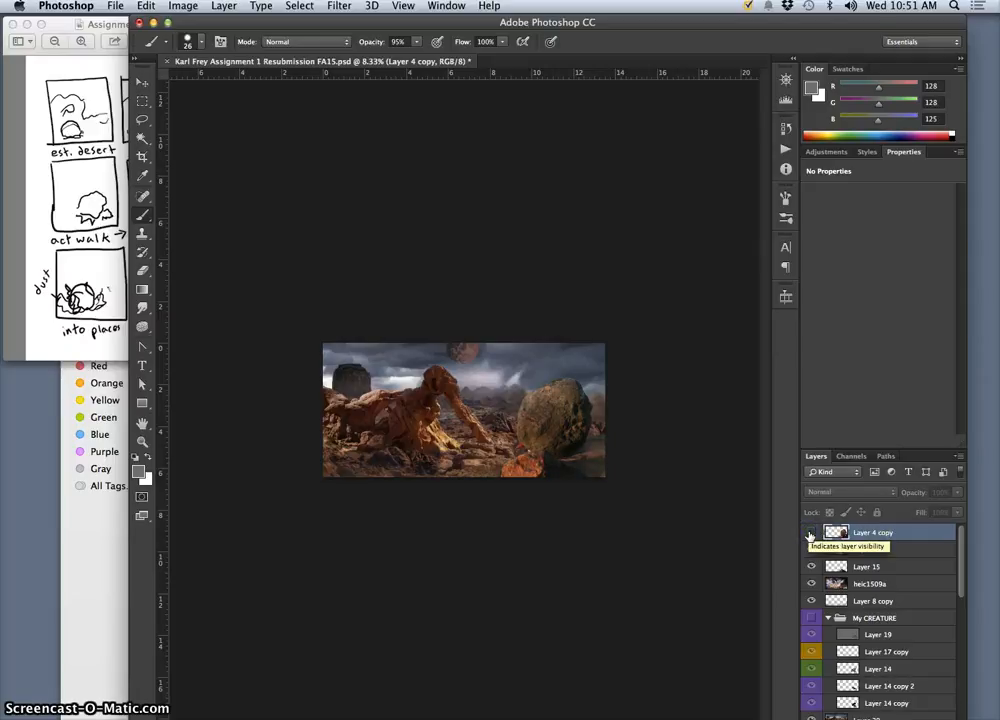
click(810, 534)
click(810, 534)
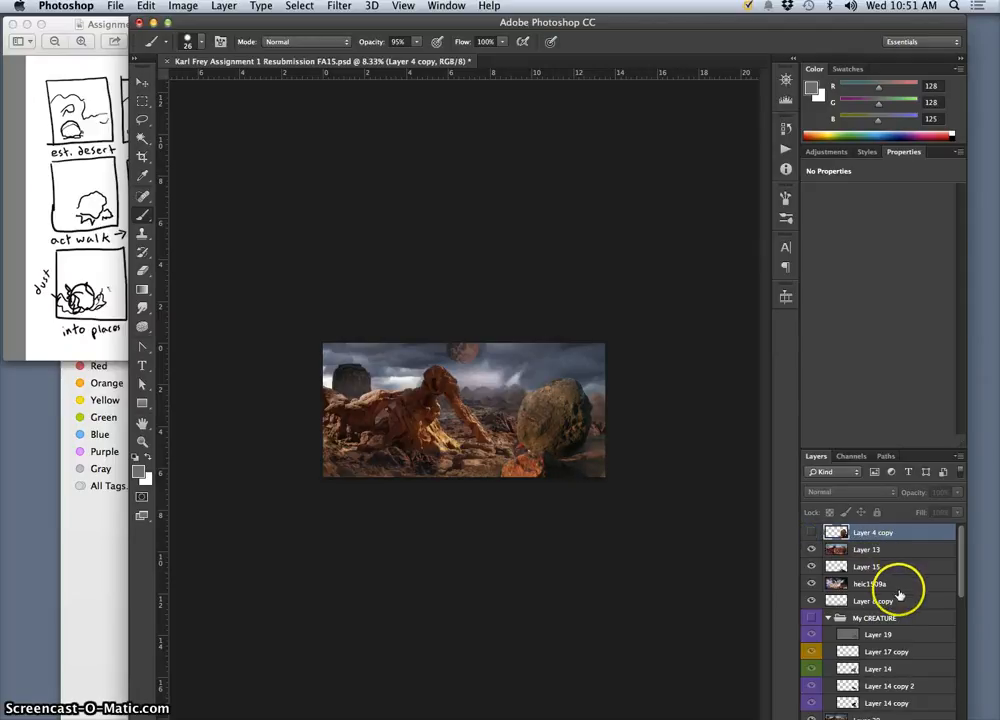
Move Layer 15 above Layer 4 copy at the top of the stack and show both layers together.
click(877, 568)
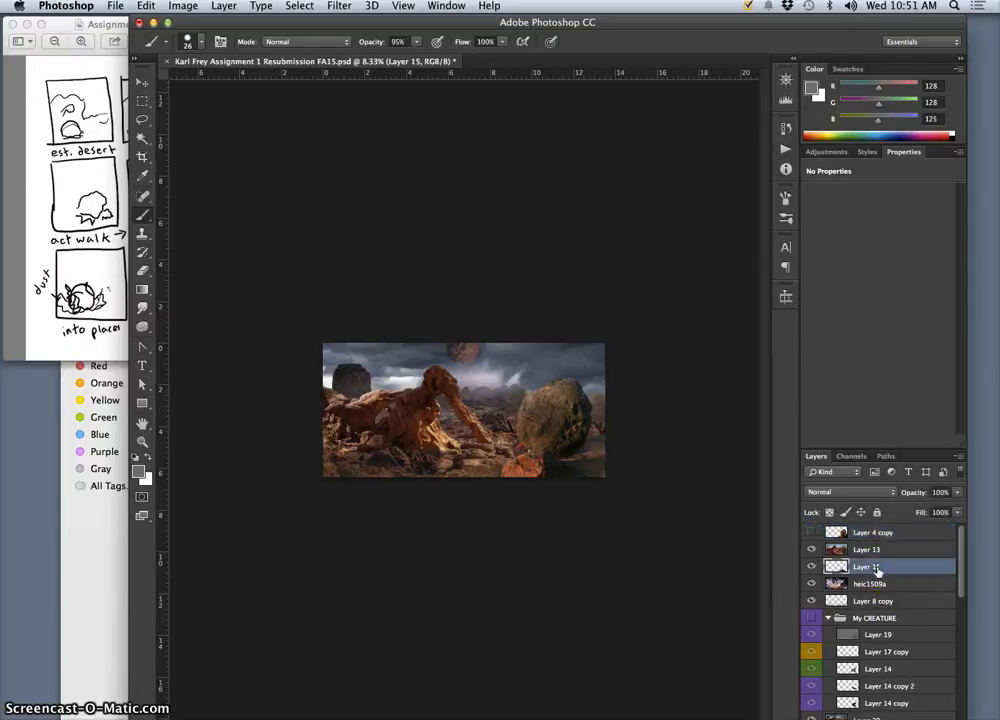
key(super+])
key(super+])
click(811, 533)
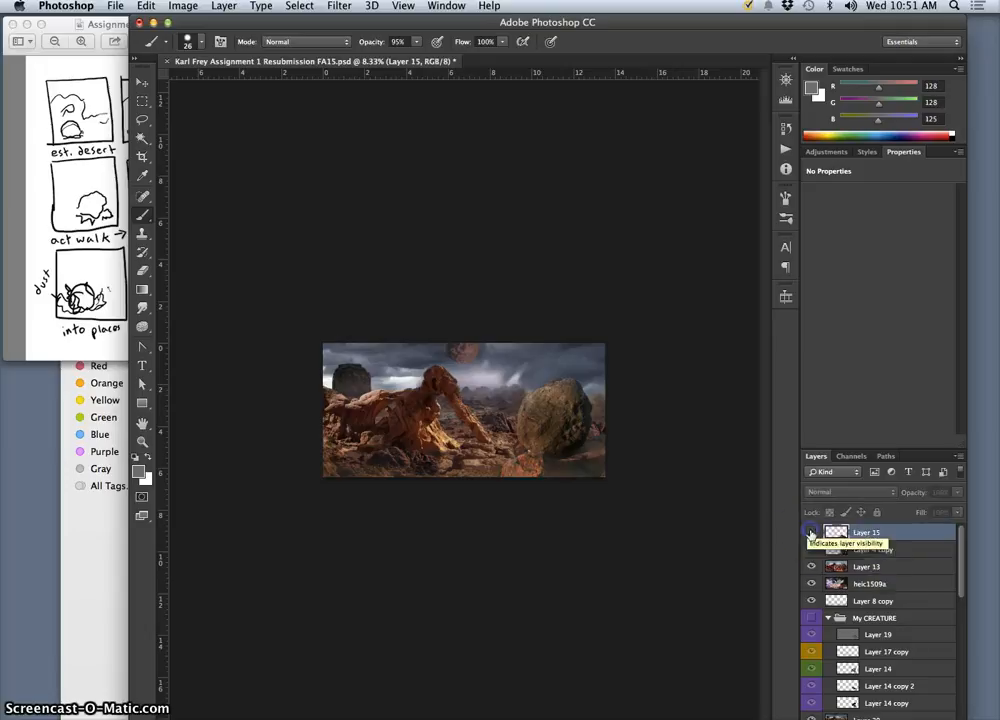
click(811, 533)
click(812, 533)
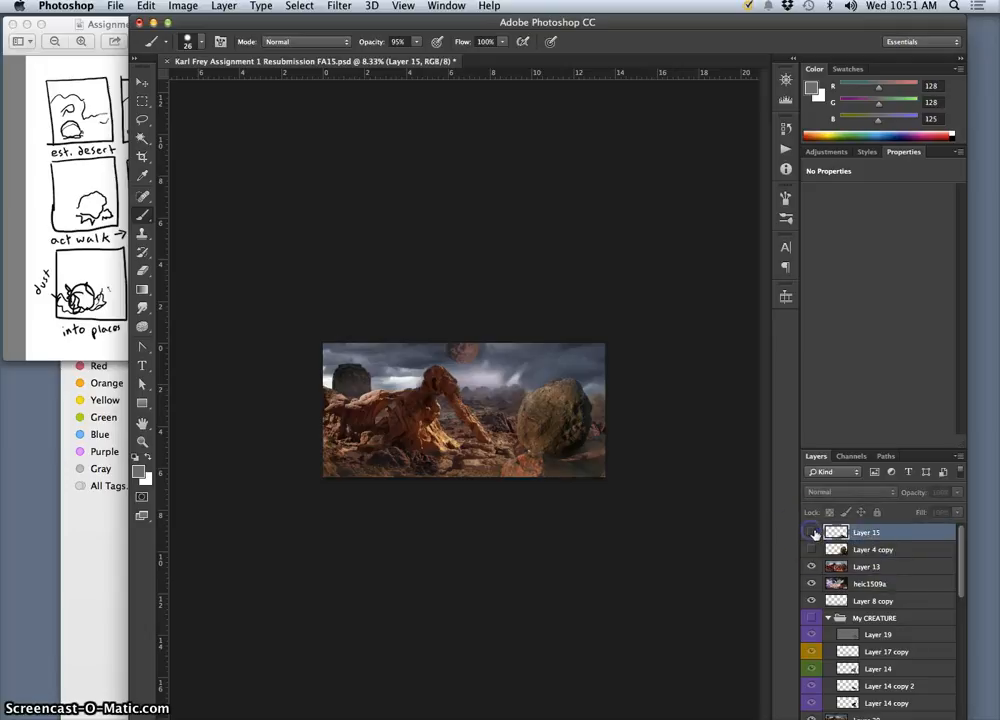
click(811, 533)
click(812, 550)
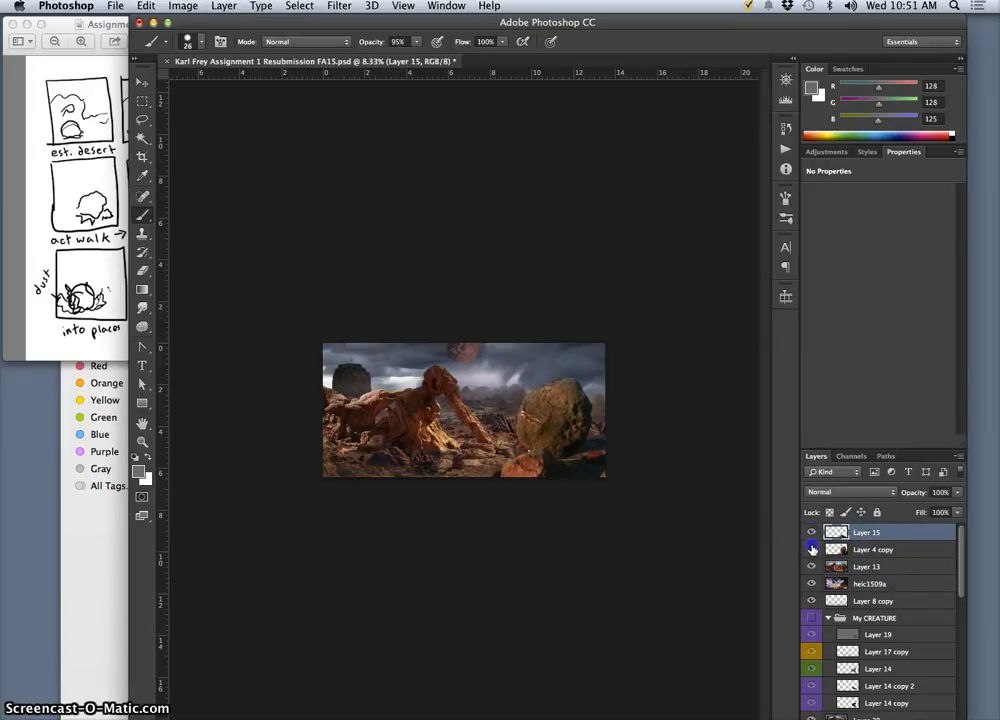
click(812, 549)
click(812, 549)
Look through the layers between the Sun Tower and the top of the stack for other elements belonging to the boulder.
click(864, 601)
key(alt+bracketright)
key(alt+bracketright)
key(alt+bracketright)
key(alt+bracketright)
key(alt+bracketright)
key(alt+bracketright)
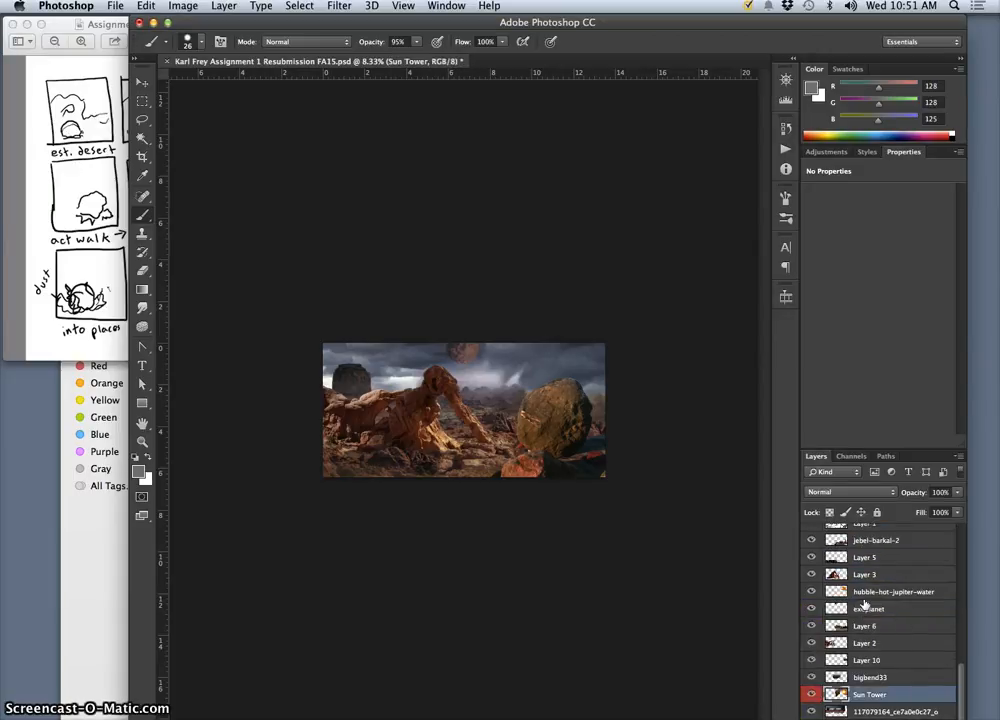
key(alt+bracketright)
key(alt+bracketright)
key(alt+bracketright)
key(alt+bracketright)
key(alt+bracketright)
key(alt+bracketright)
key(alt+bracketright)
key(alt+bracketright)
key(alt+bracketright)
key(alt+bracketright)
key(alt+bracketright)
key(alt+bracketright)
key(alt+bracketright)
key(alt+bracketright)
key(alt+bracketright)
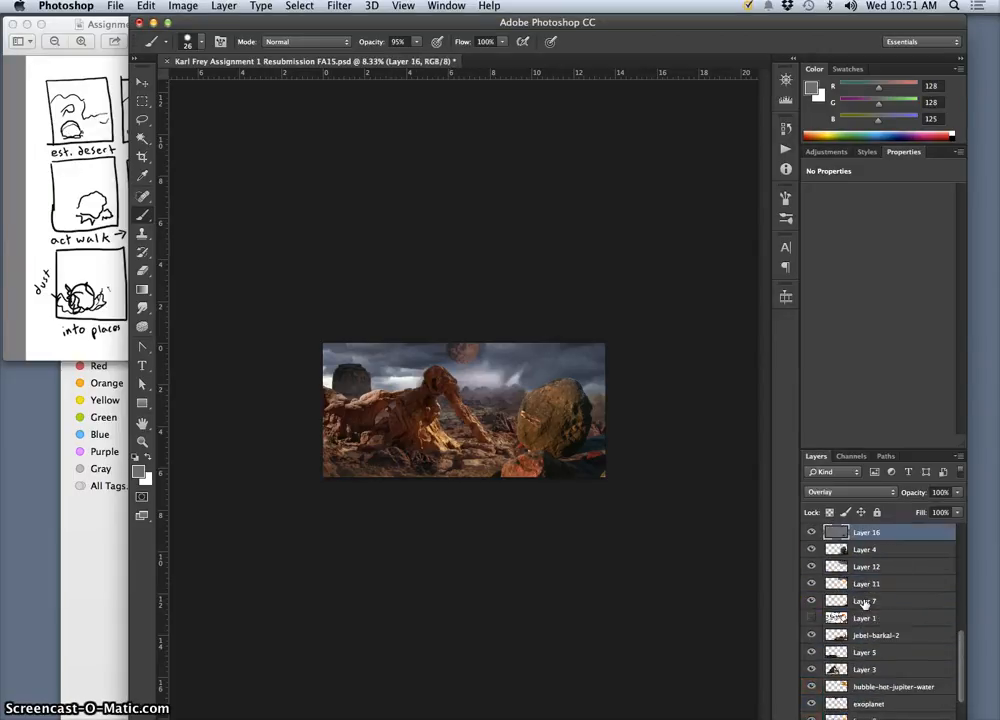
key(alt+bracketright)
key(alt+bracketright)
key(alt+bracketright)
key(alt+bracketright)
key(alt+bracketright)
key(alt+bracketright)
key(alt+bracketright)
key(alt+bracketright)
key(alt+bracketright)
key(alt+bracketright)
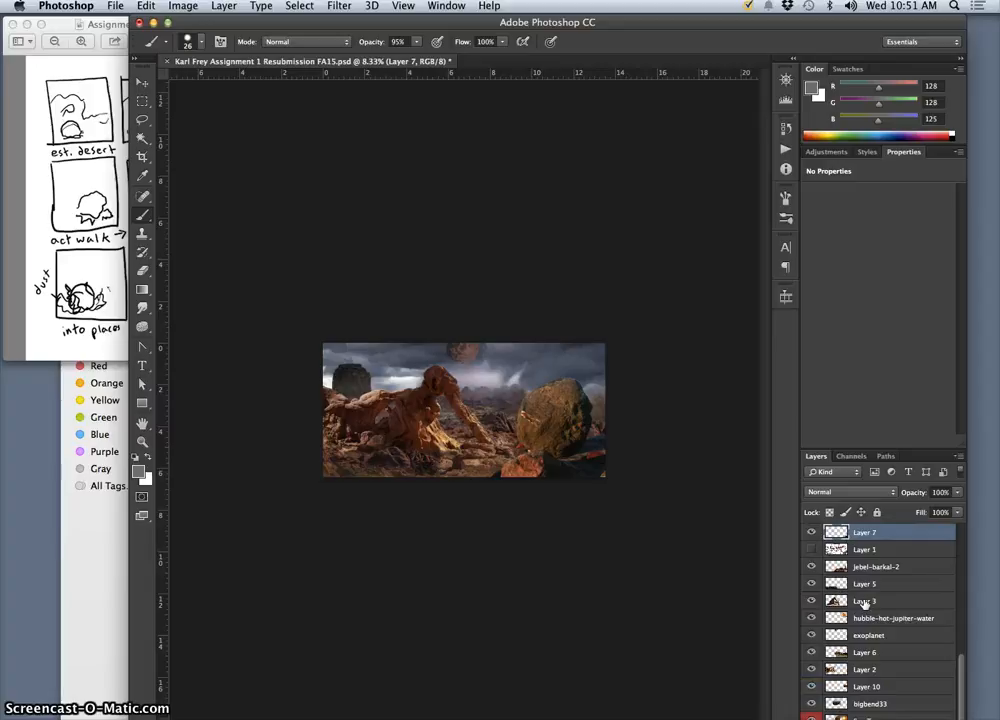
click(872, 588)
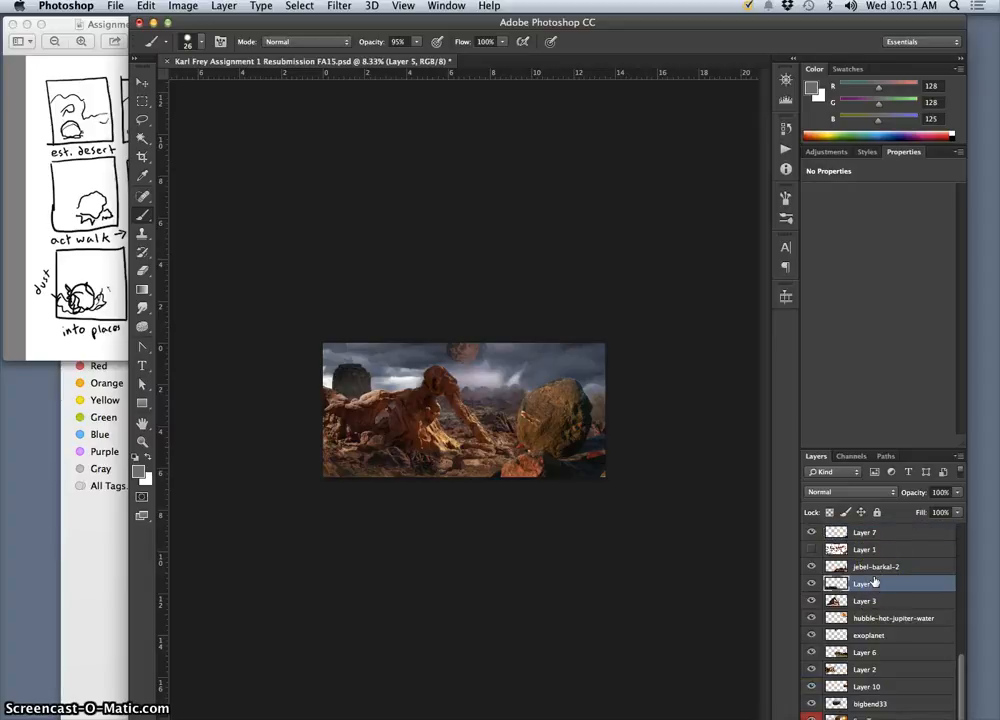
scroll(874, 594, up, 5)
scroll(868, 620, down, 1)
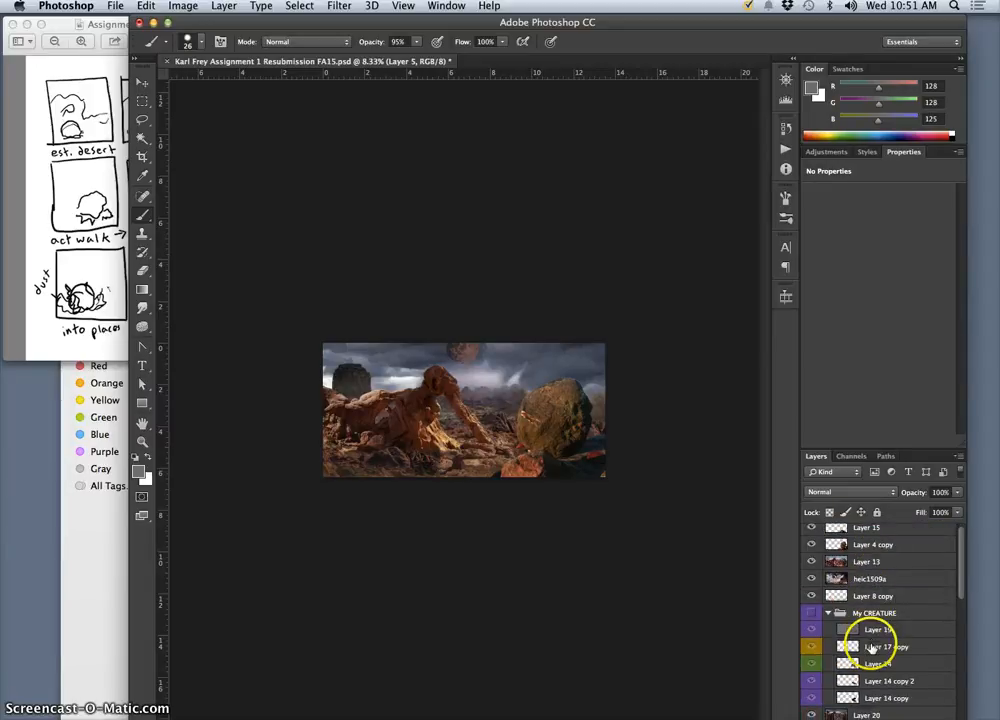
Move Layer 8 copy directly above Layer 4 copy and compare the image with and without it, leaving it visible.
click(870, 637)
click(855, 587)
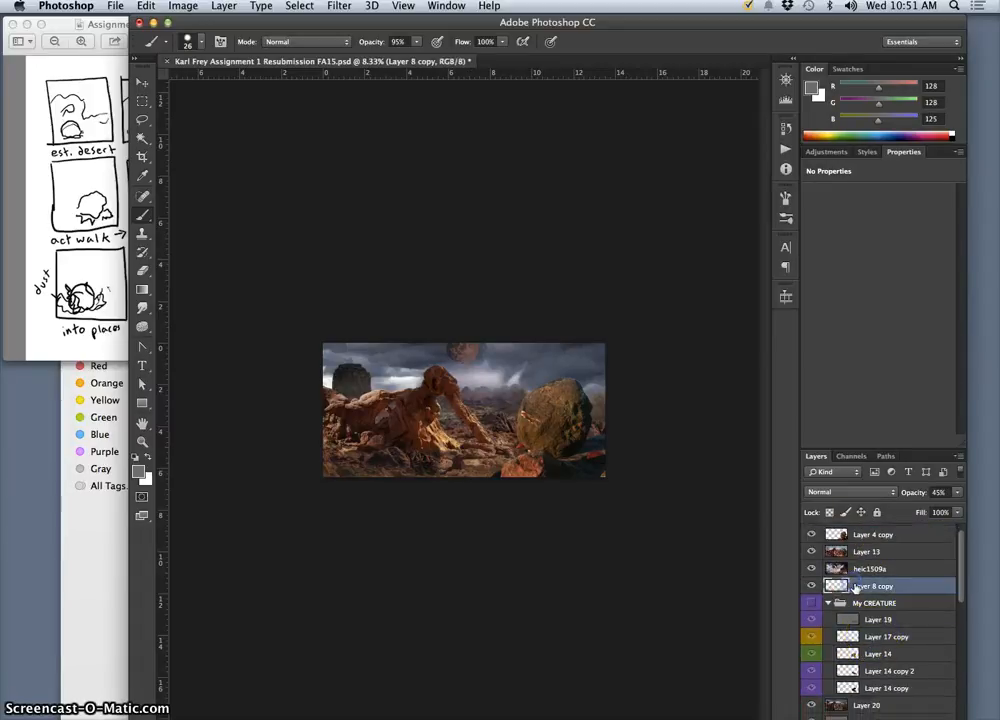
key(super+bracketright)
key(super+bracketright)
key(super+bracketright)
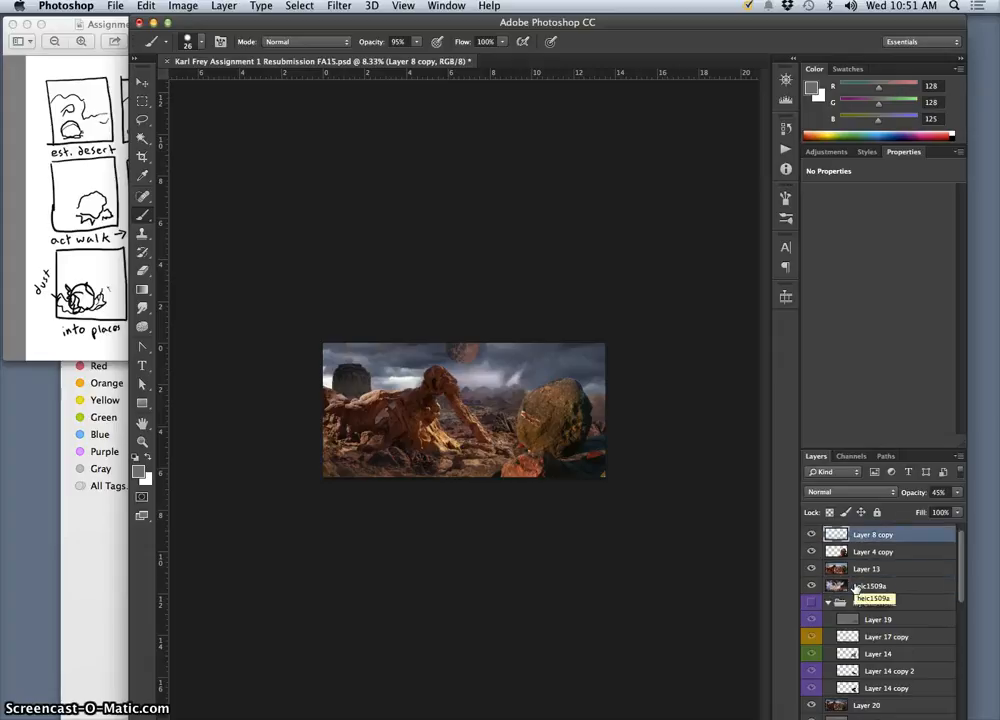
click(810, 535)
click(810, 536)
click(810, 536)
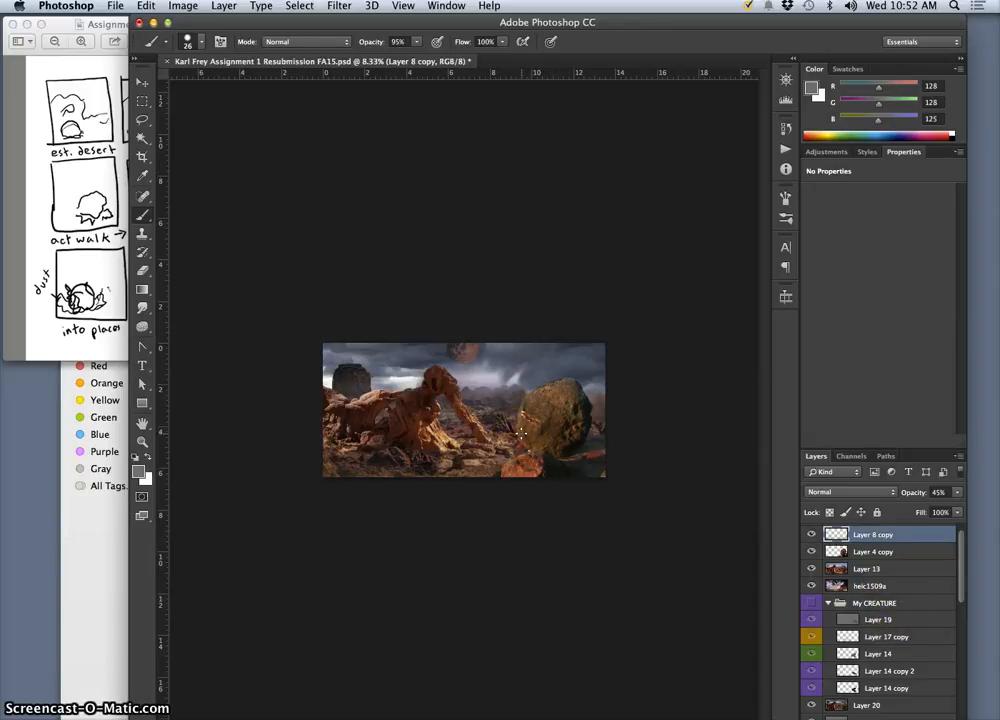
Inspect the boulder at 25% zoom, then hide Layer 15, Layer 8 copy and Layer 4 copy.
key(super+equal)
key(super+equal)
key(super+equal)
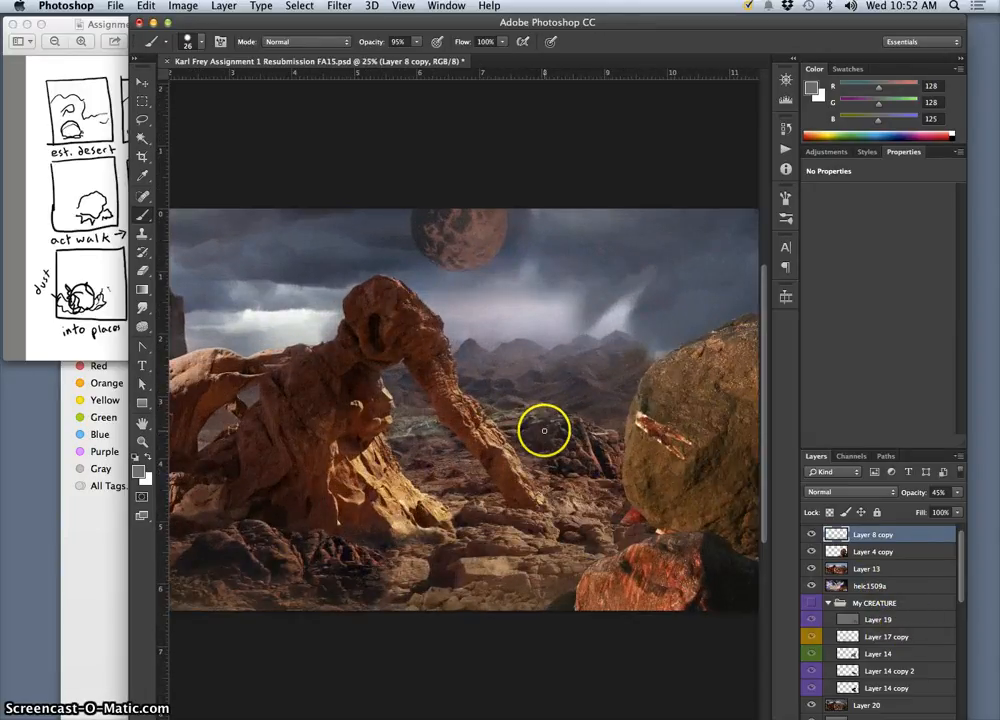
scroll(543, 430, right, 5)
scroll(543, 431, left, 3)
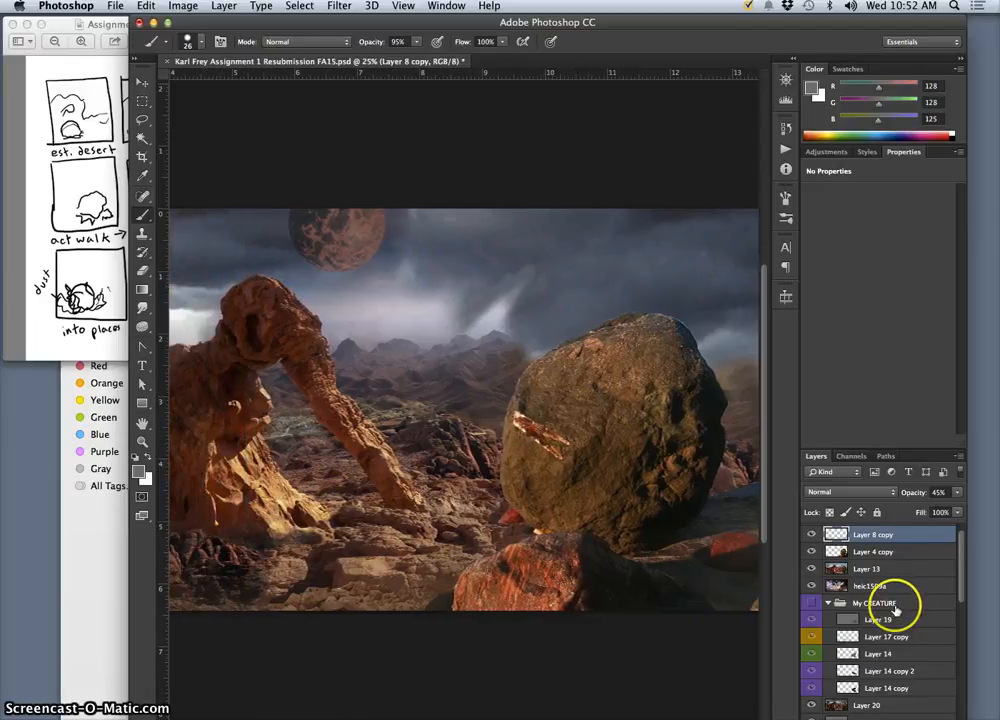
scroll(895, 609, down, 1)
click(855, 566)
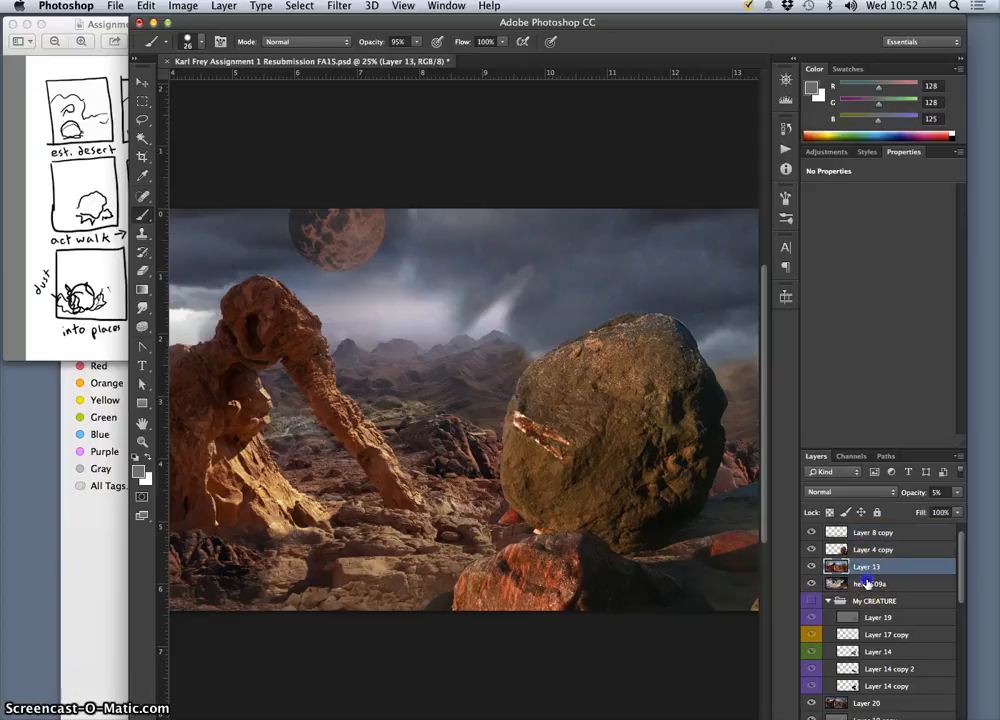
click(866, 584)
scroll(878, 597, down, 1)
scroll(835, 575, up, 2)
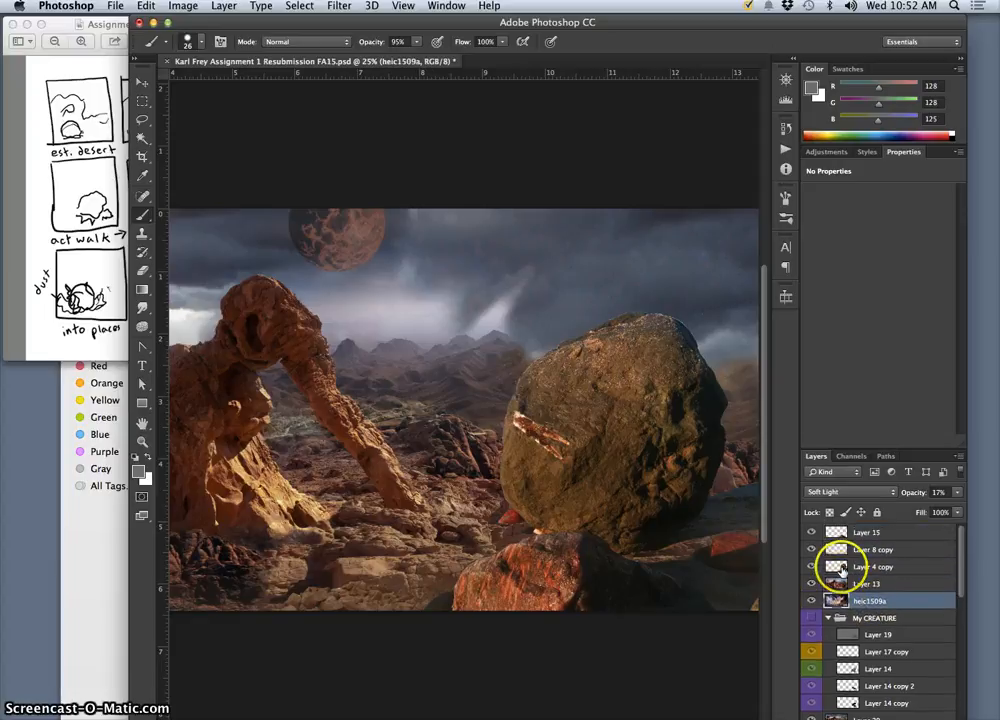
drag(811, 535, 812, 566)
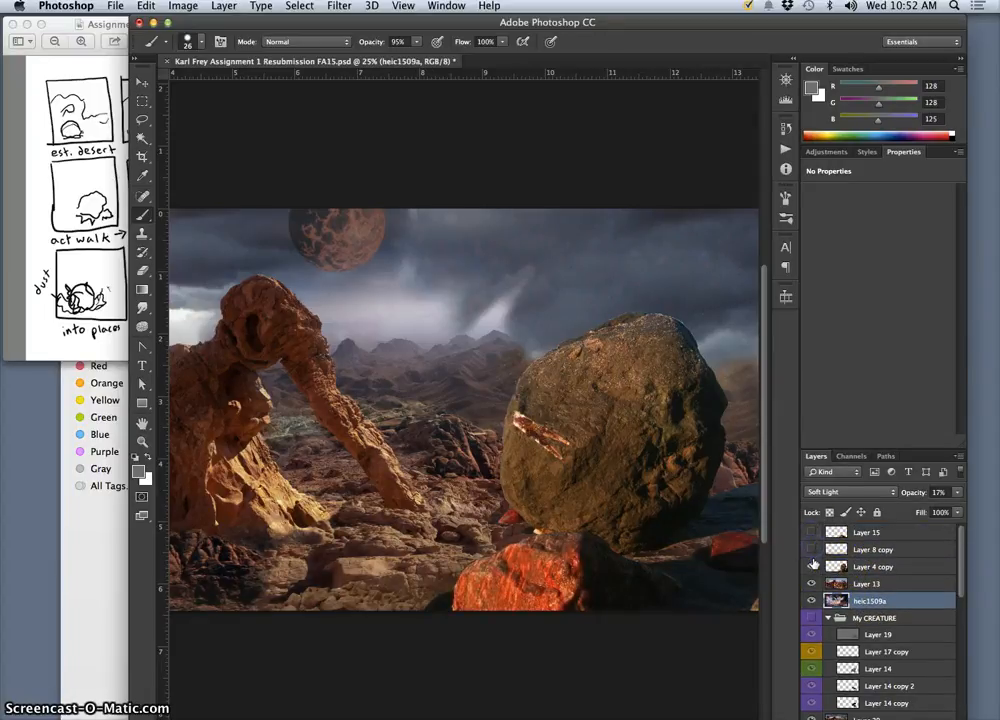
click(811, 566)
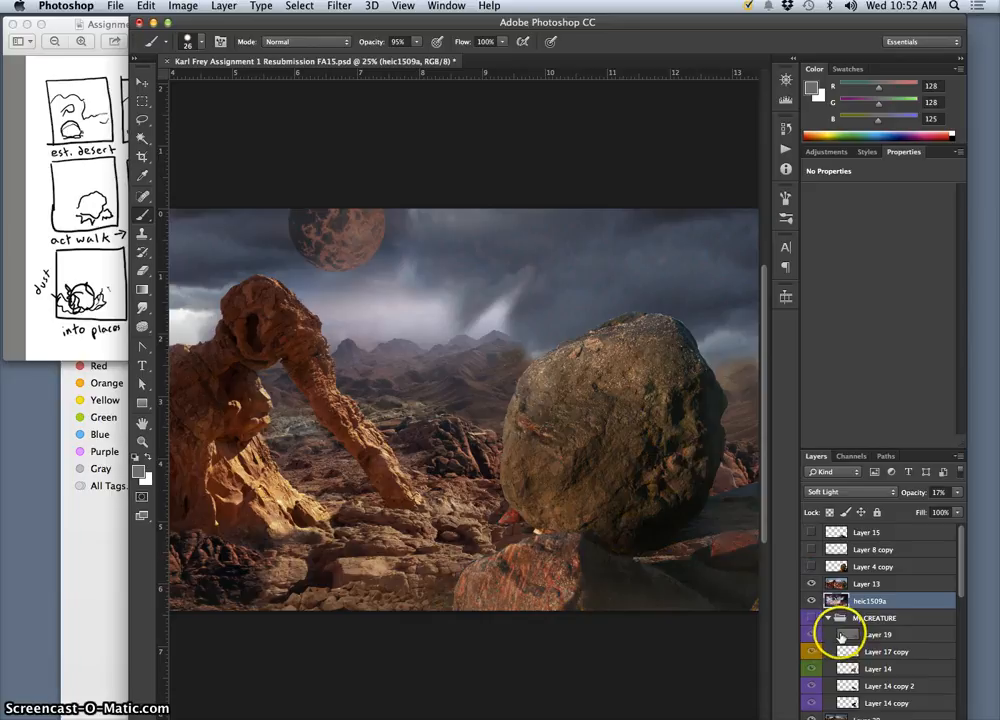
Merge all visible landscape layers into the Background and preview the My CREATURE group over it, leaving the group hidden.
click(878, 583)
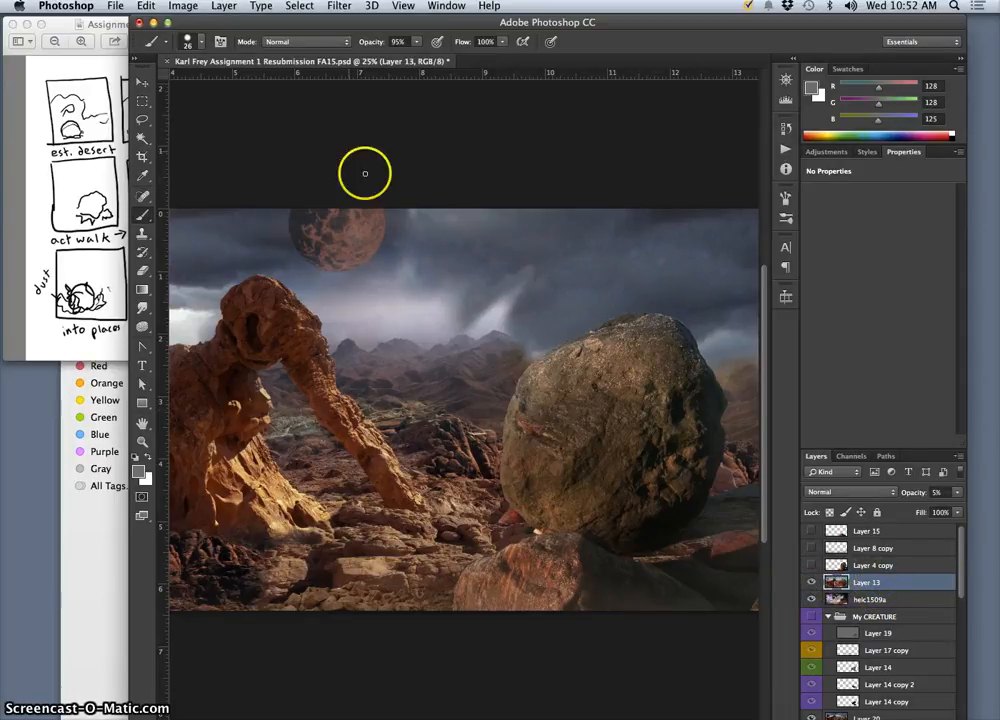
click(222, 7)
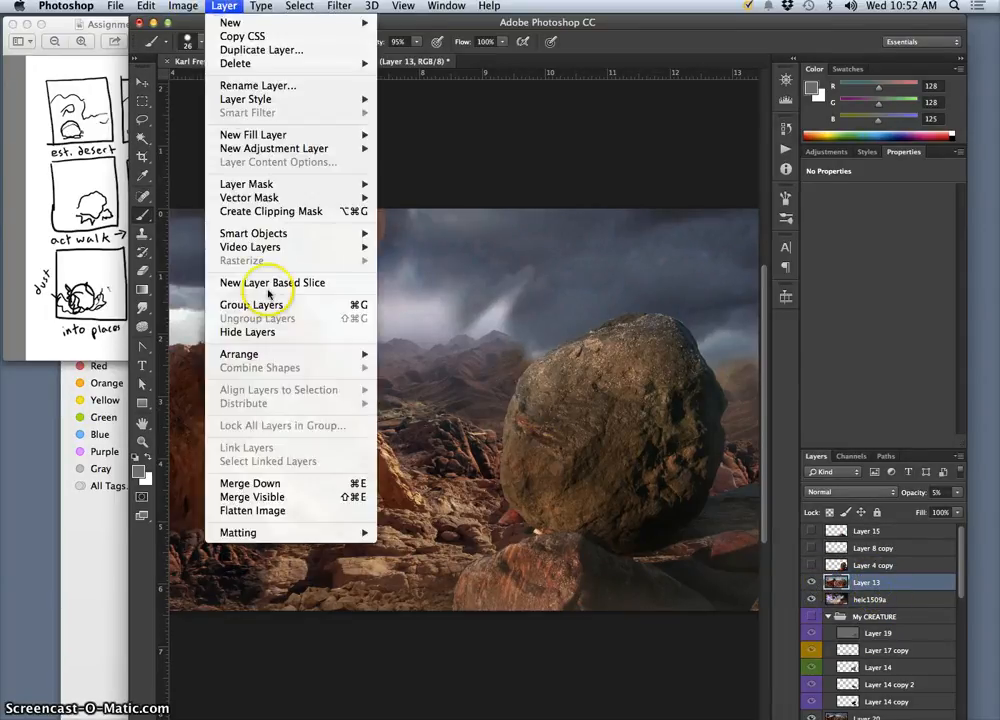
click(276, 497)
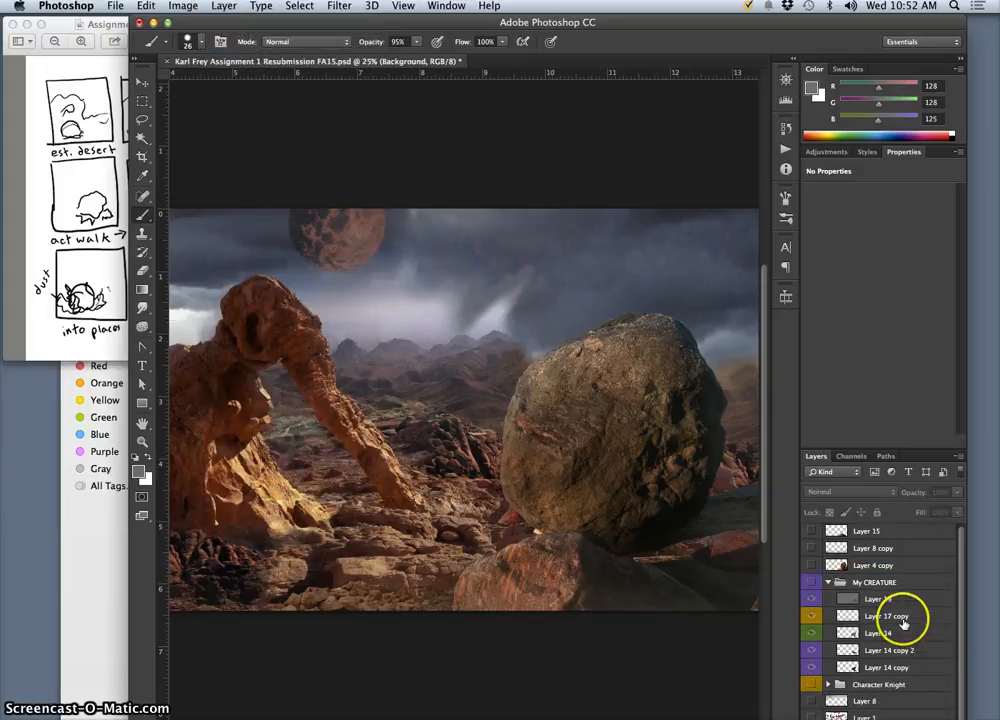
click(813, 577)
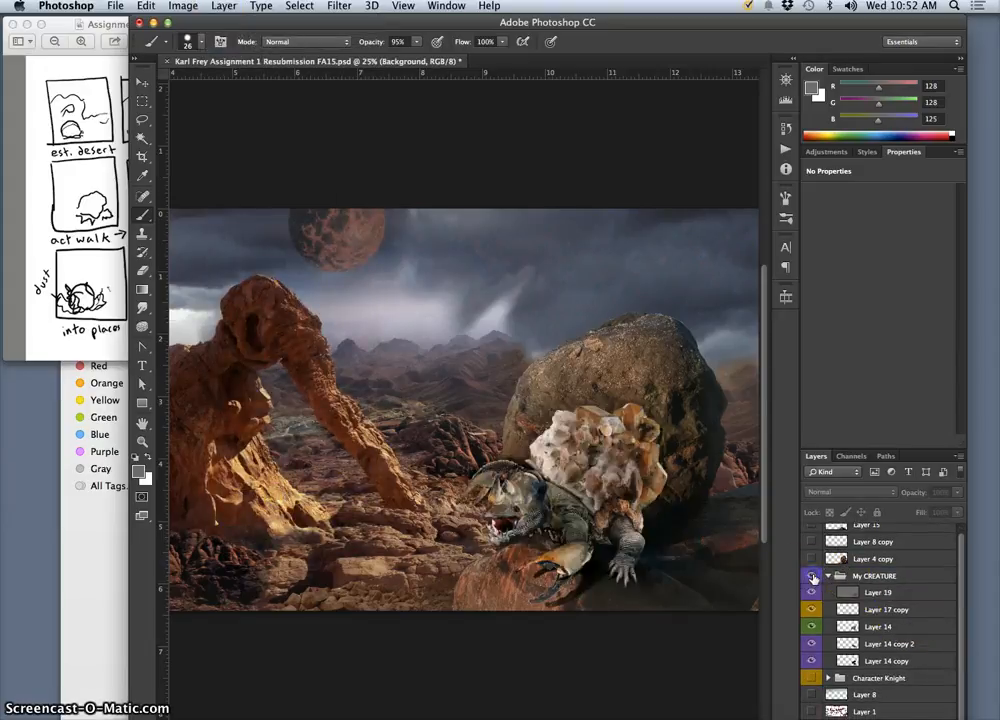
click(813, 577)
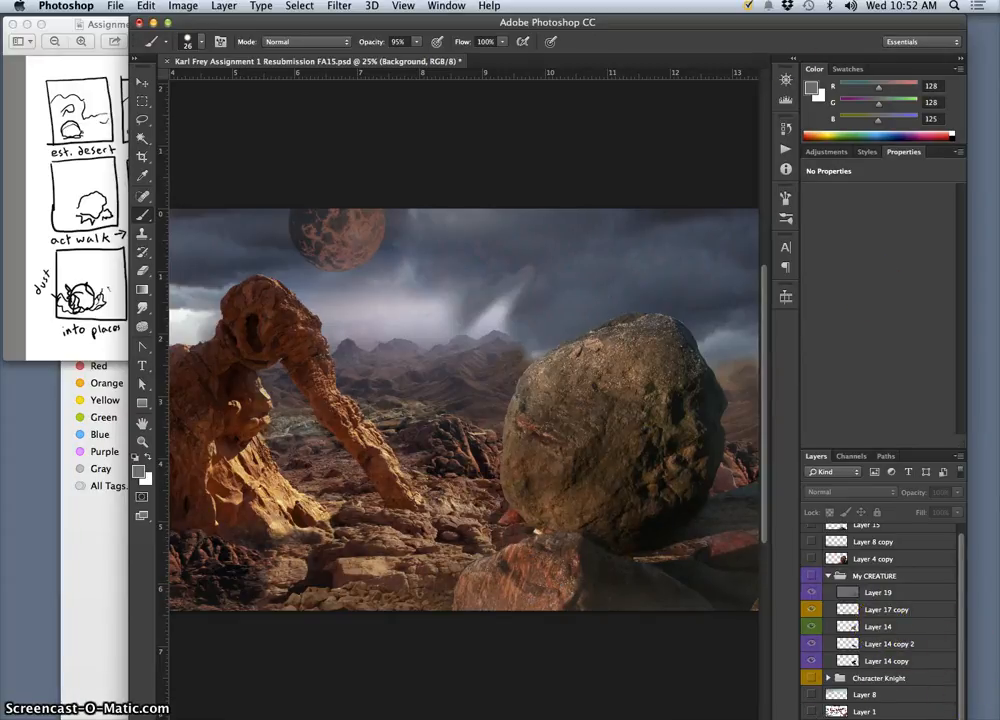
Shorten the document window to expose the whole layer list and check the merged Background by switching its visibility.
drag(962, 716, 965, 674)
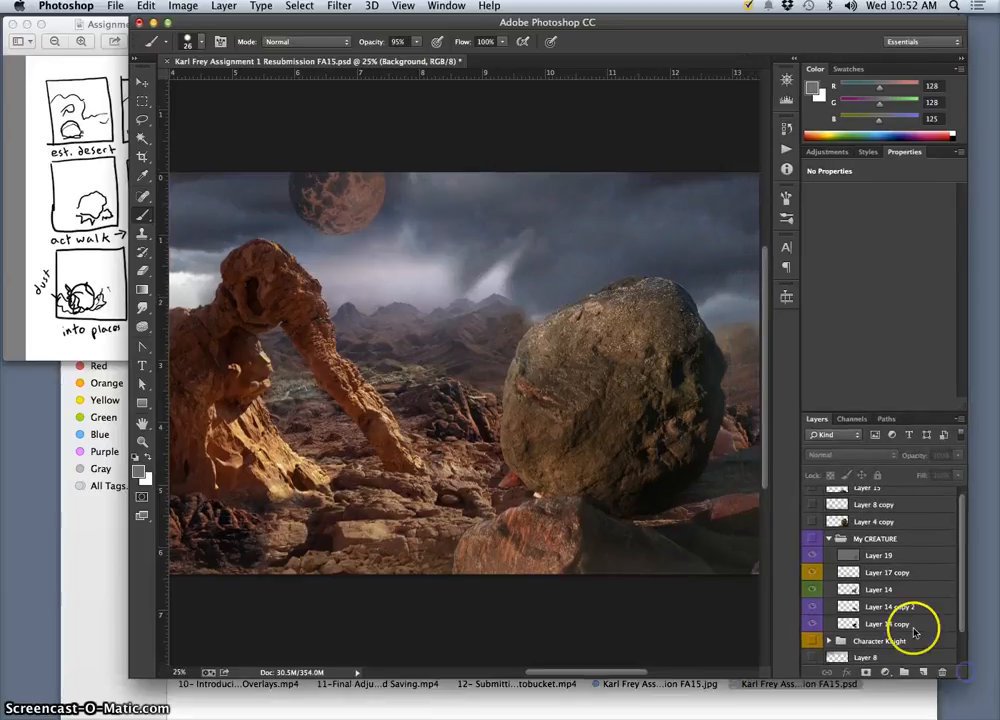
scroll(850, 645, down, 2)
click(812, 655)
click(812, 655)
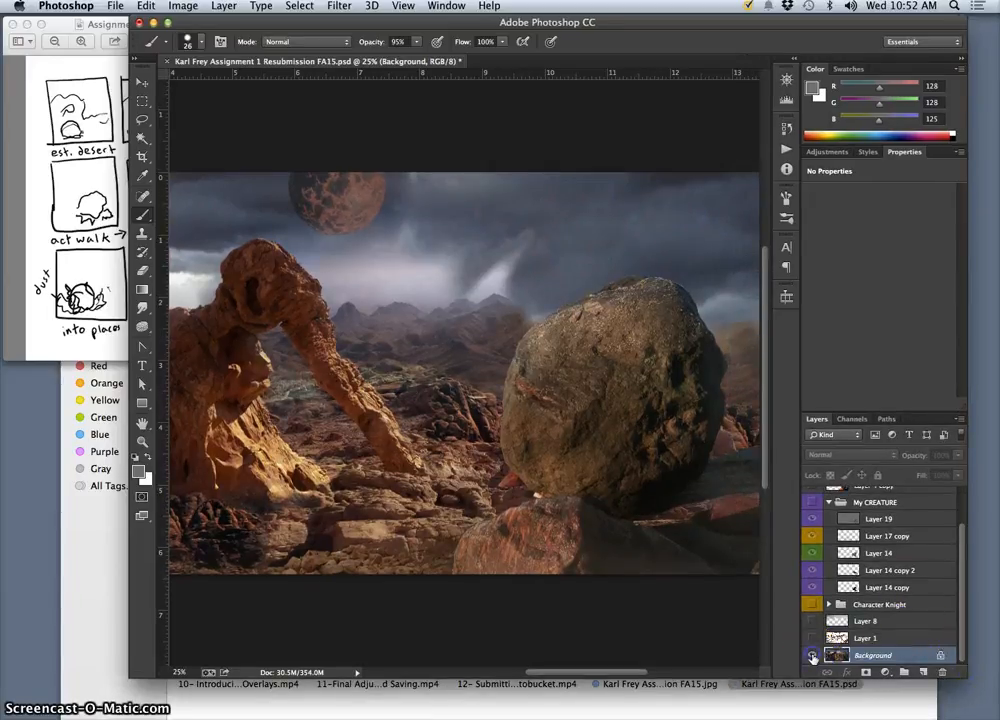
Preview Layer 4 copy, Layer 8 copy and Layer 15 over the merged Background, leaving all three hidden.
scroll(830, 610, up, 3)
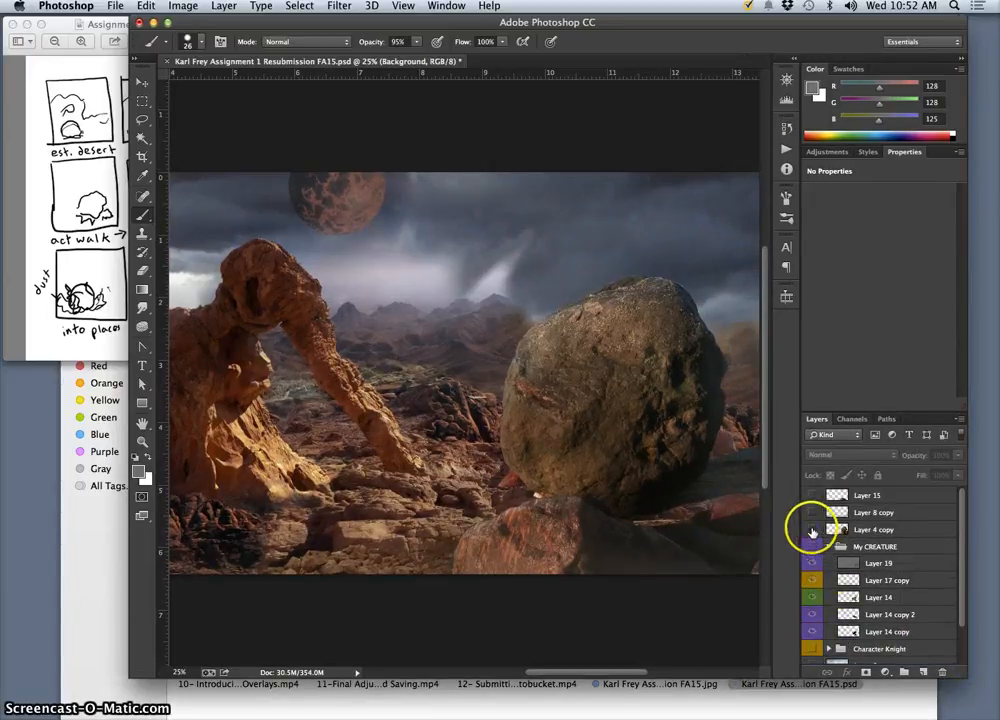
click(812, 529)
click(814, 499)
click(814, 498)
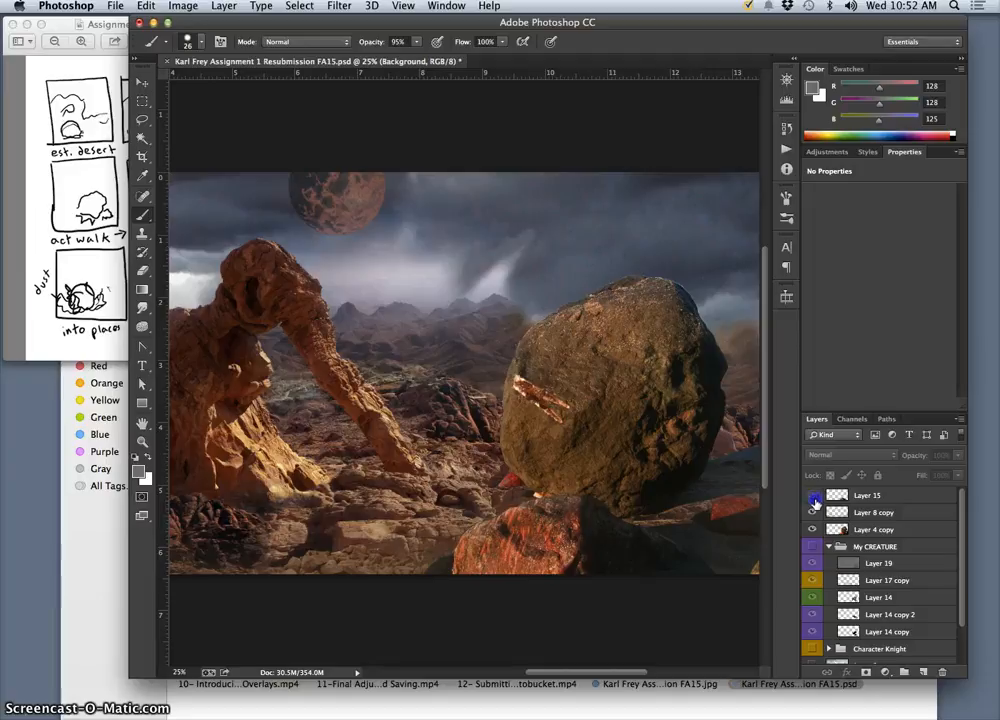
click(812, 511)
click(811, 525)
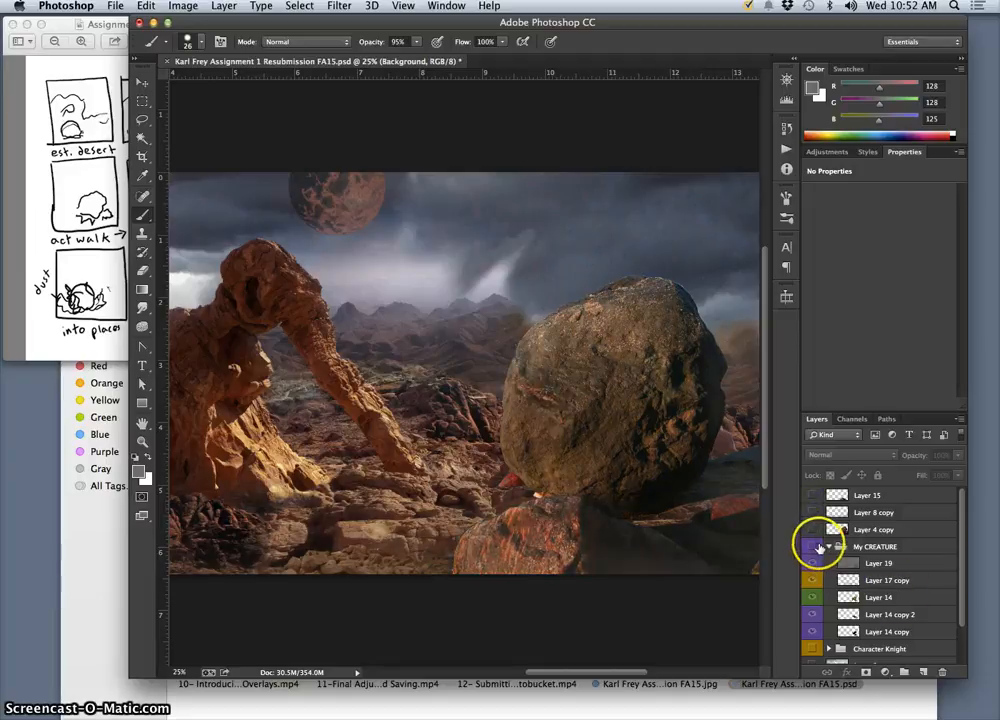
Show the My CREATURE group, expand its contents and check Layer 19's effect by switching that layer's visibility.
click(812, 547)
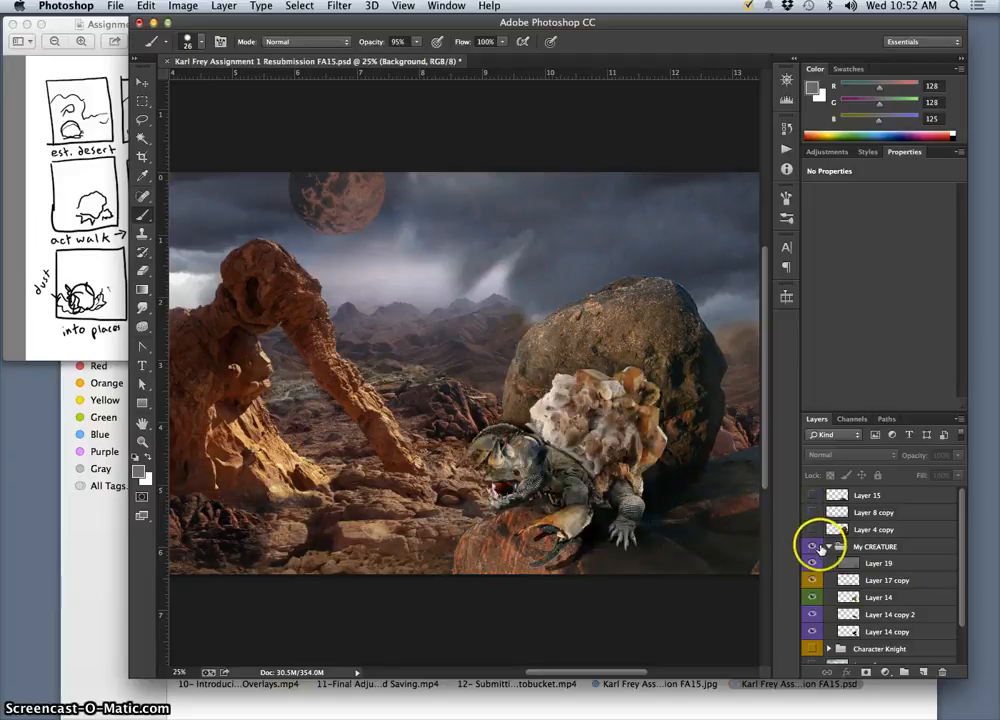
click(829, 547)
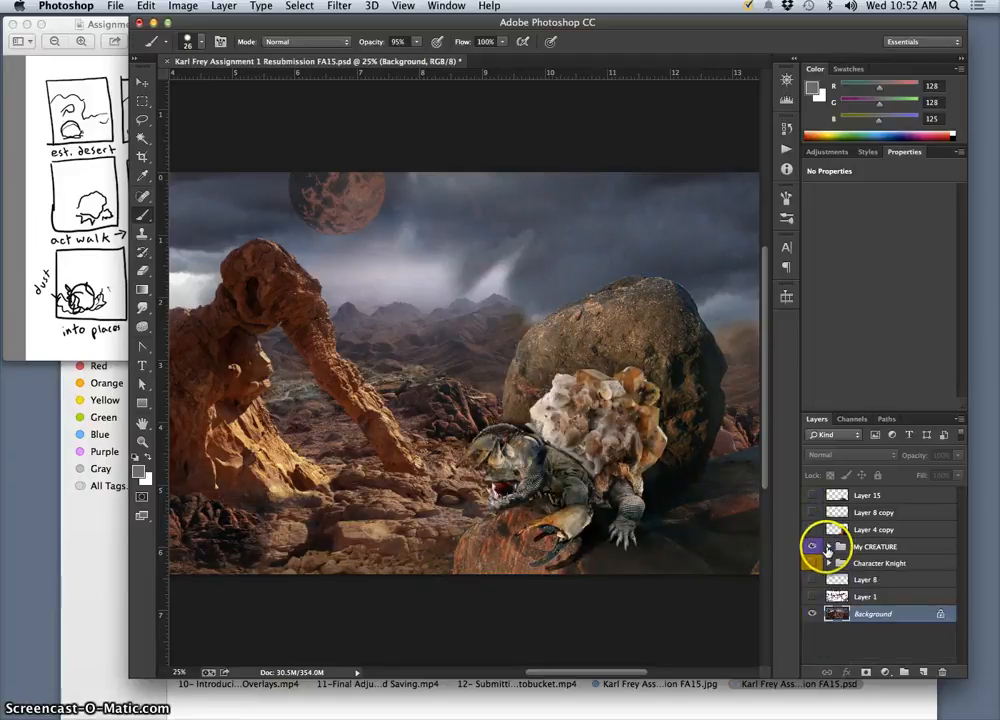
click(829, 547)
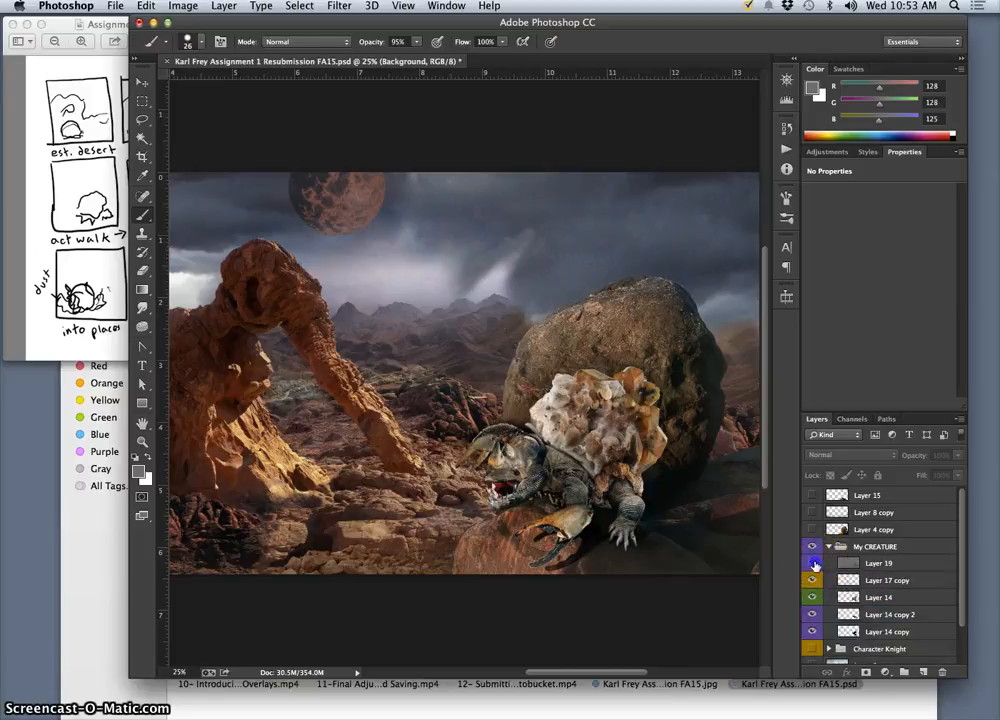
click(814, 564)
click(814, 564)
click(814, 564)
click(814, 564)
Check the other My CREATURE layers and then the whole group by switching visibility, leaving the group shown and Layer 19 hidden.
click(812, 614)
click(812, 632)
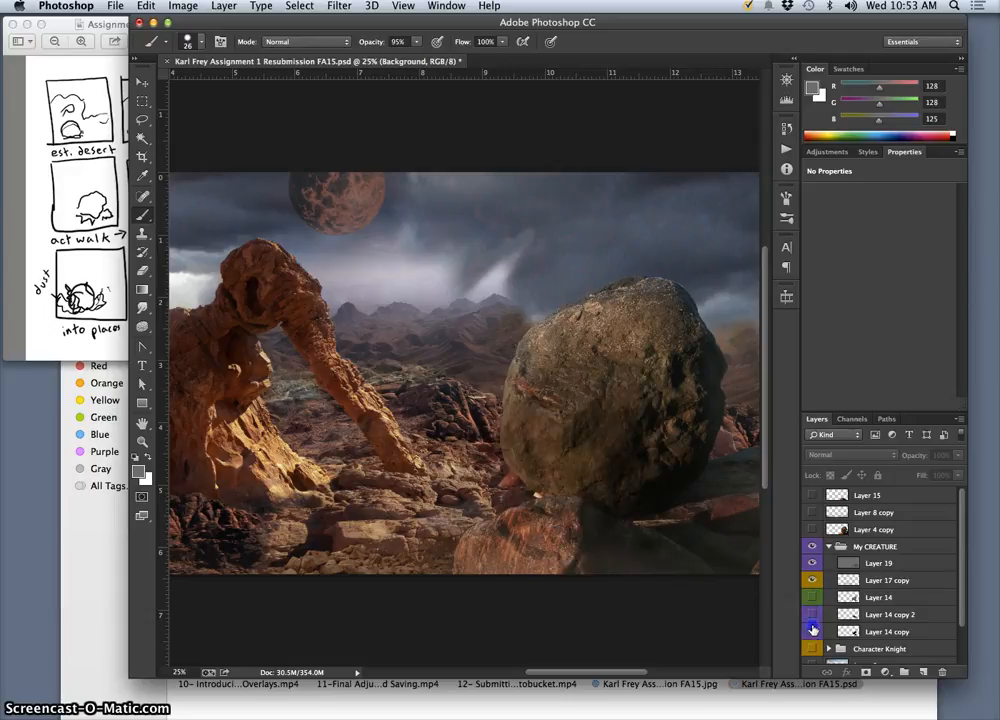
click(812, 632)
click(812, 614)
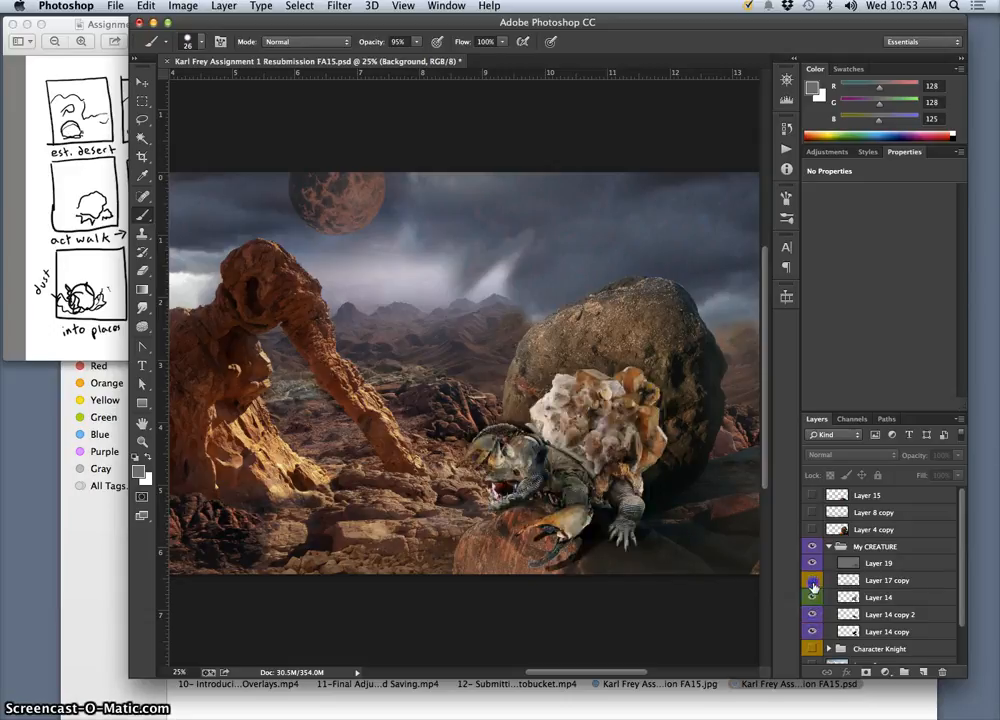
click(813, 582)
click(813, 548)
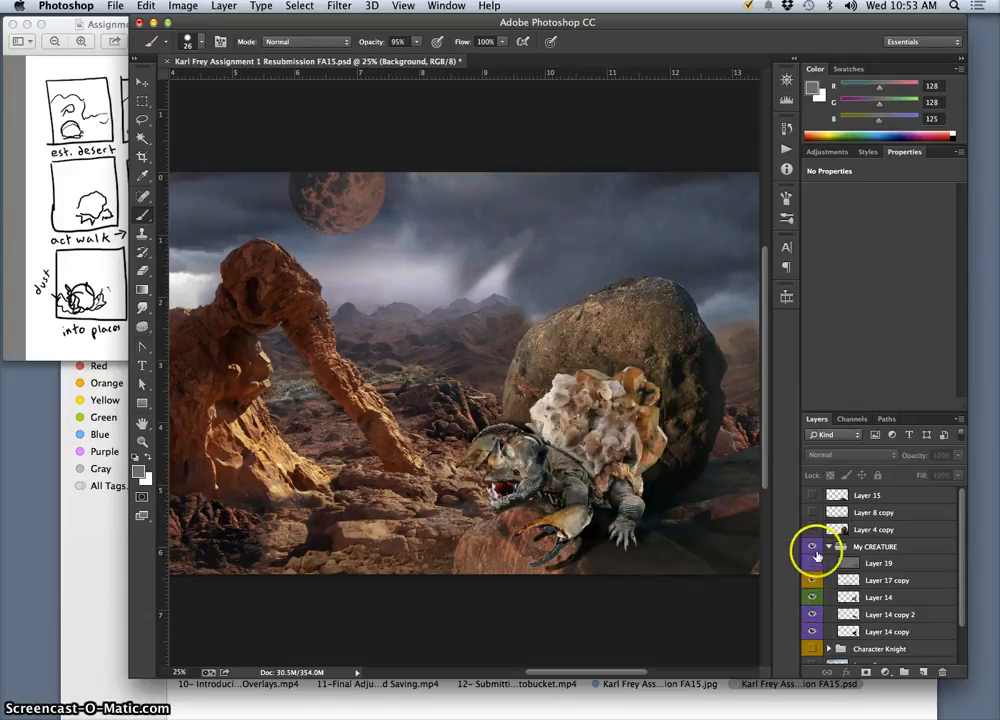
click(813, 548)
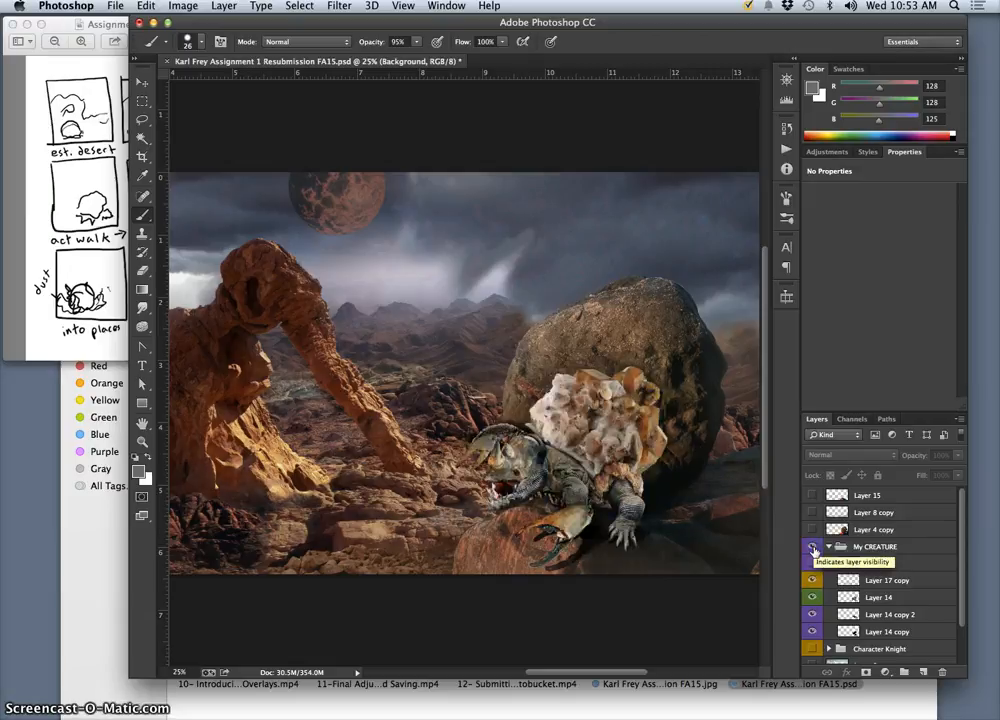
click(813, 548)
click(813, 548)
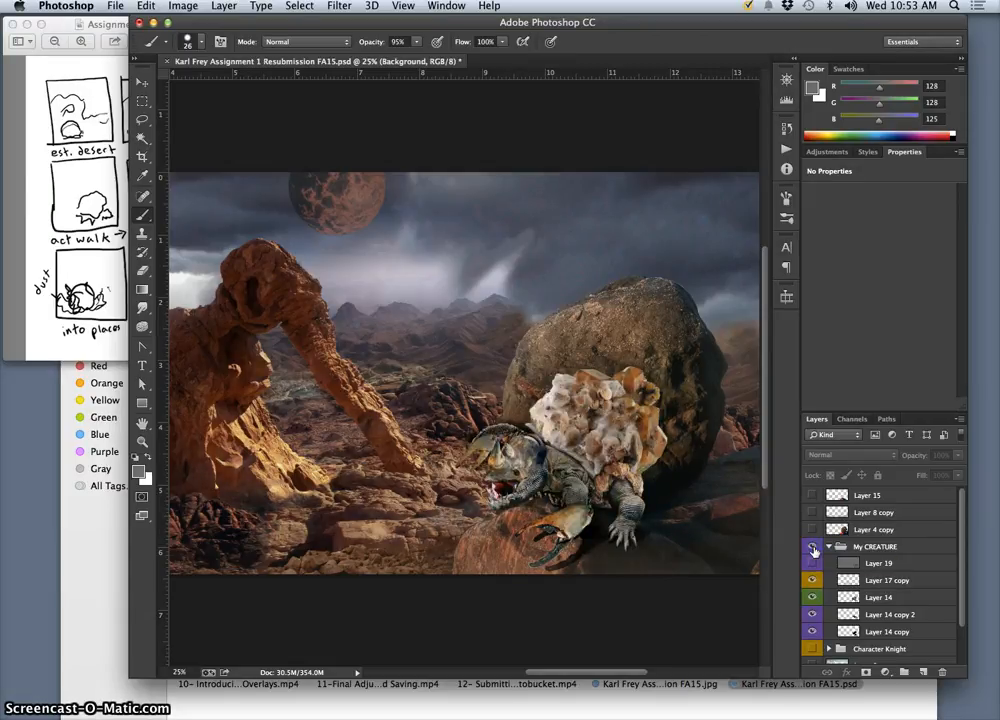
Preview Layer 15, Layer 8 copy and Layer 4 copy over the creature, leaving only Layer 15 of the three shown.
click(813, 496)
click(813, 496)
click(812, 514)
click(812, 514)
click(812, 529)
click(812, 529)
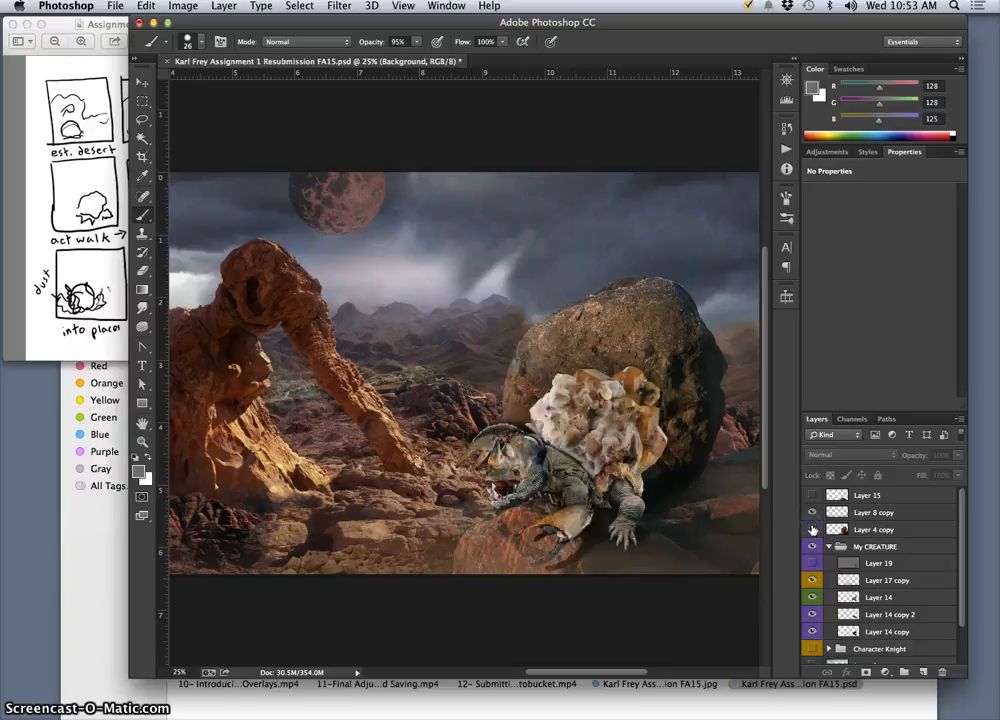
click(812, 514)
click(812, 496)
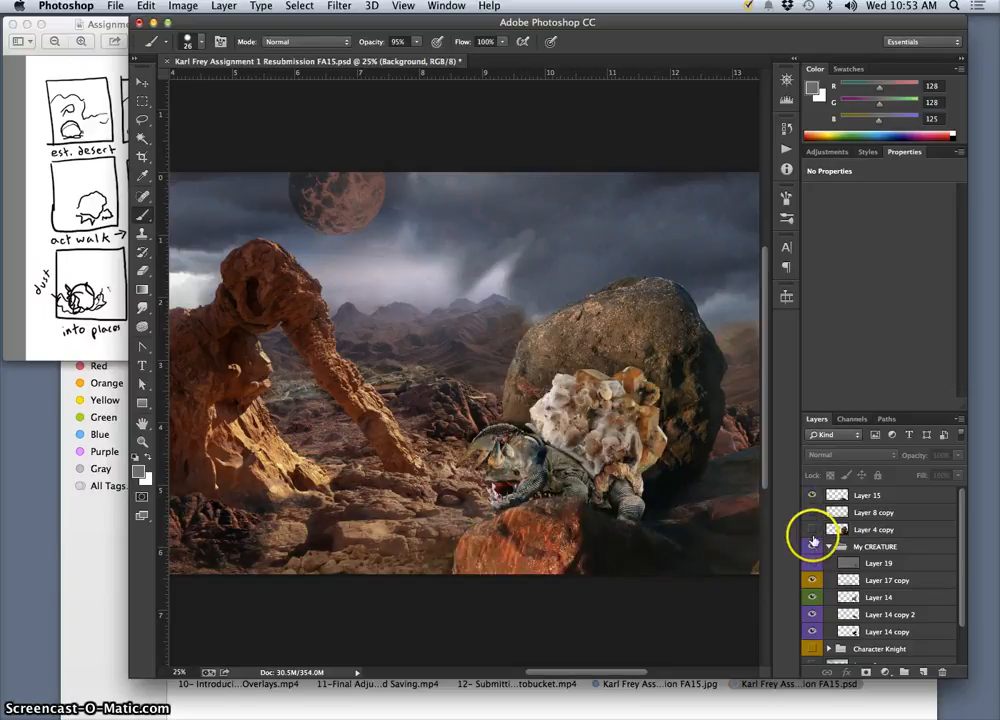
Duplicate Layer 14, move the duplicate out of the My CREATURE group to just above it, and hide the duplicate.
click(852, 597)
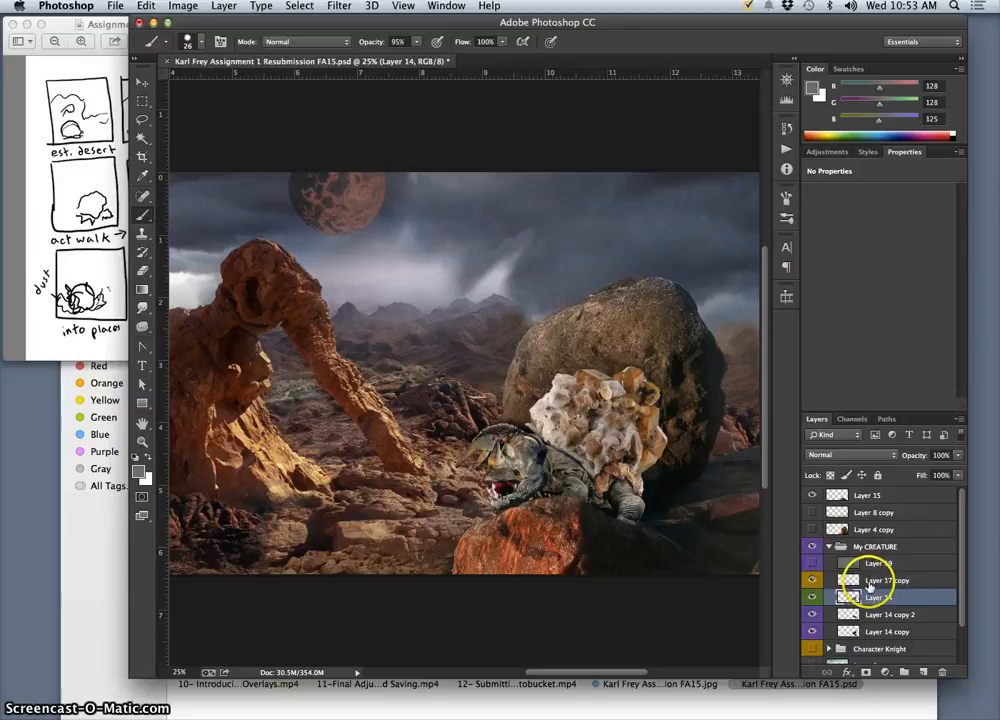
key(super+j)
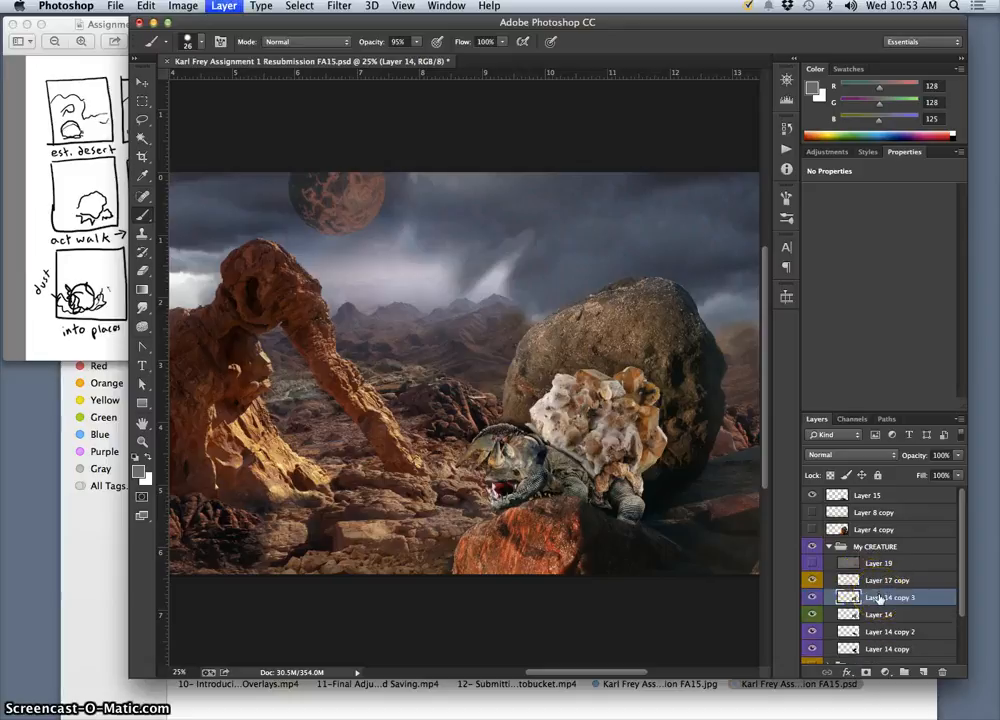
drag(888, 604, 876, 548)
click(811, 547)
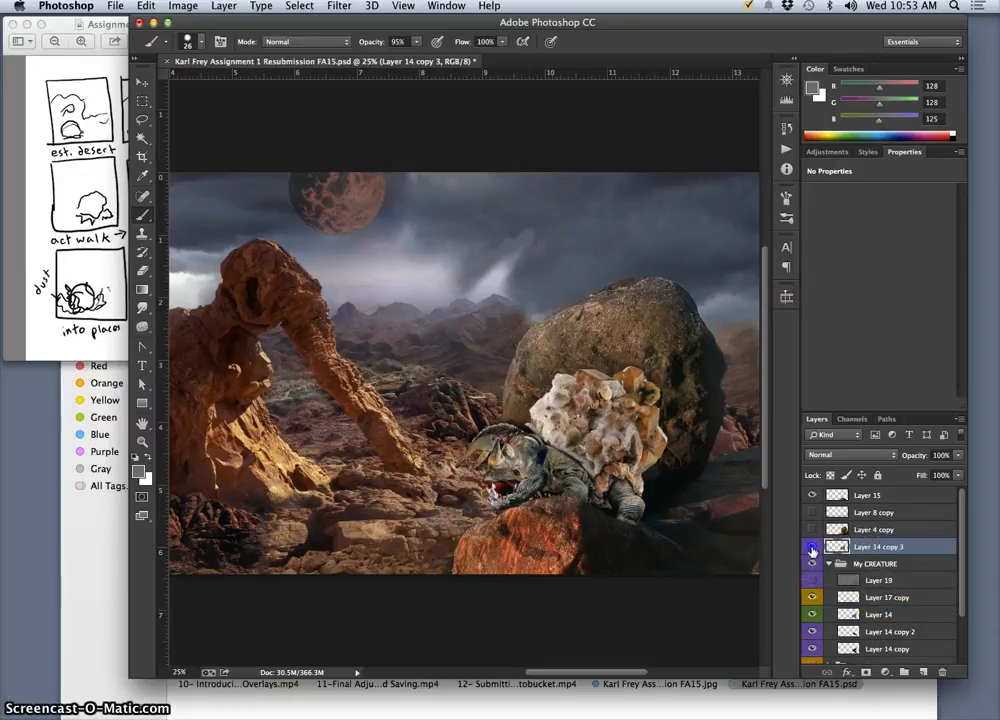
Compare the scene with and without the My CREATURE group, leaving the group shown and expanded.
click(811, 566)
click(811, 566)
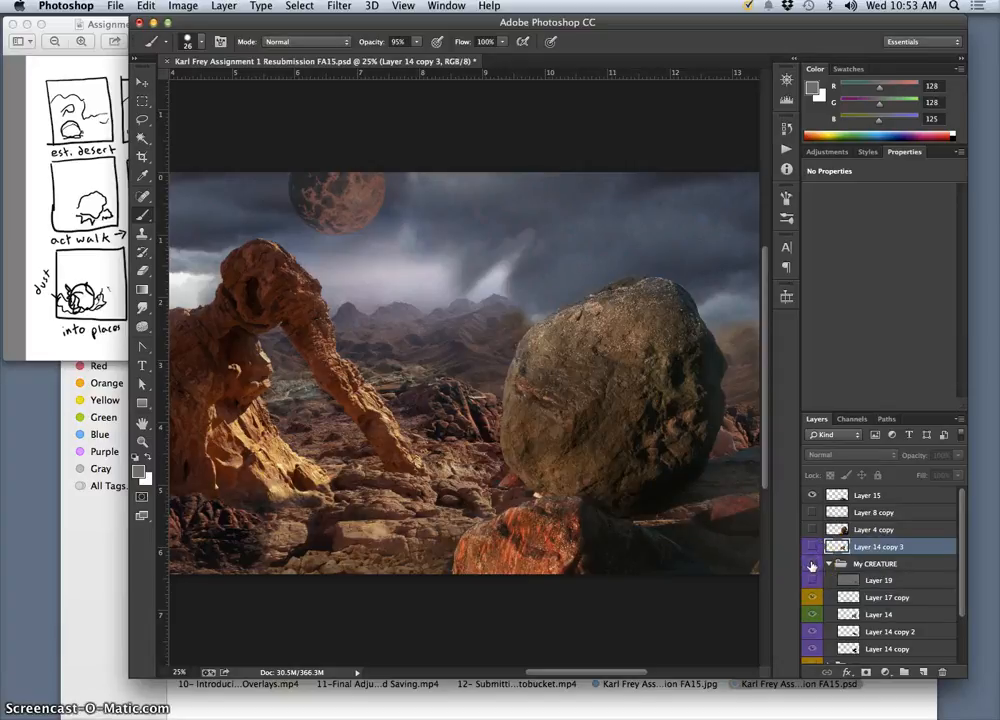
scroll(826, 573, down, 2)
click(811, 537)
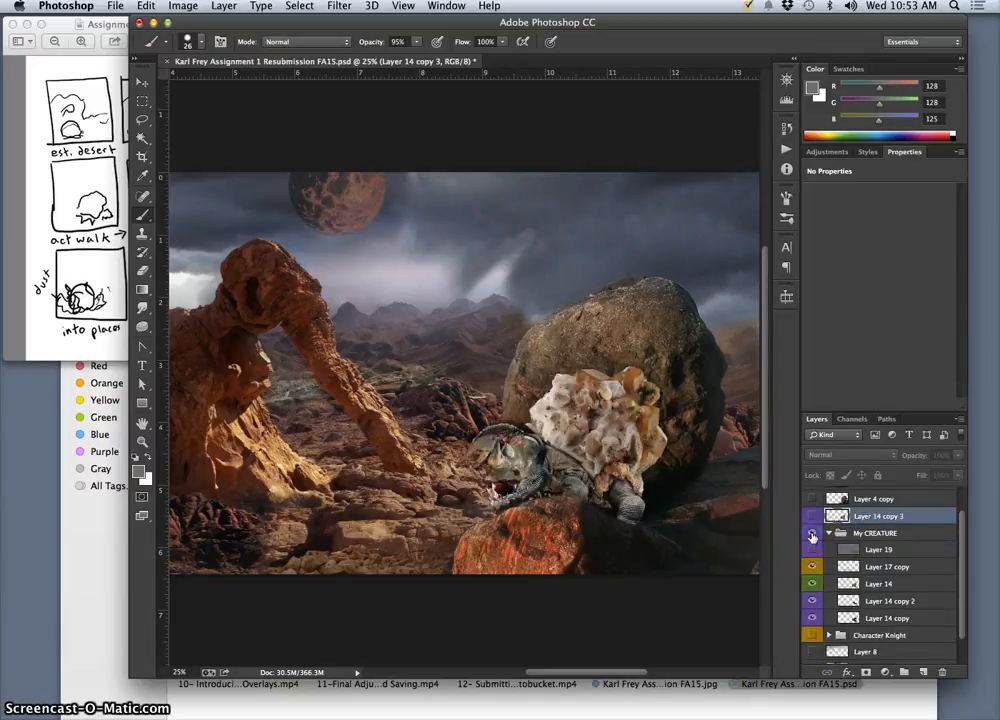
click(811, 537)
click(811, 537)
click(811, 537)
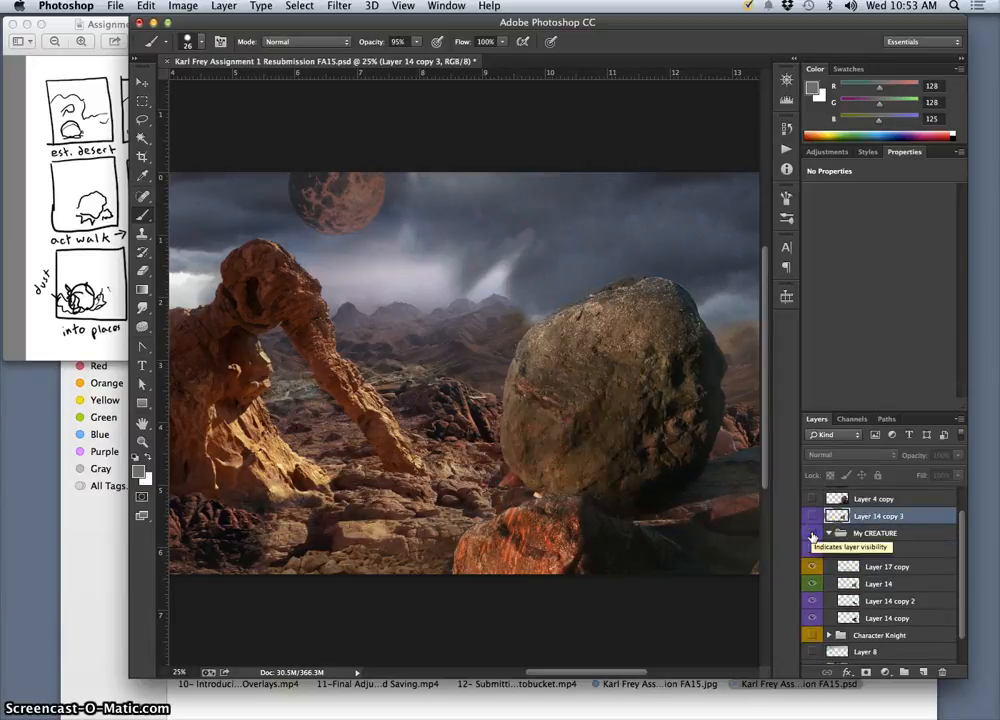
click(811, 537)
click(811, 537)
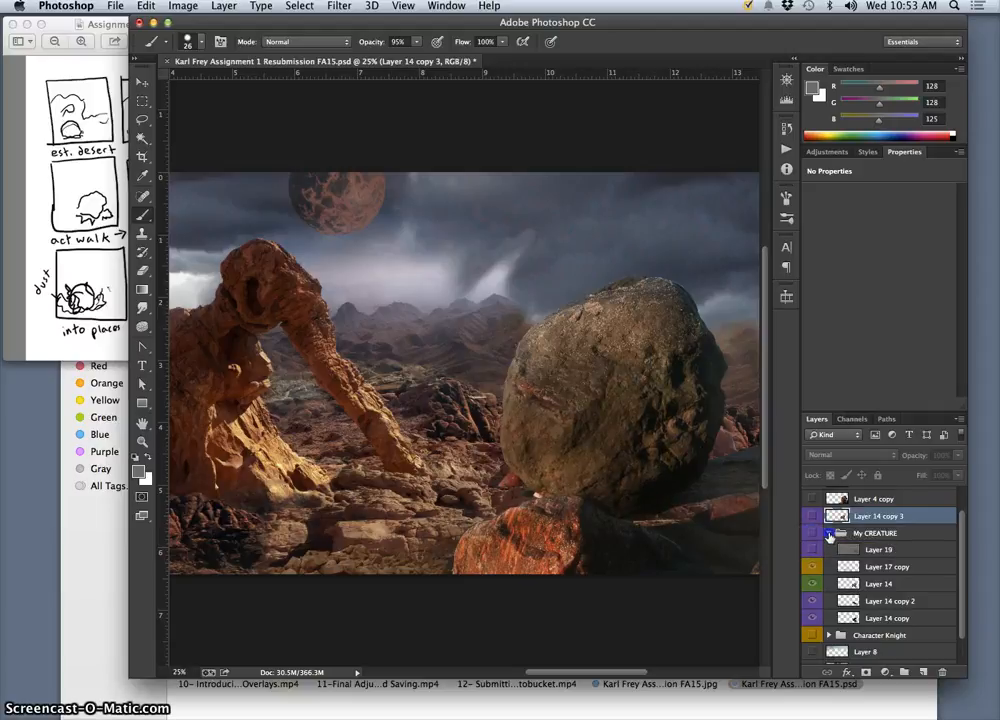
click(828, 533)
click(812, 564)
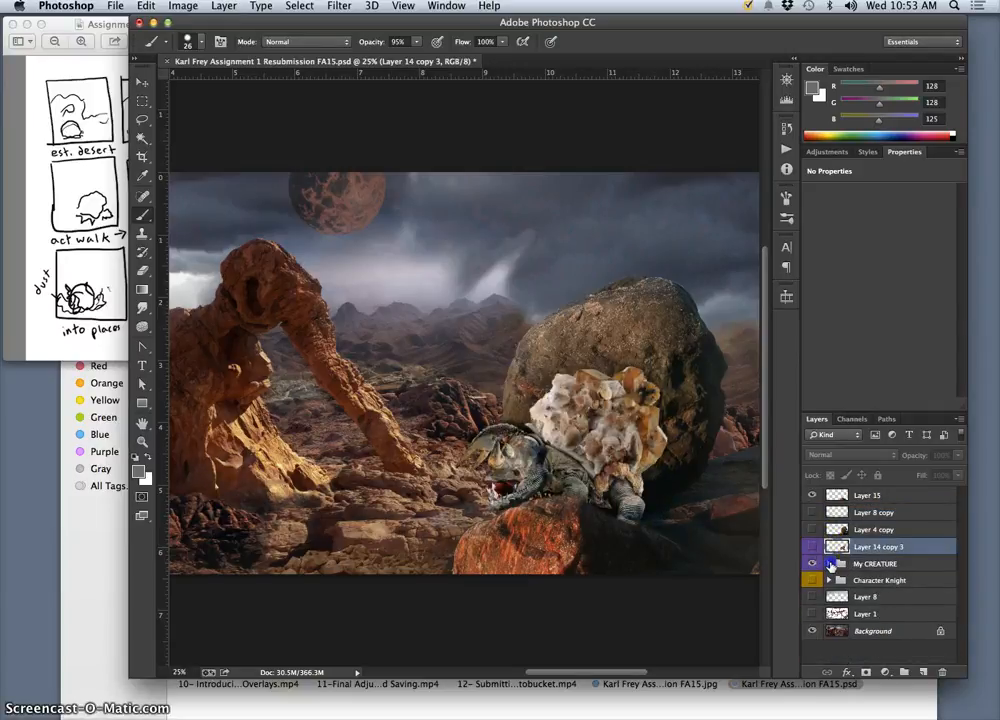
click(828, 564)
Move Layer 17 copy to just above the My CREATURE group, and show Layer 19 and place it above Layer 14 copy 3.
click(872, 598)
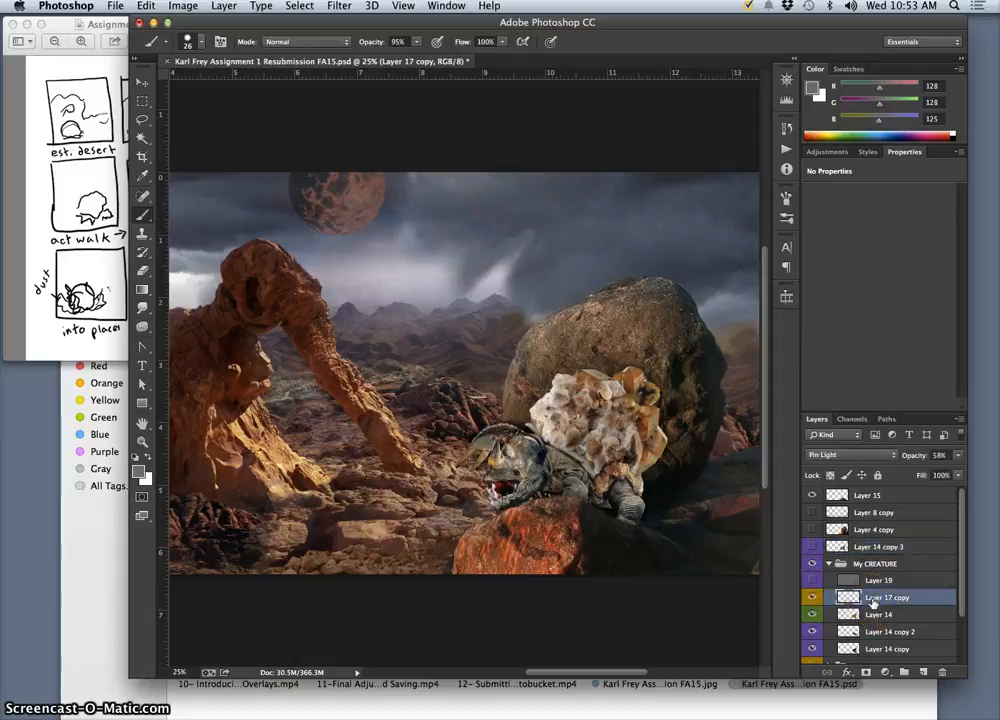
key(alt+])
key(alt+])
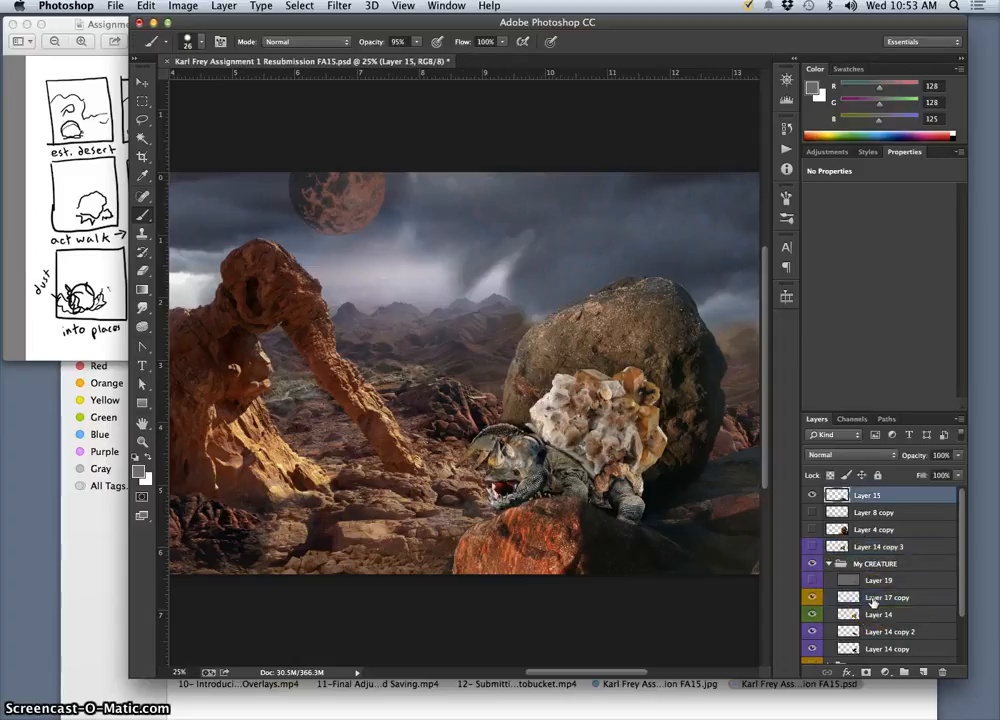
drag(872, 598, 864, 548)
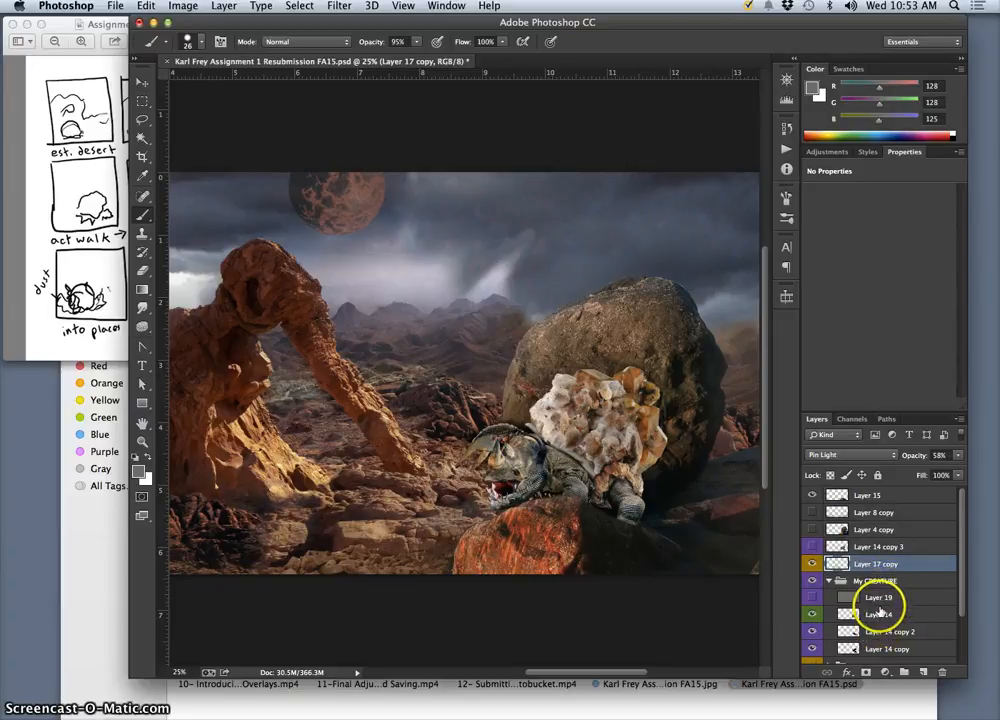
click(811, 598)
drag(878, 597, 890, 546)
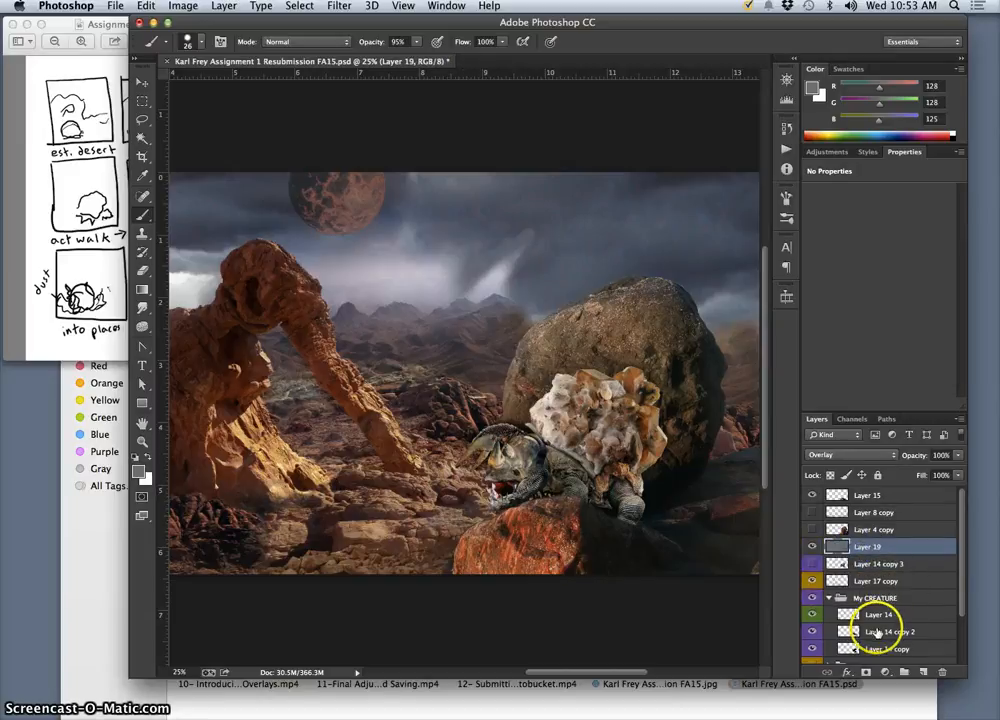
Move Layer 14 copy 2 and Layer 14 copy out of My CREATURE to above Layer 17 copy, showing Layer 14 copy and Layer 14 copy 3.
scroll(858, 628, down, 1)
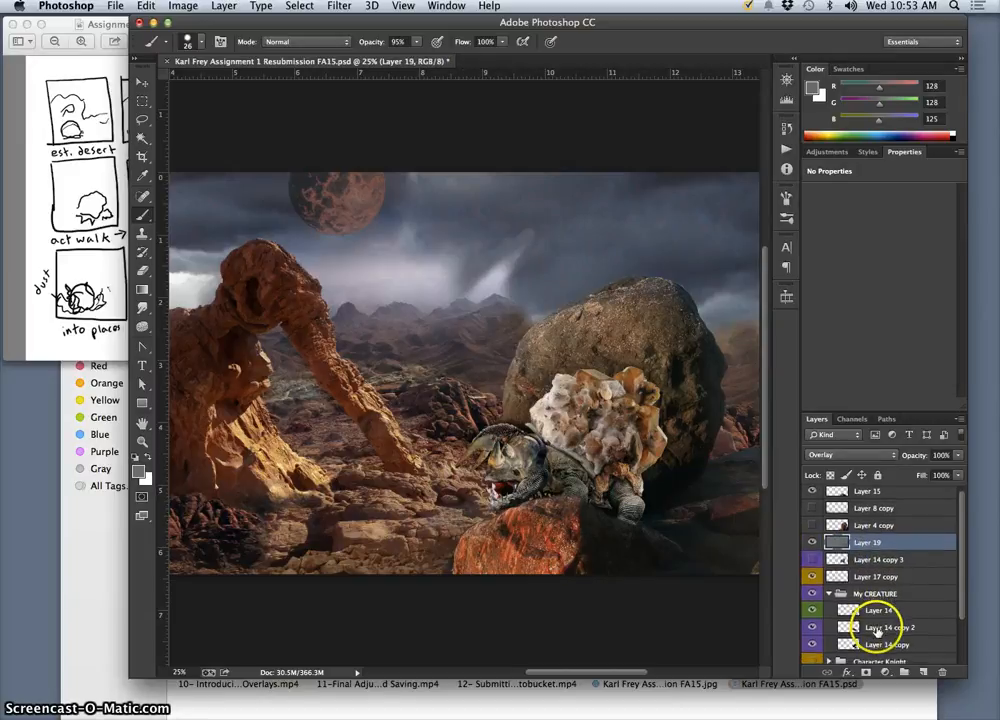
click(813, 626)
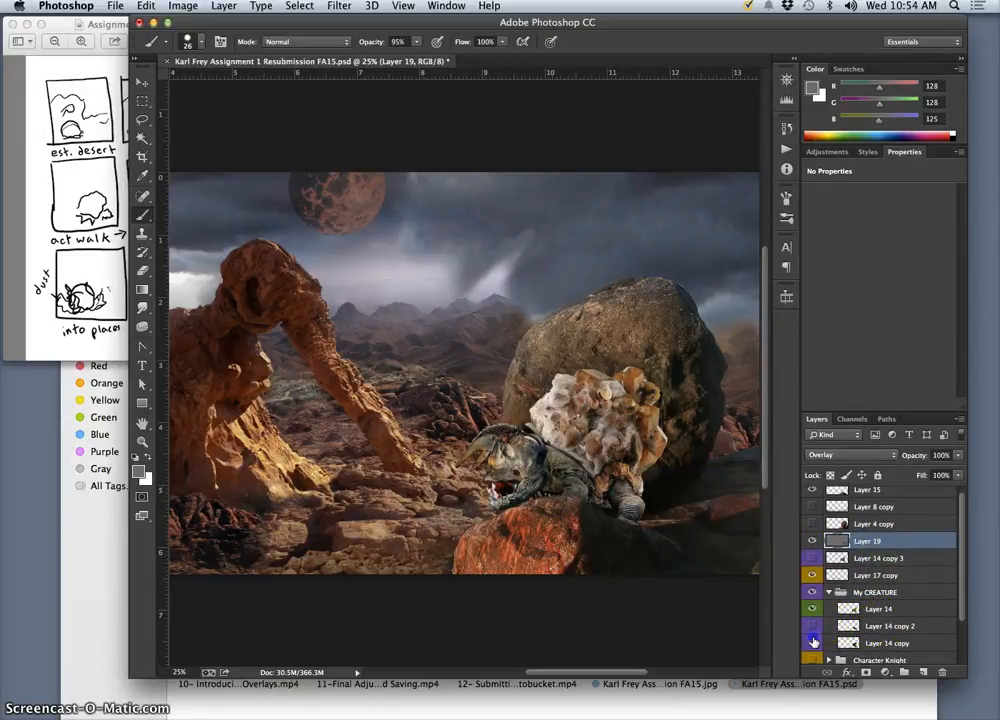
click(813, 627)
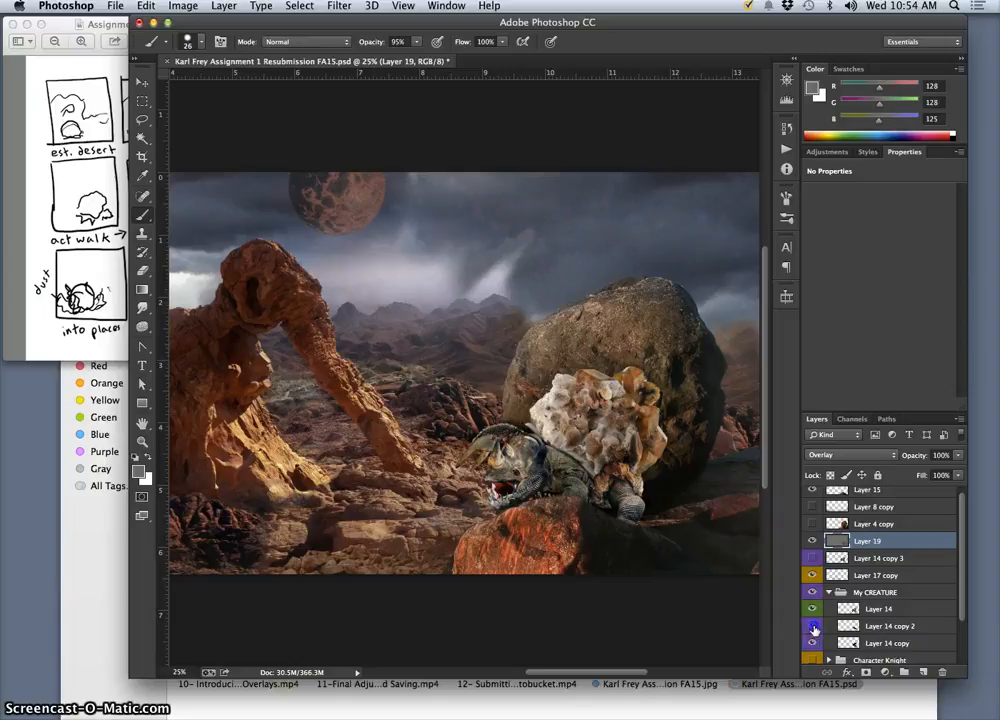
drag(870, 630, 870, 568)
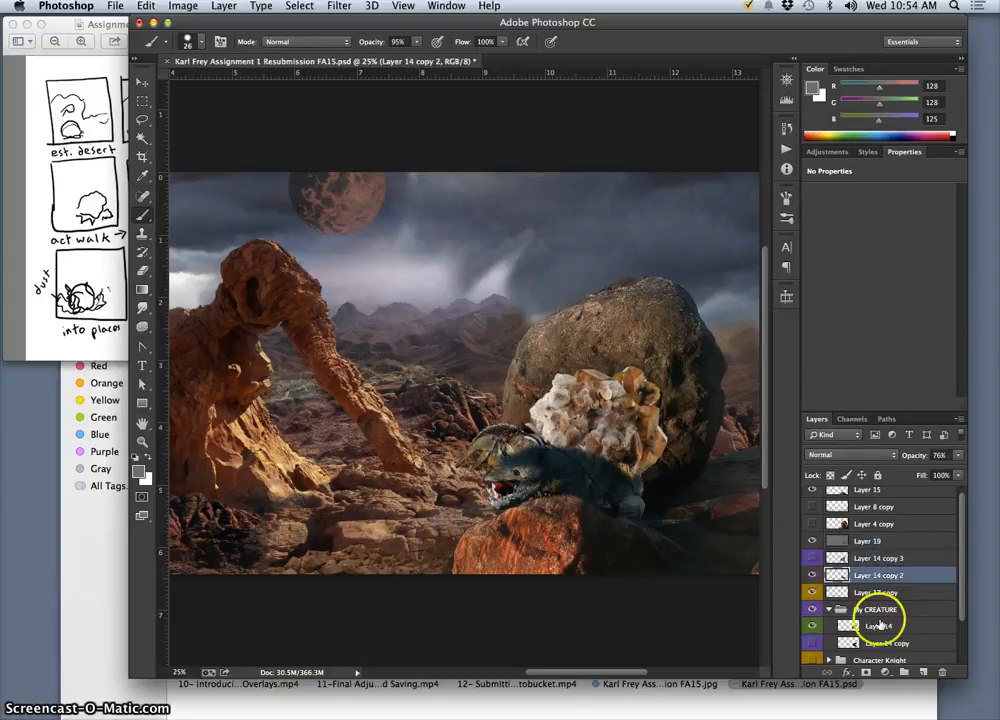
drag(872, 637, 866, 593)
click(811, 558)
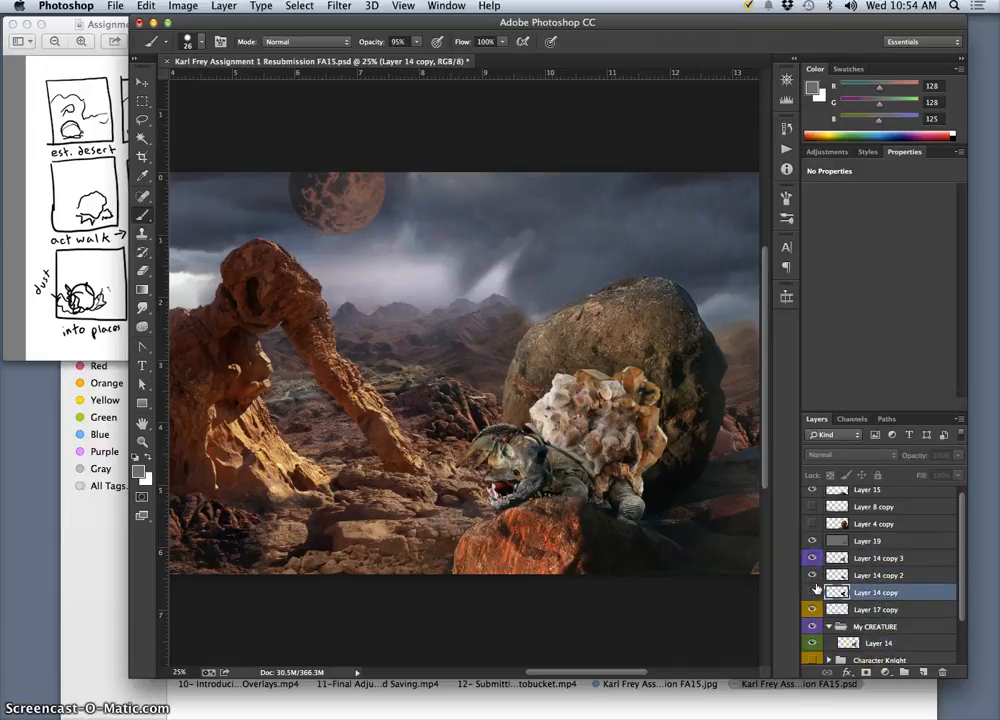
click(812, 592)
Delete the My CREATURE group, then preview the Character Knight group and delete it too.
scroll(870, 627, down, 1)
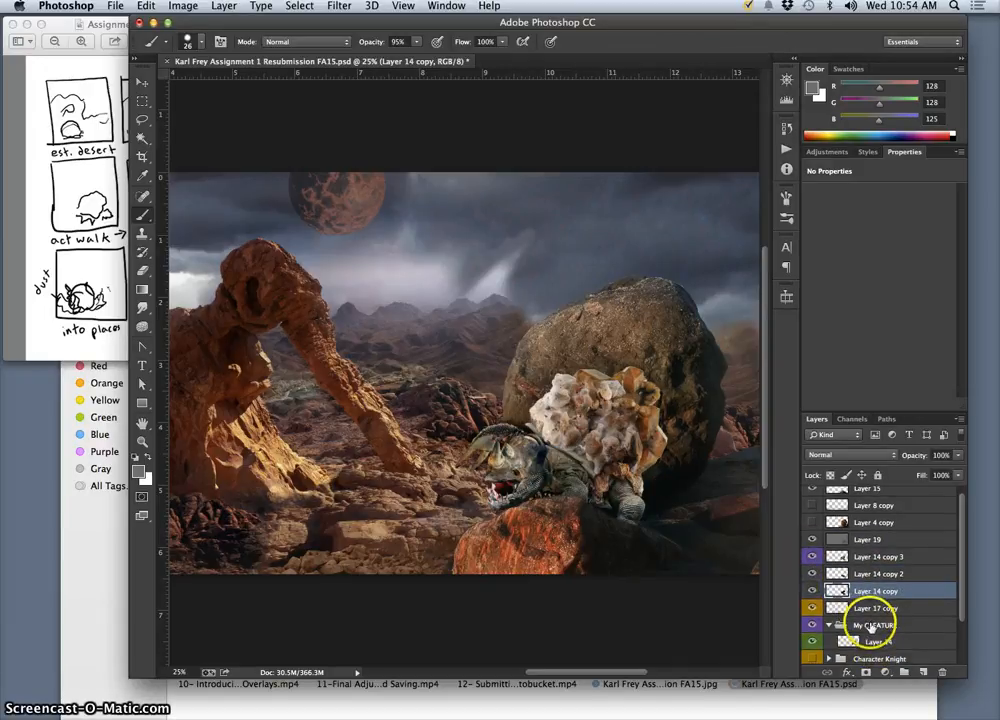
click(864, 610)
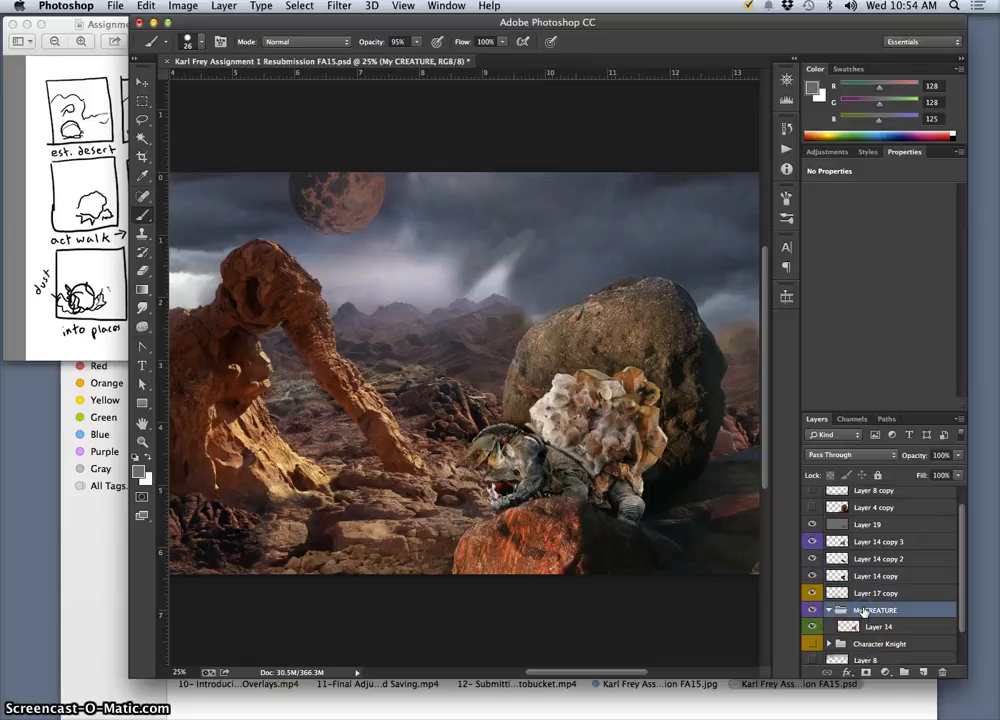
key(BackSpace)
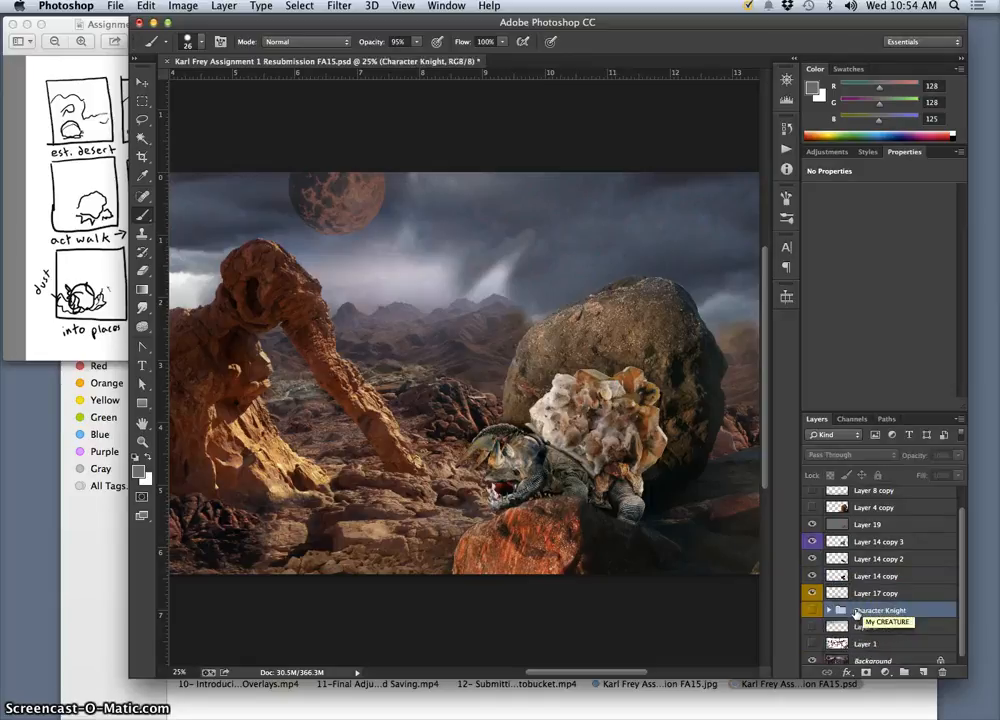
click(823, 611)
click(812, 611)
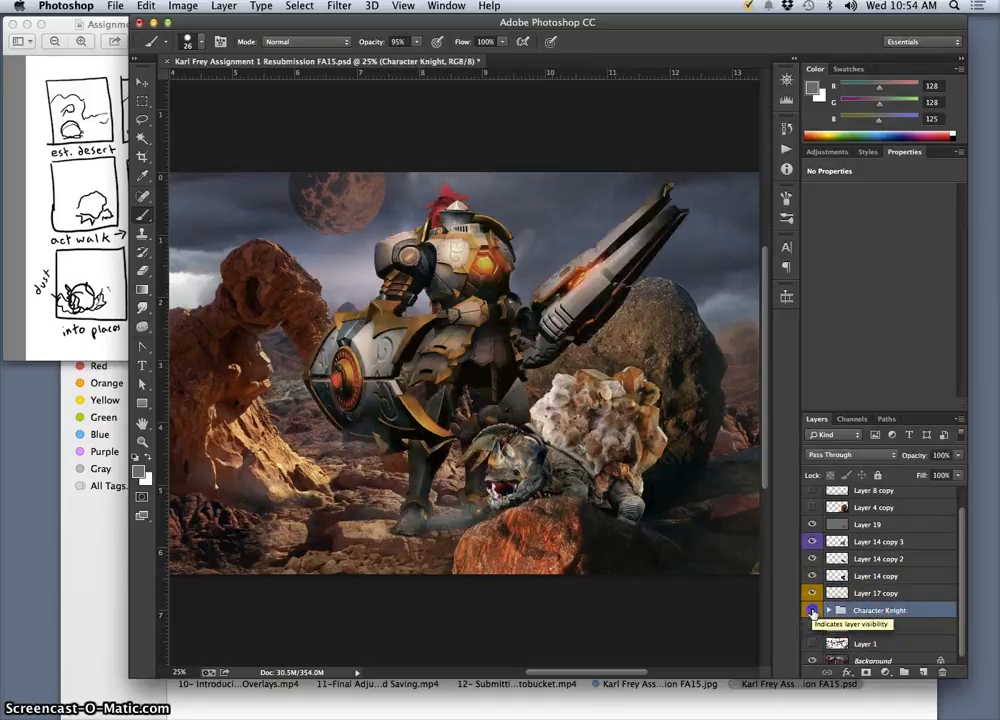
click(812, 611)
key(BackSpace)
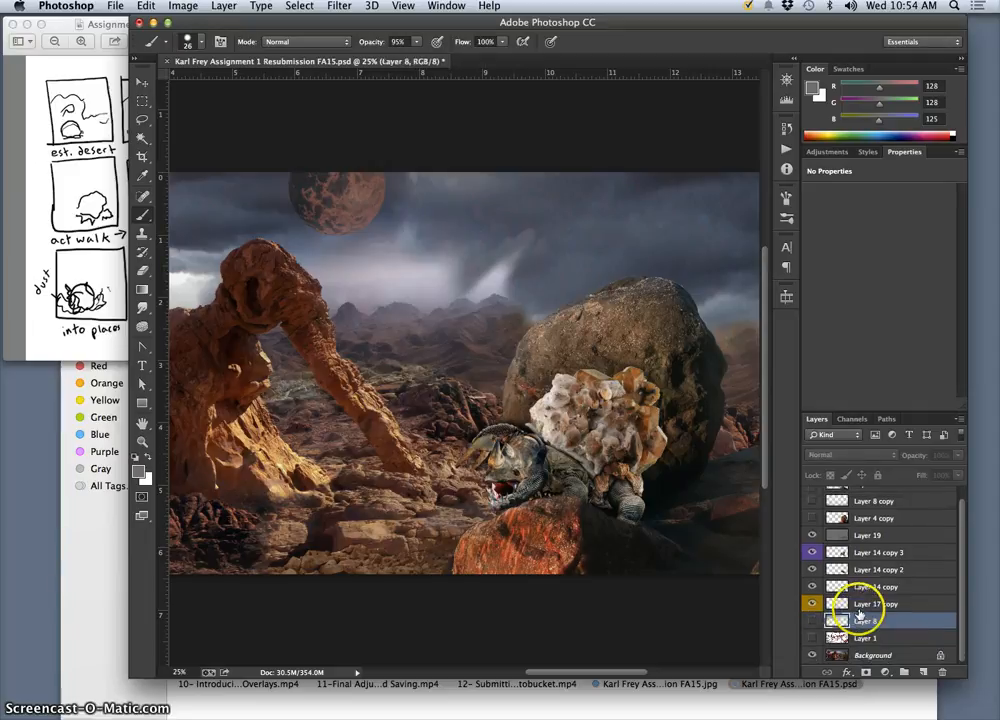
Check what Layer 8 adds to the sky by switching its visibility, leaving it hidden.
click(812, 621)
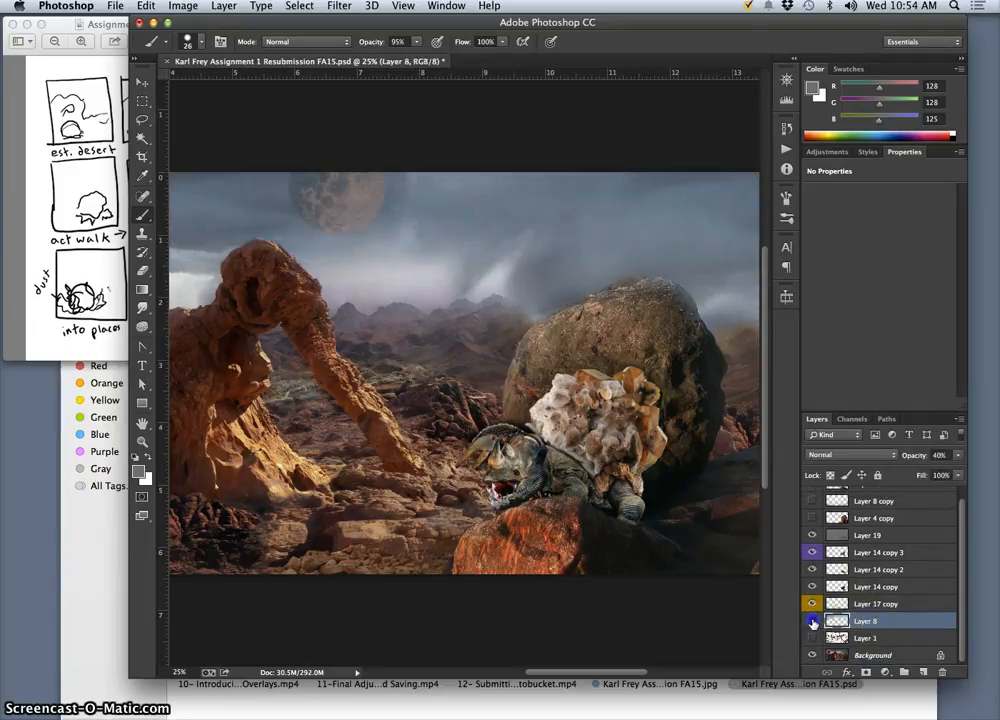
click(812, 621)
click(812, 621)
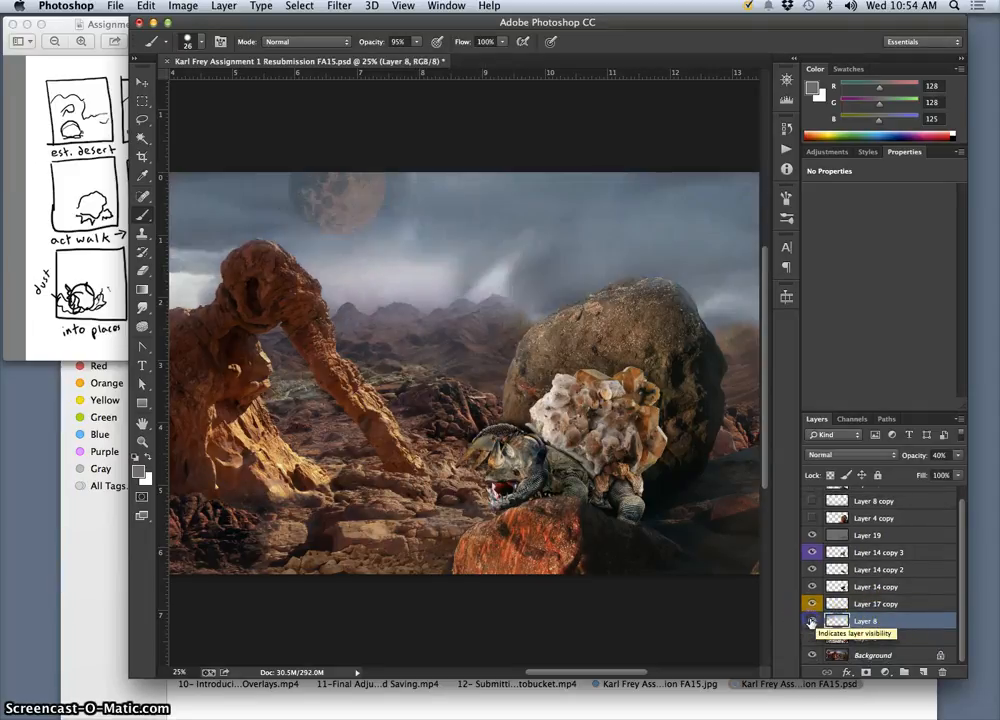
click(812, 621)
click(812, 621)
click(812, 621)
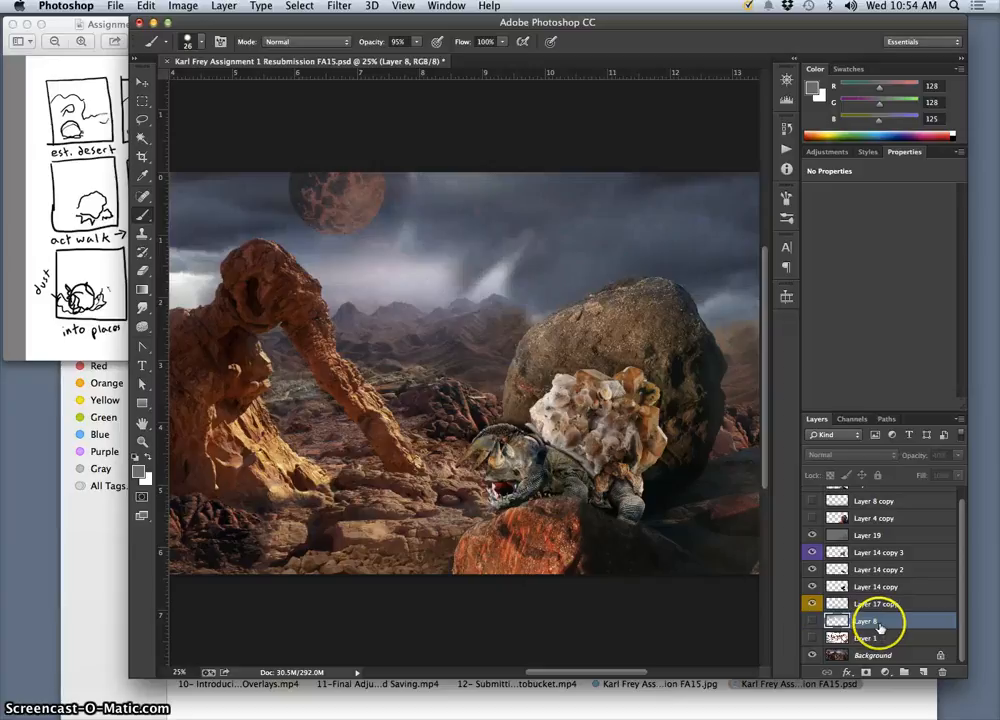
Delete Layer 1 after previewing it, and show Layer 8, Layer 4 copy and Layer 8 copy.
click(812, 621)
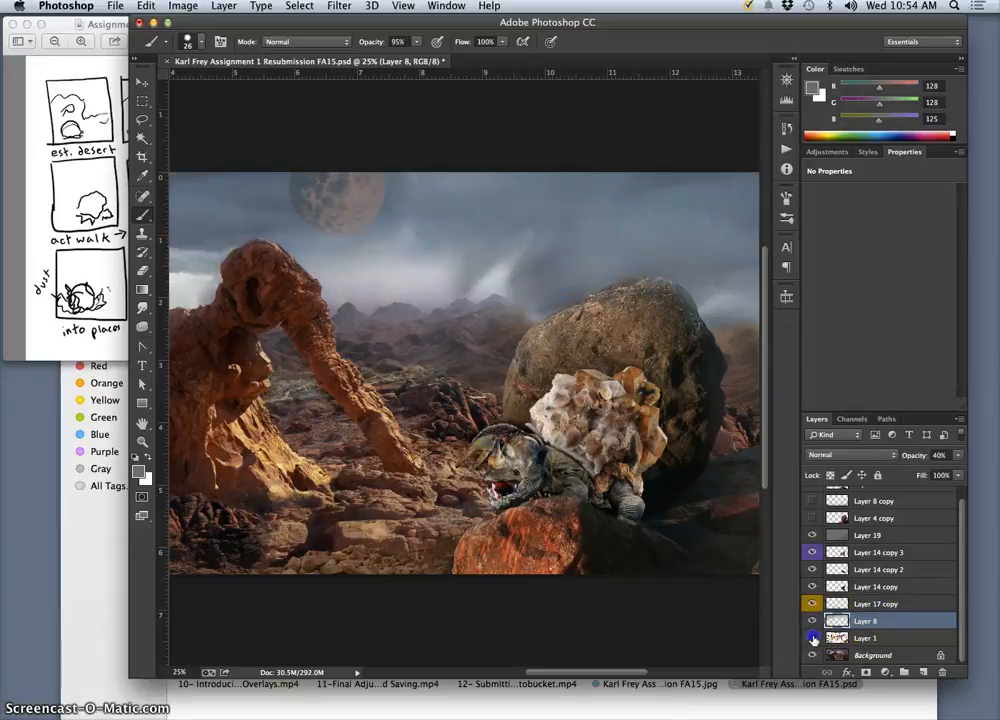
click(813, 638)
click(813, 638)
click(864, 637)
key(BackSpace)
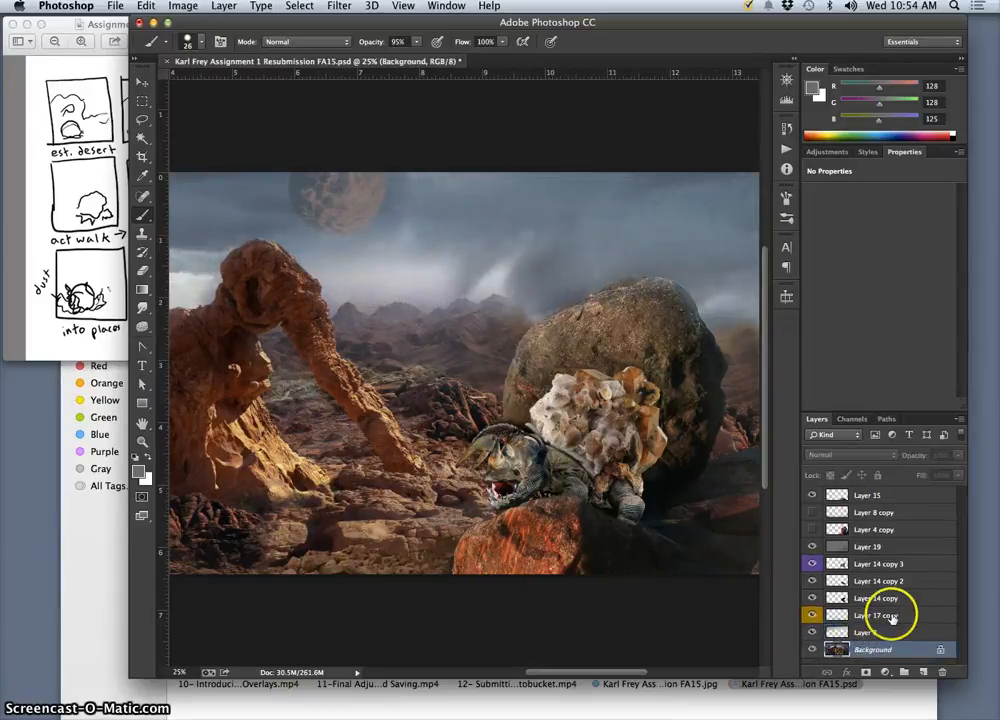
click(813, 530)
click(812, 513)
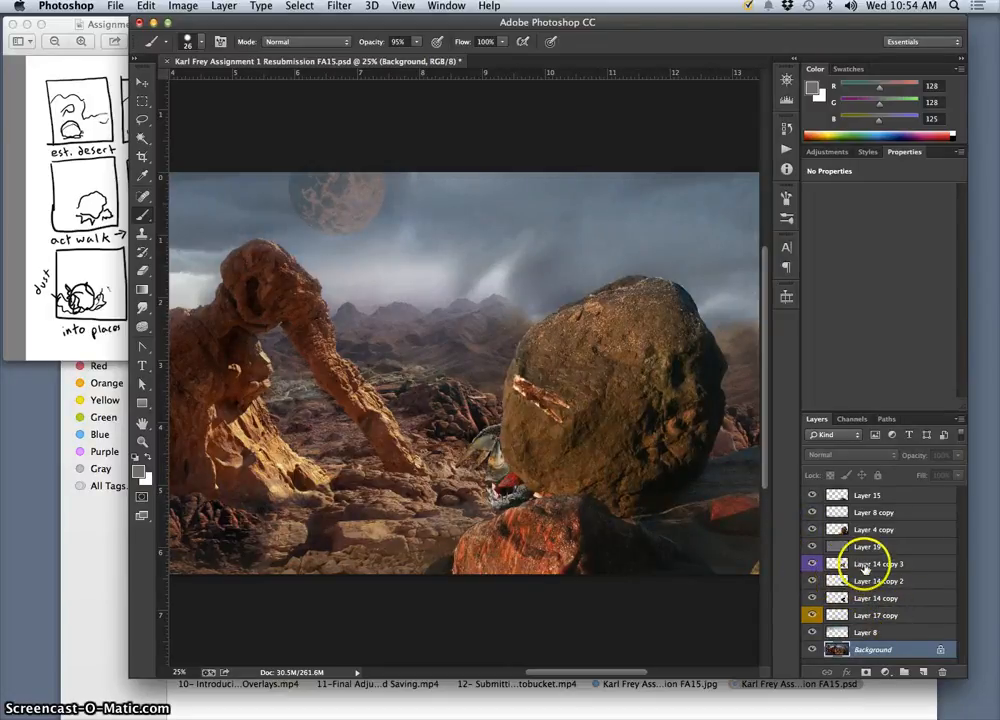
Rename Layer 14 copy 3 as CREATURE.
double_click(865, 568)
key(BackSpace)
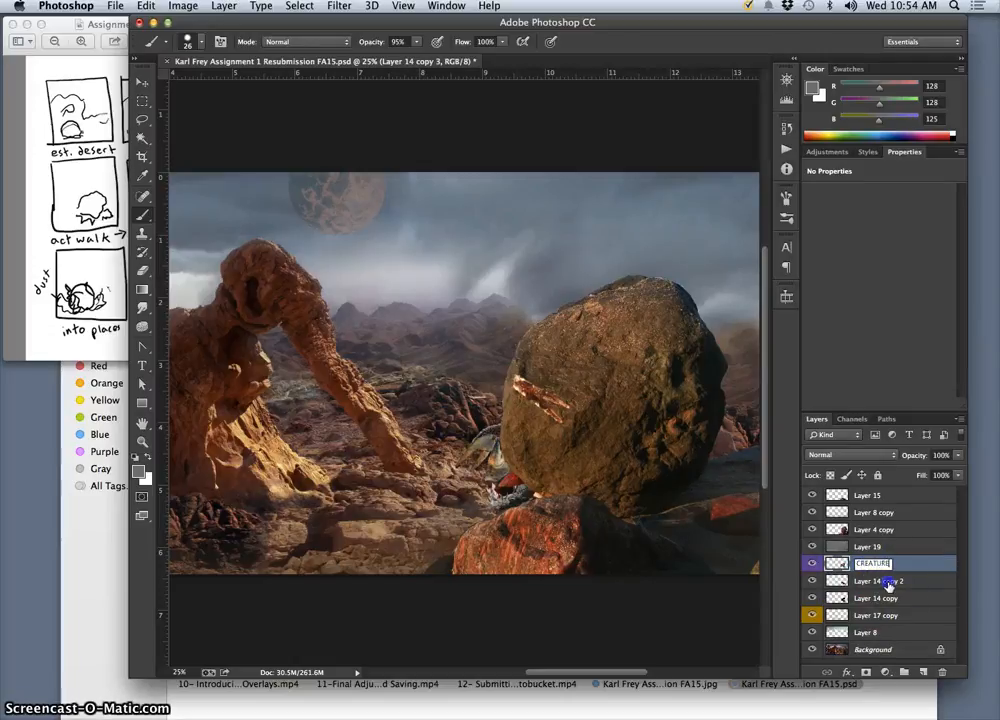
key(Return)
Merge Layer 14 copy 2 and Layer 14 copy into one layer and name it Creat Shadow.
click(873, 582)
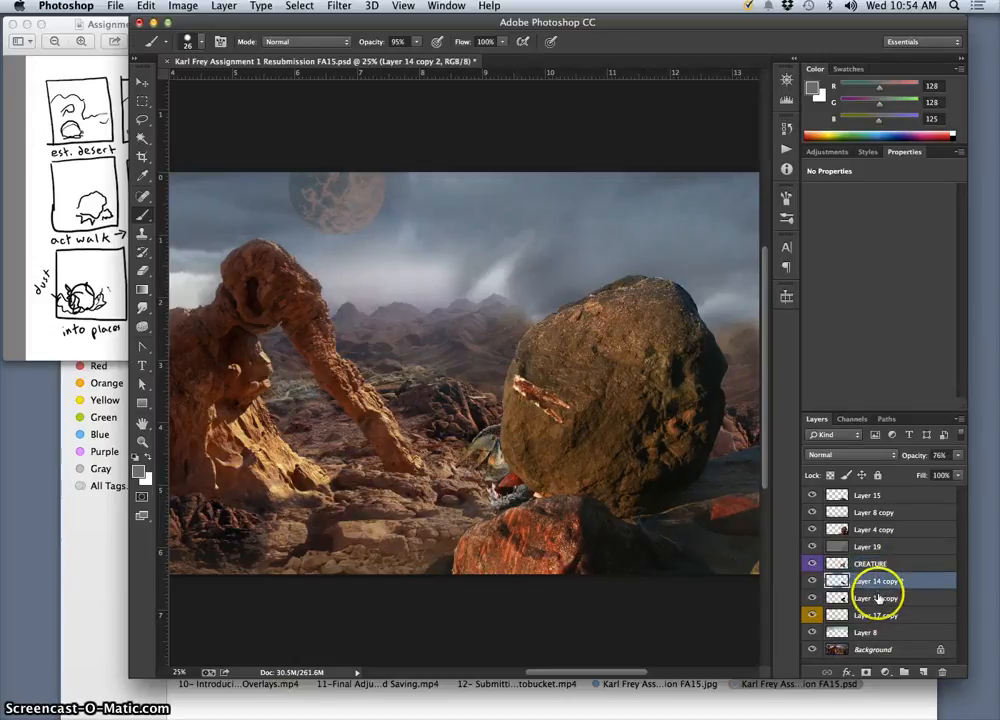
shift+click(878, 598)
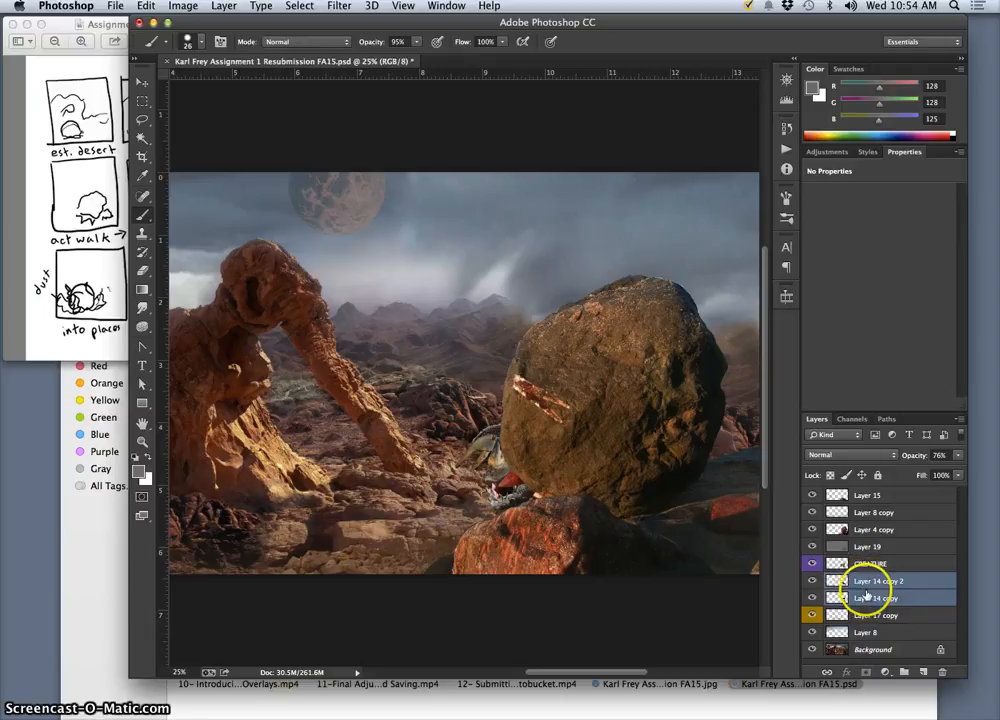
key(super+e)
double_click(866, 581)
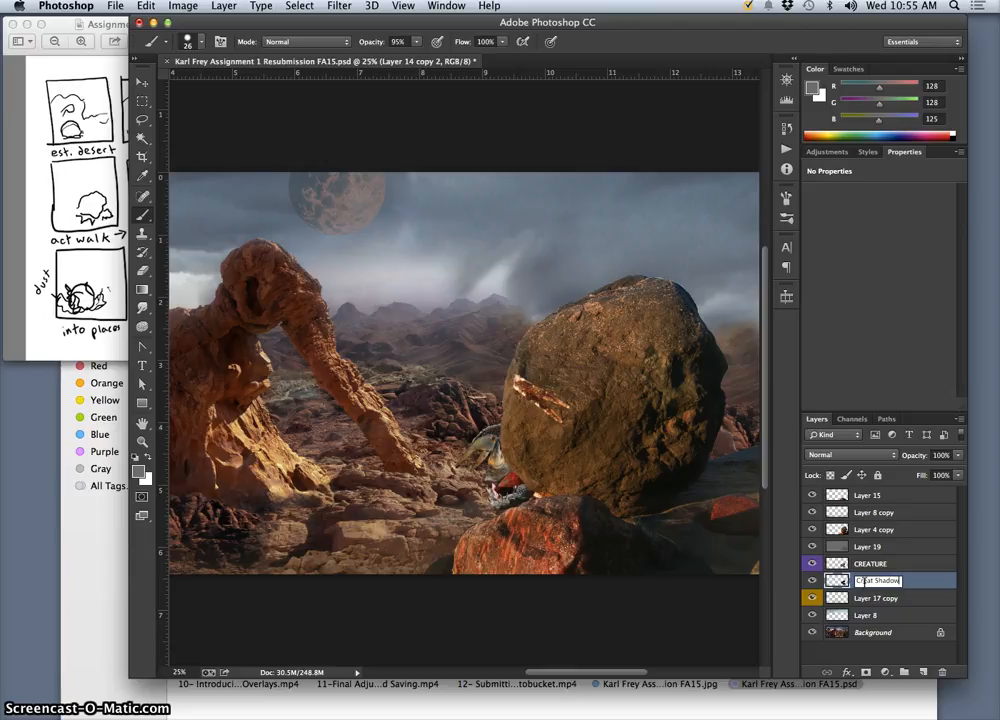
text(Creat Shadow)
click(890, 577)
click(905, 579)
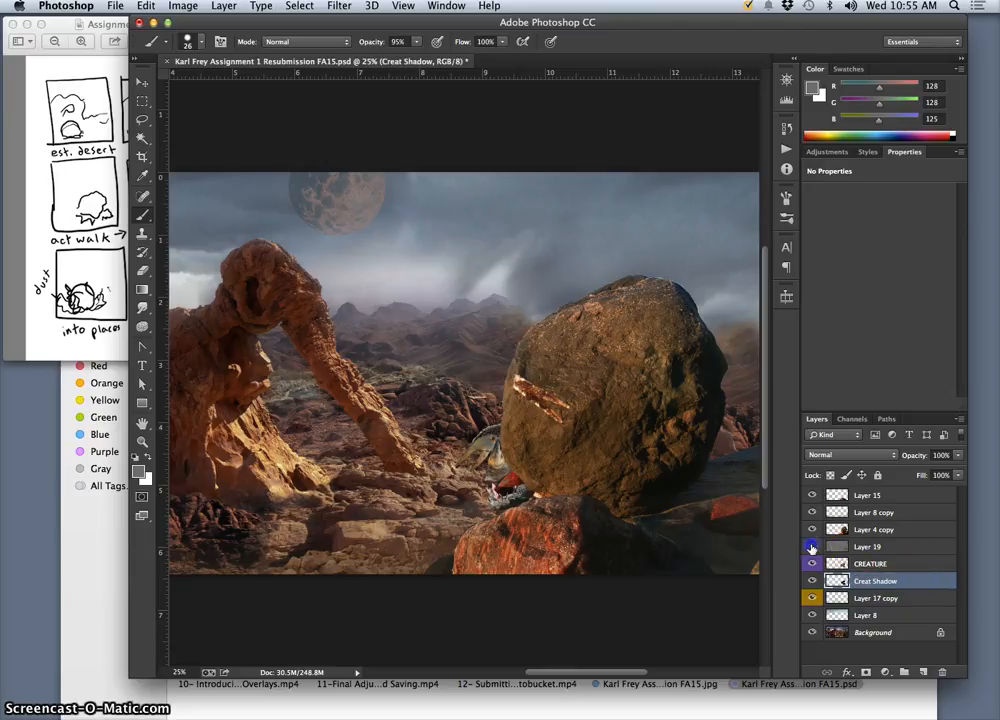
Try to merge Layer 19 with the CREATURE layer, and undo the merge.
click(873, 549)
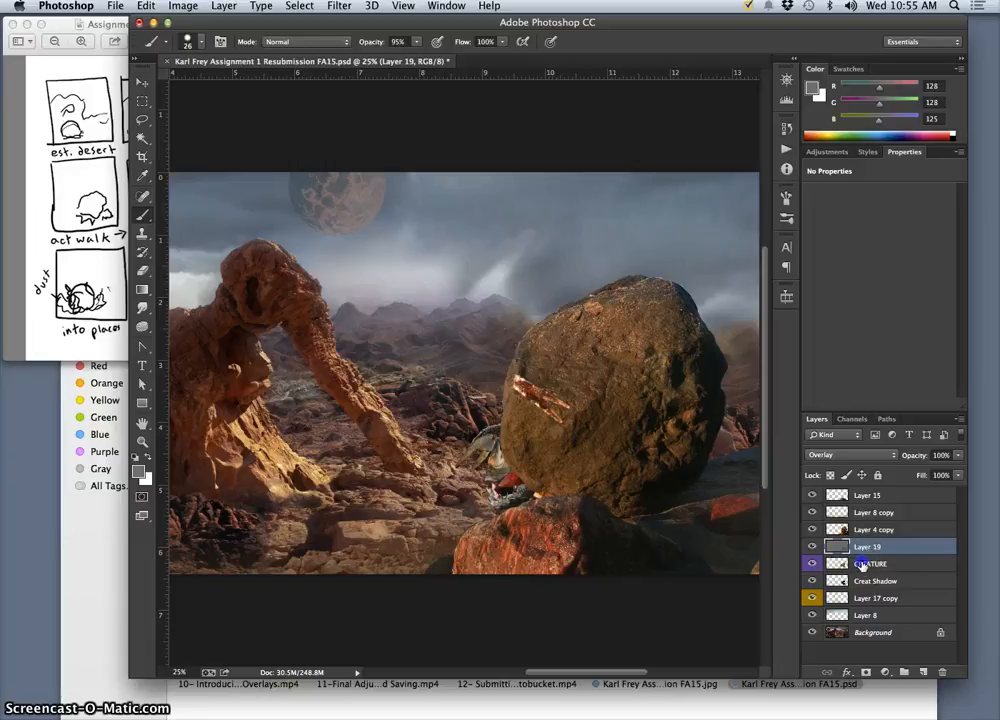
shift+click(862, 564)
key(ctrl+e)
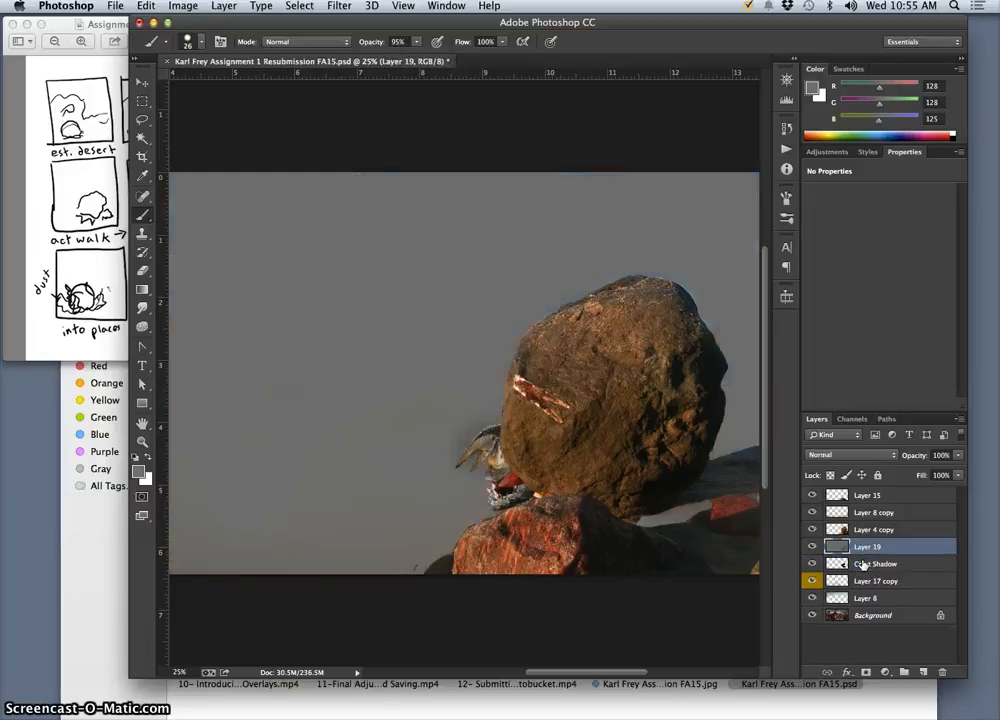
key(ctrl+z)
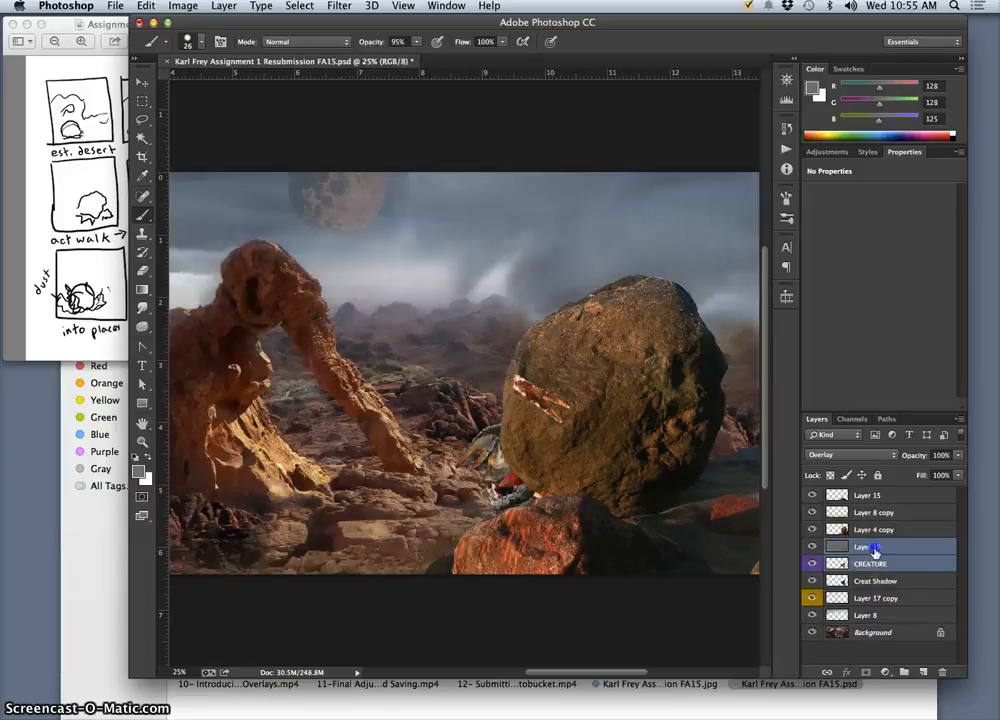
Move Layer 19 to the top of the layer stack and rename it Overlay shadow.
click(870, 547)
drag(870, 547, 867, 493)
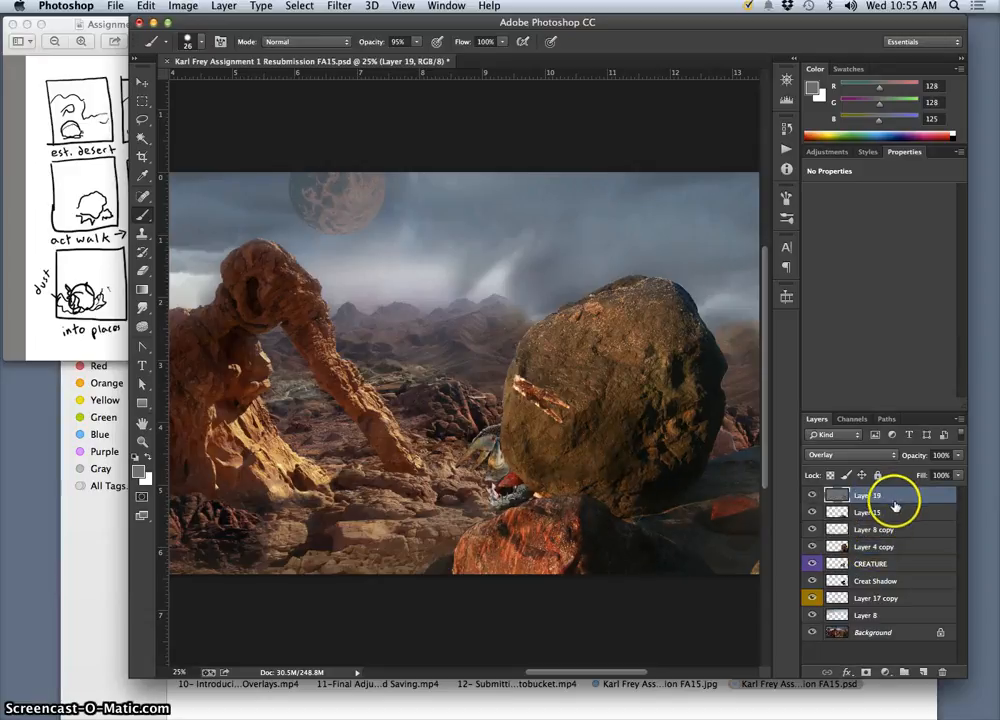
double_click(869, 496)
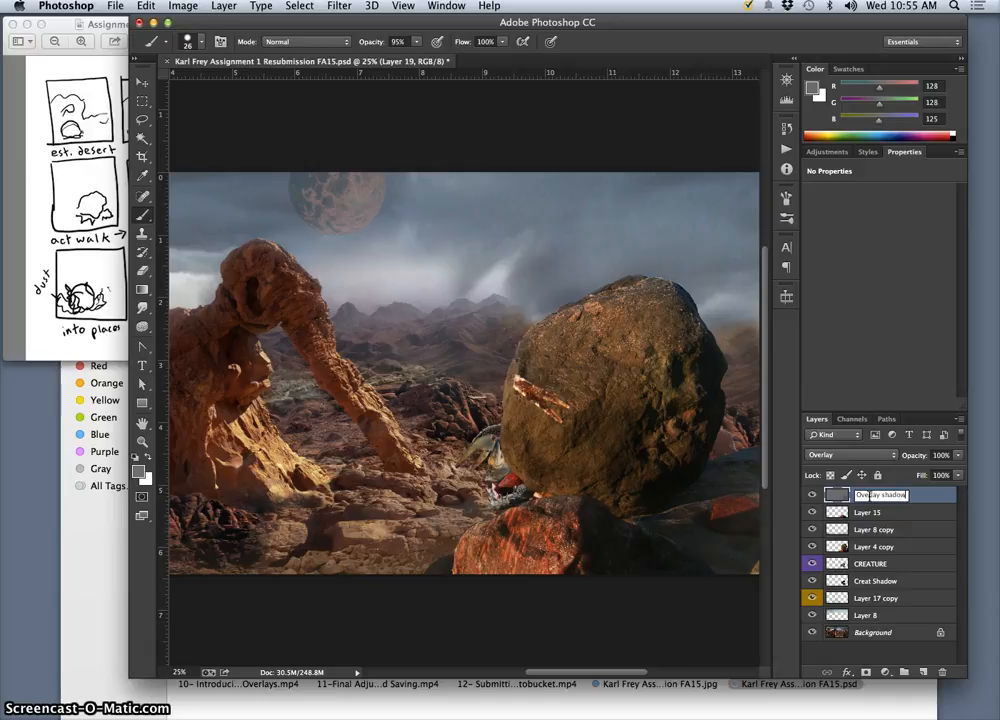
key(Return)
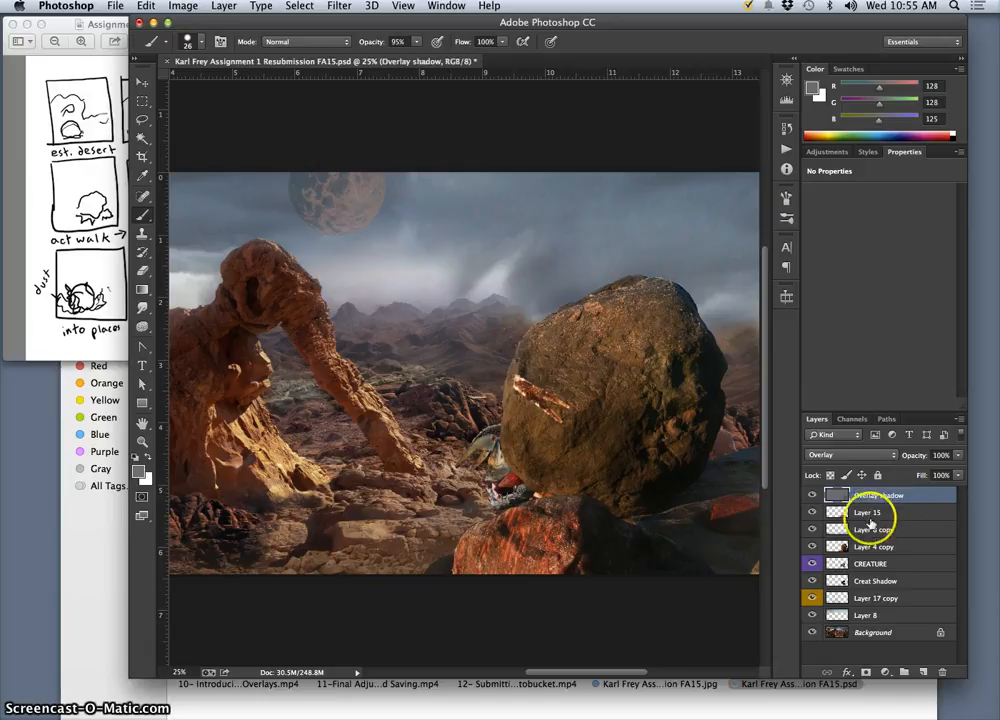
Rename Layer 17 copy as Middle Mist and Layer 8 as Upper CLouds.
click(870, 599)
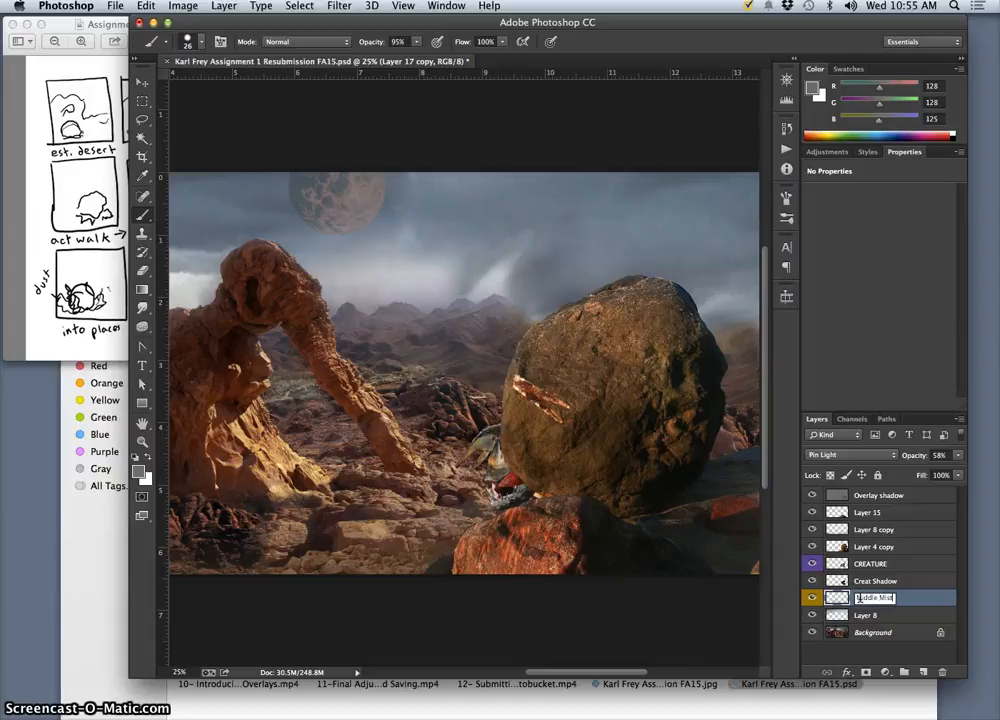
key(Return)
double_click(866, 615)
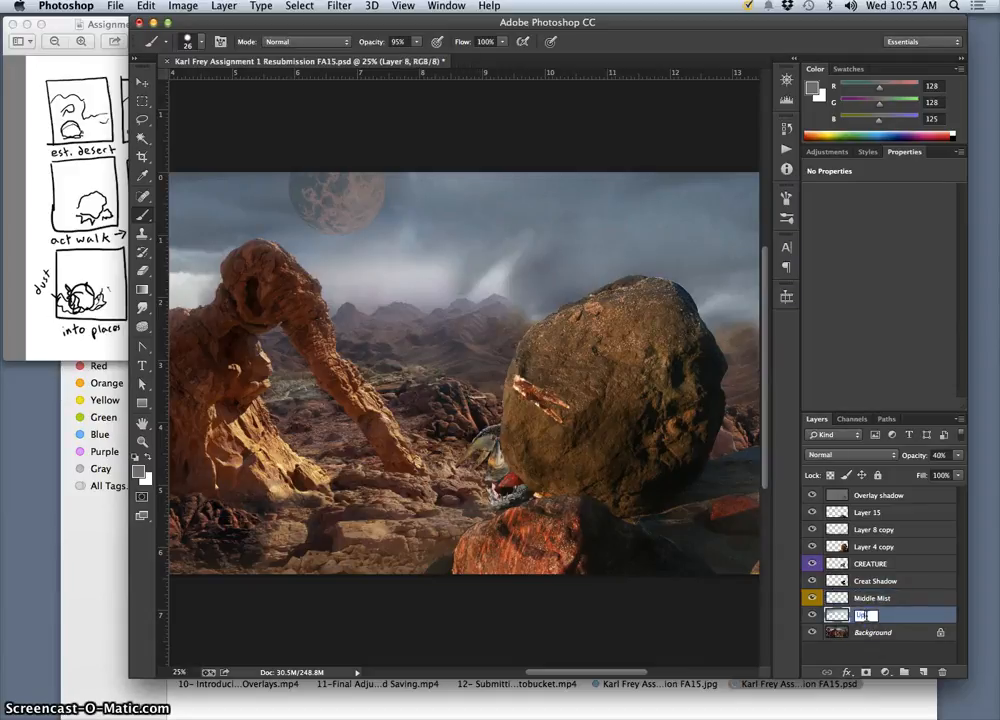
text(Upper CLouds)
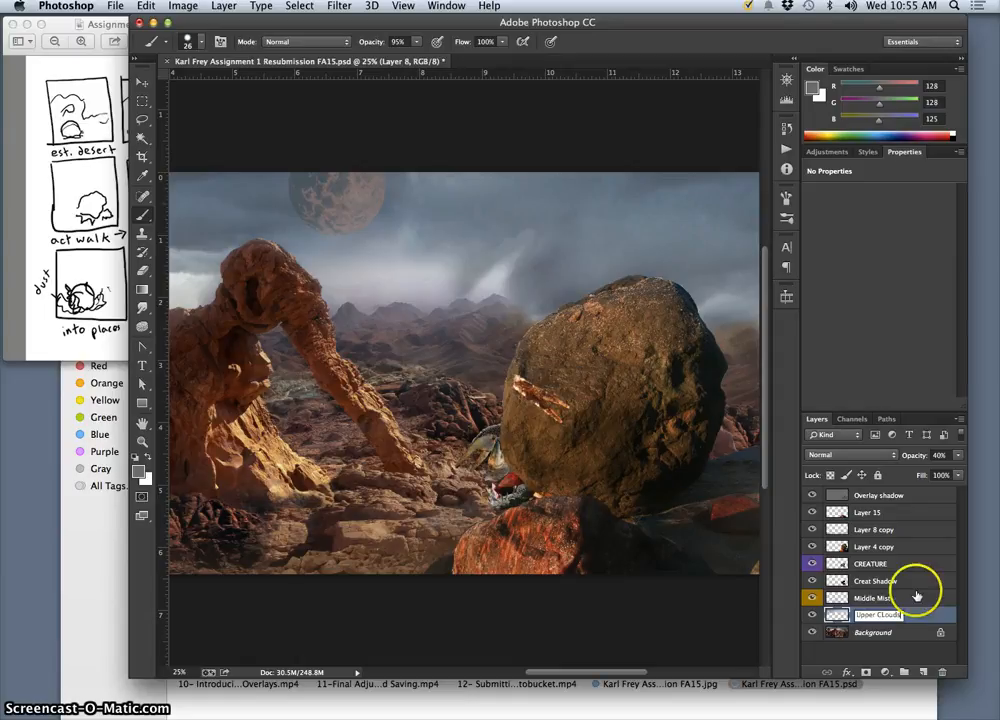
key(Return)
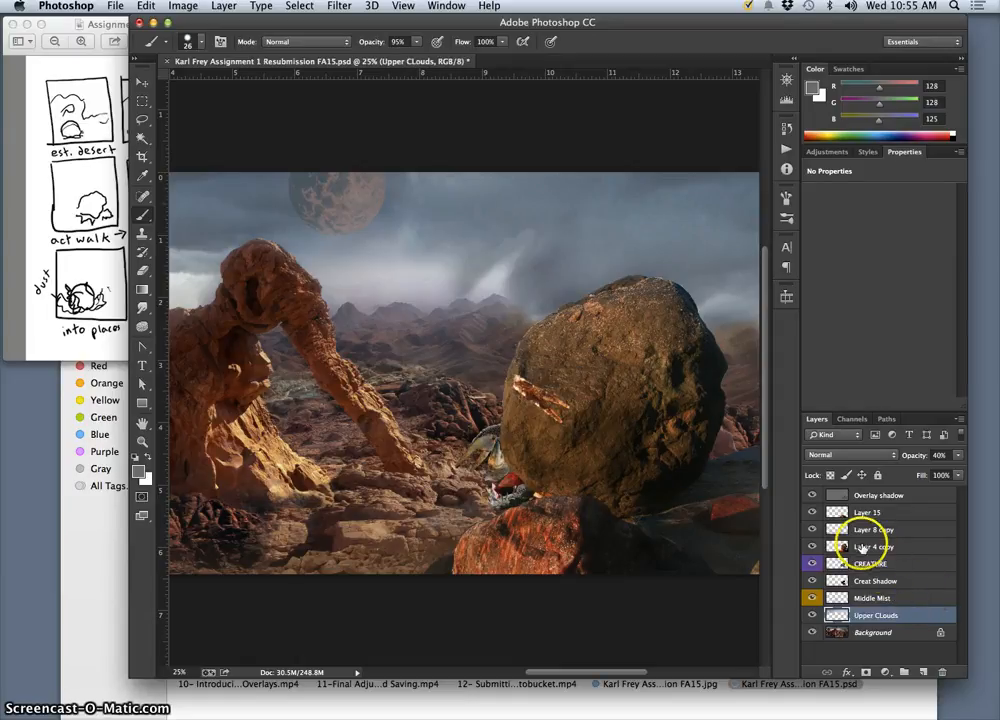
Rename Layer 4 copy as Big Rock and check its content by switching its visibility, leaving it shown.
double_click(866, 547)
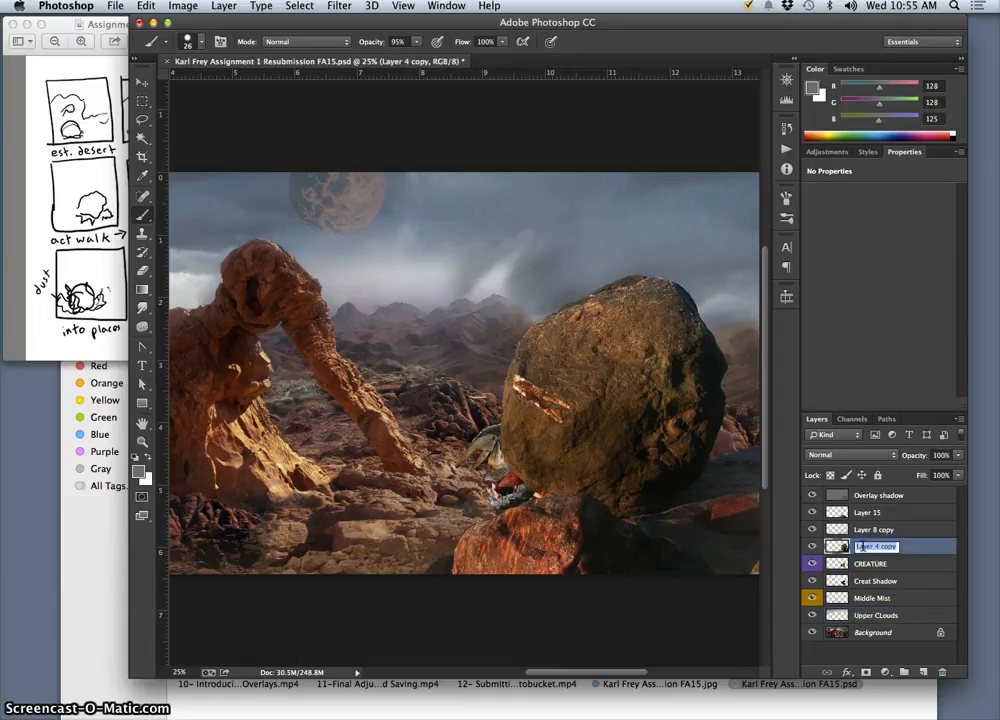
text(d R)
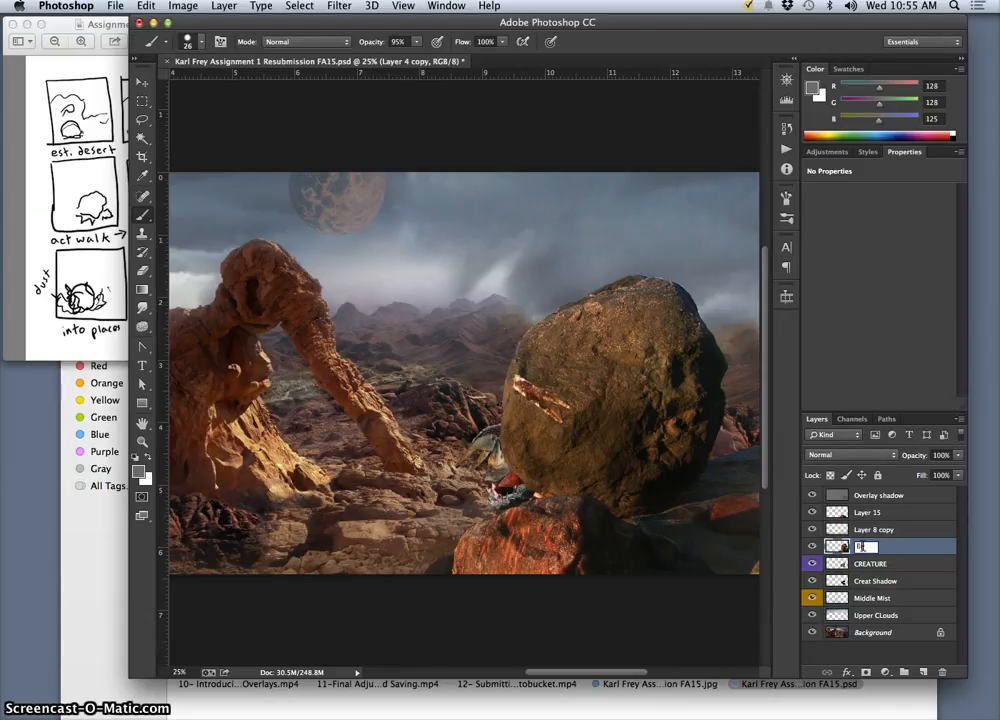
text(oc)
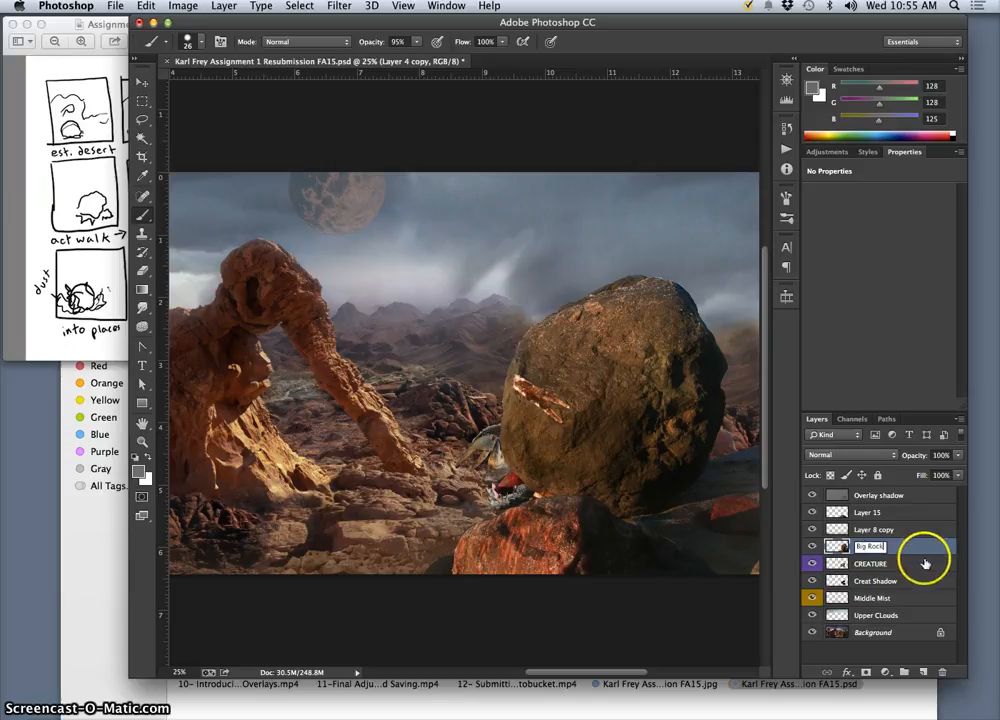
text(k)
click(812, 547)
click(812, 547)
click(812, 547)
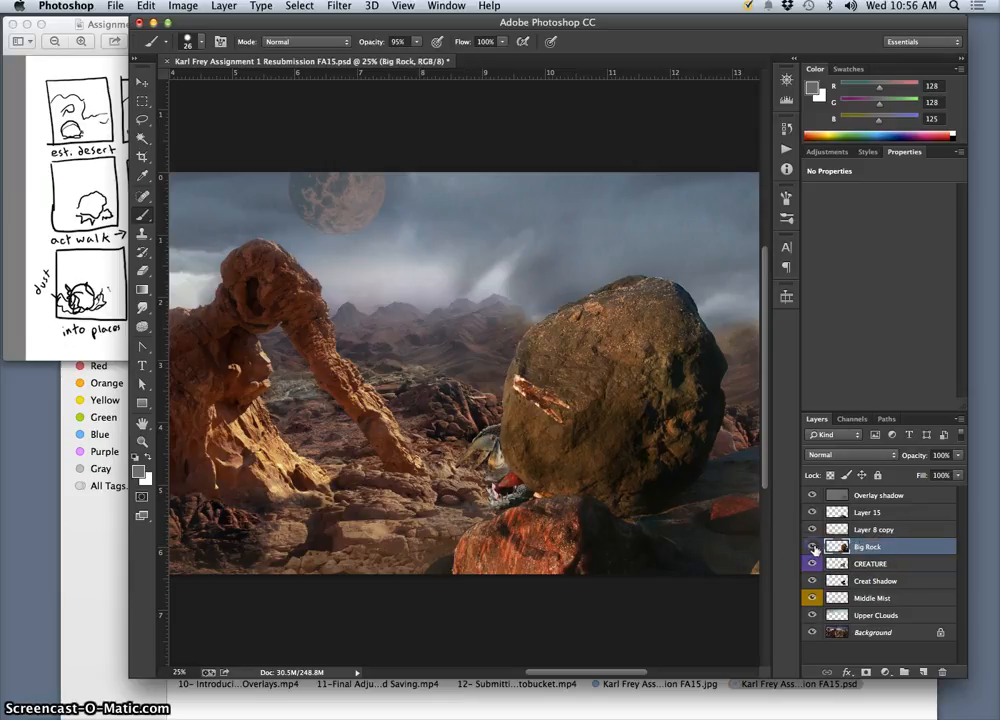
click(812, 547)
click(812, 547)
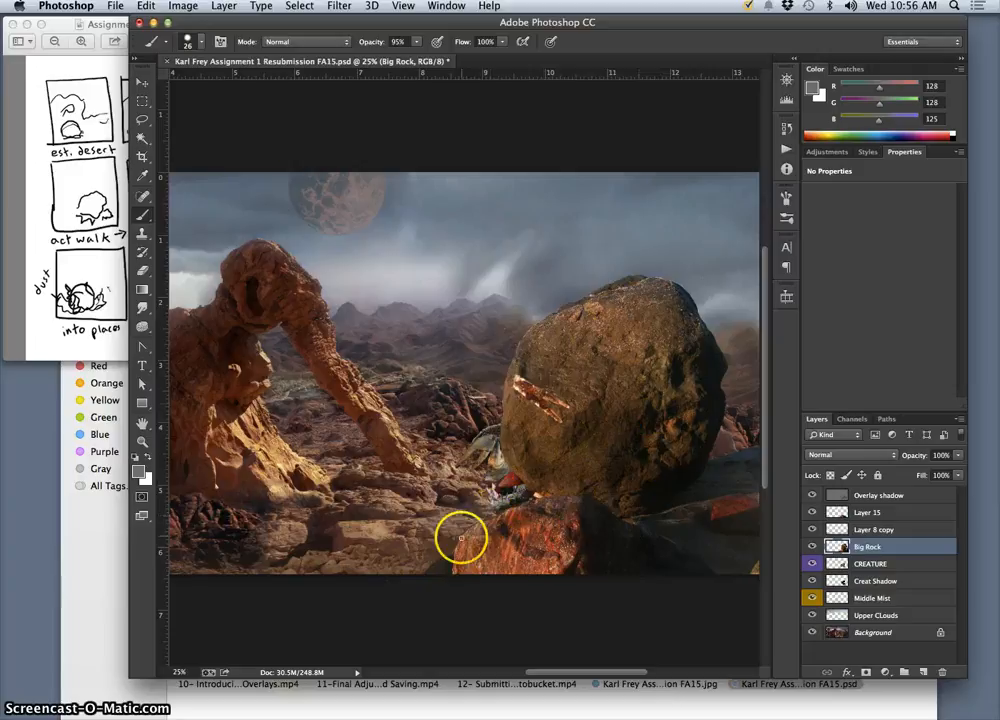
Lasso and delete the red rock and ground beneath the boulder on Big Rock, with all other layers hidden.
click(142, 119)
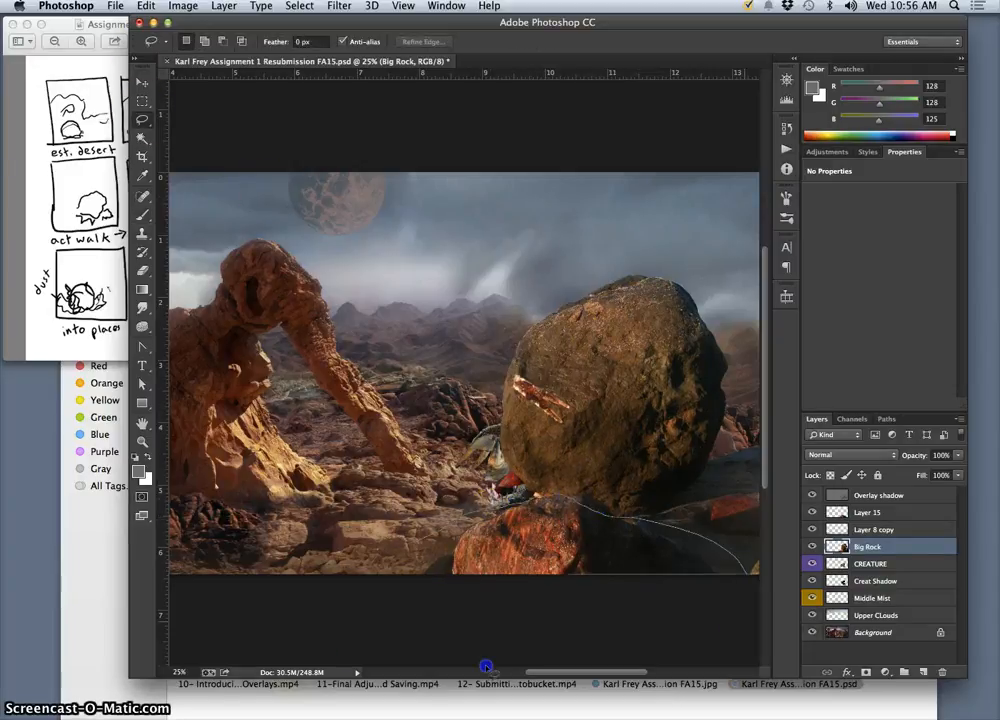
drag(362, 555, 345, 575)
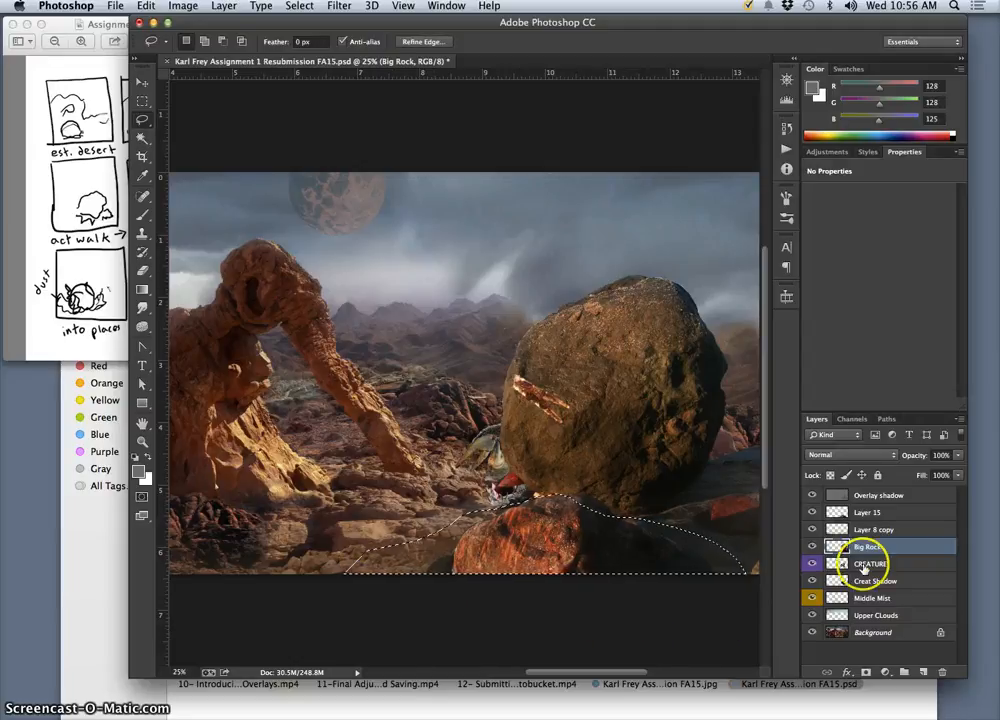
click(812, 512)
click(812, 496)
click(812, 530)
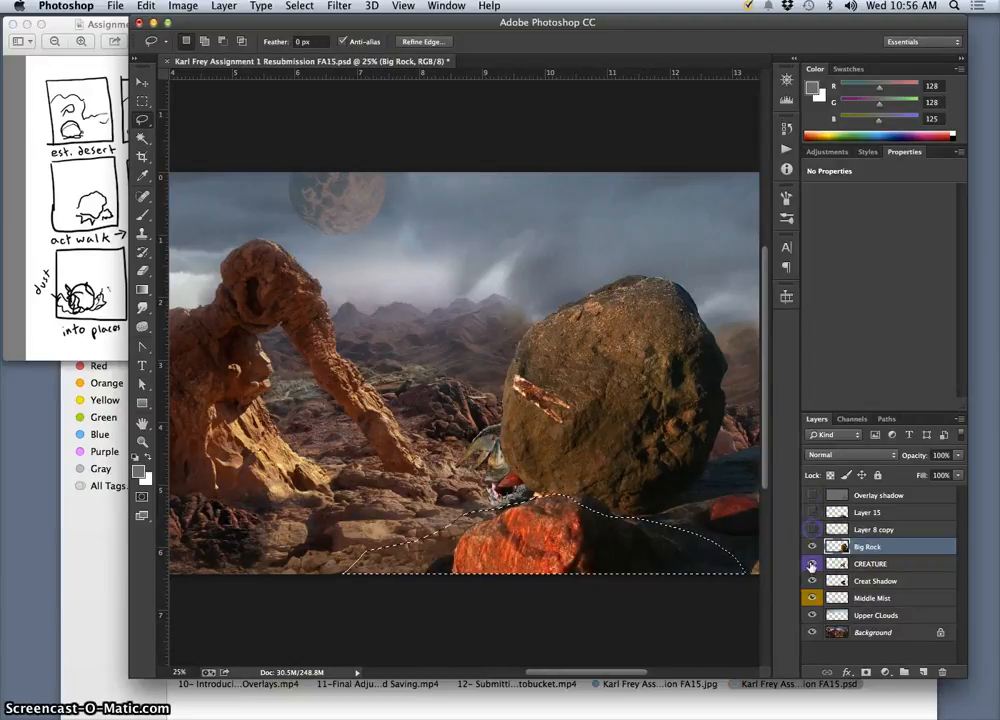
click(812, 564)
click(811, 582)
click(812, 598)
click(812, 615)
click(812, 632)
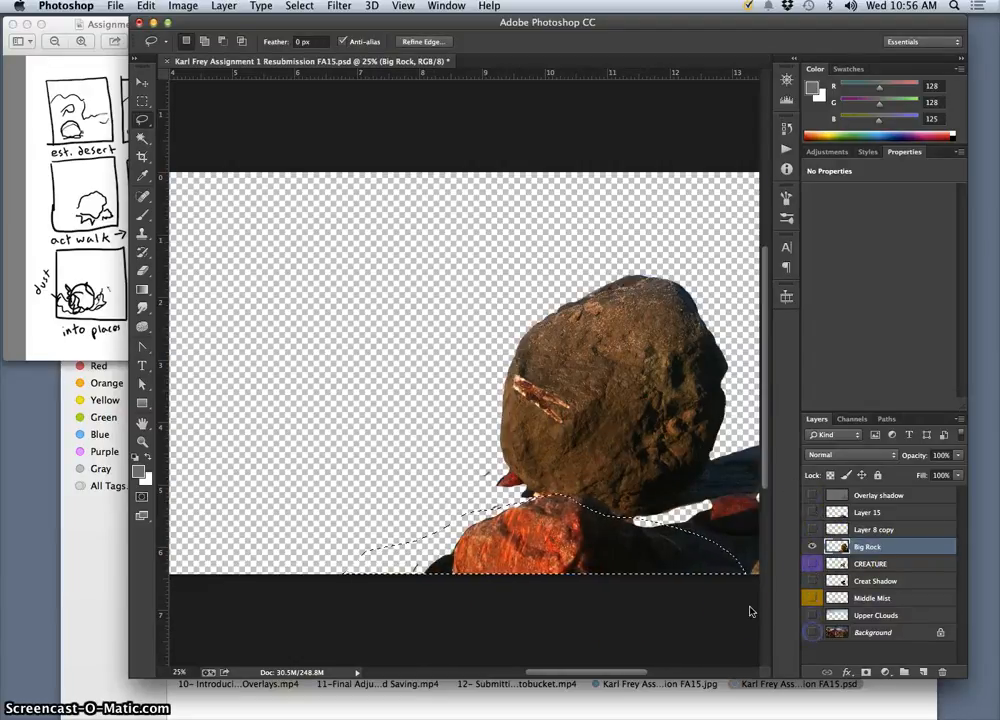
key(Delete)
key(super+d)
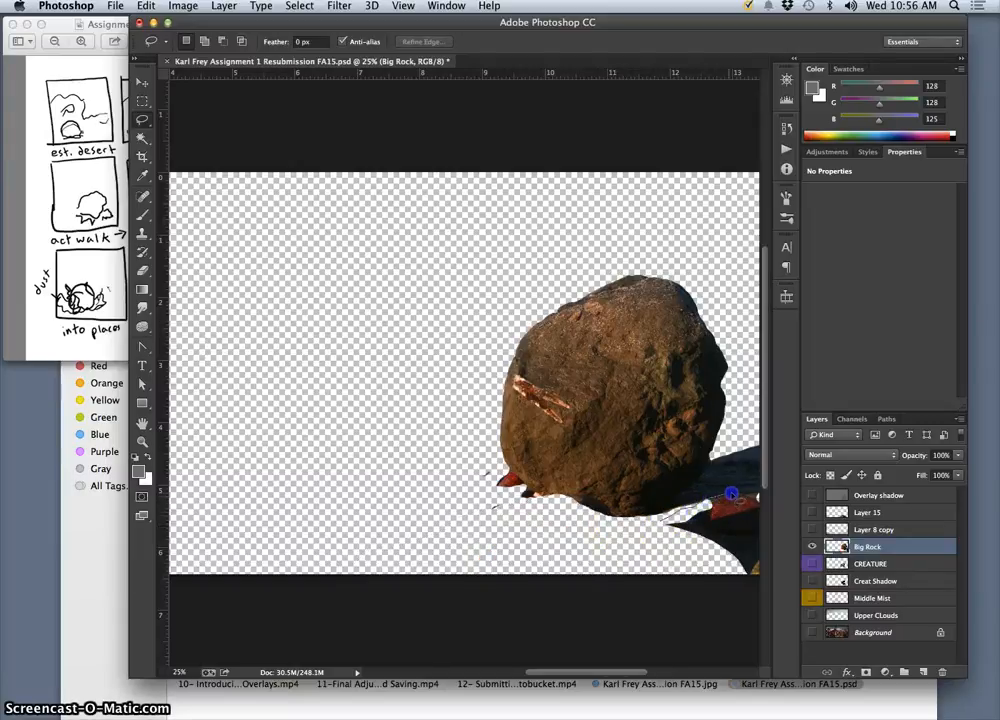
Lasso and delete the leftover ground, red fragments and cast shadow around the boulder's base, leaving only the boulder on Big Rock.
key(Delete)
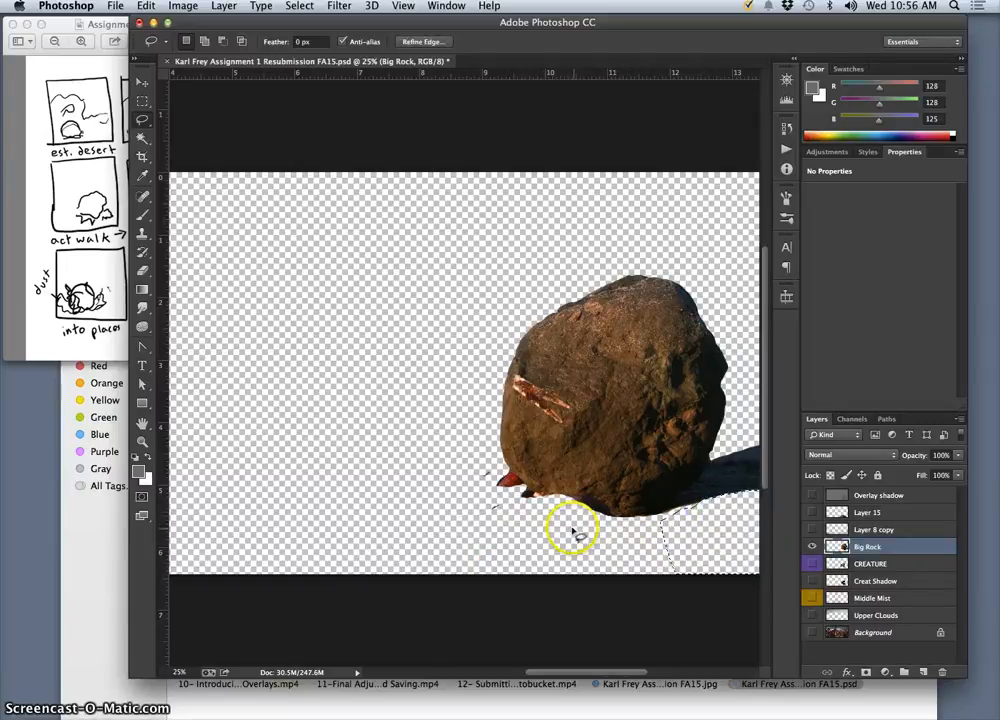
drag(553, 493, 553, 493)
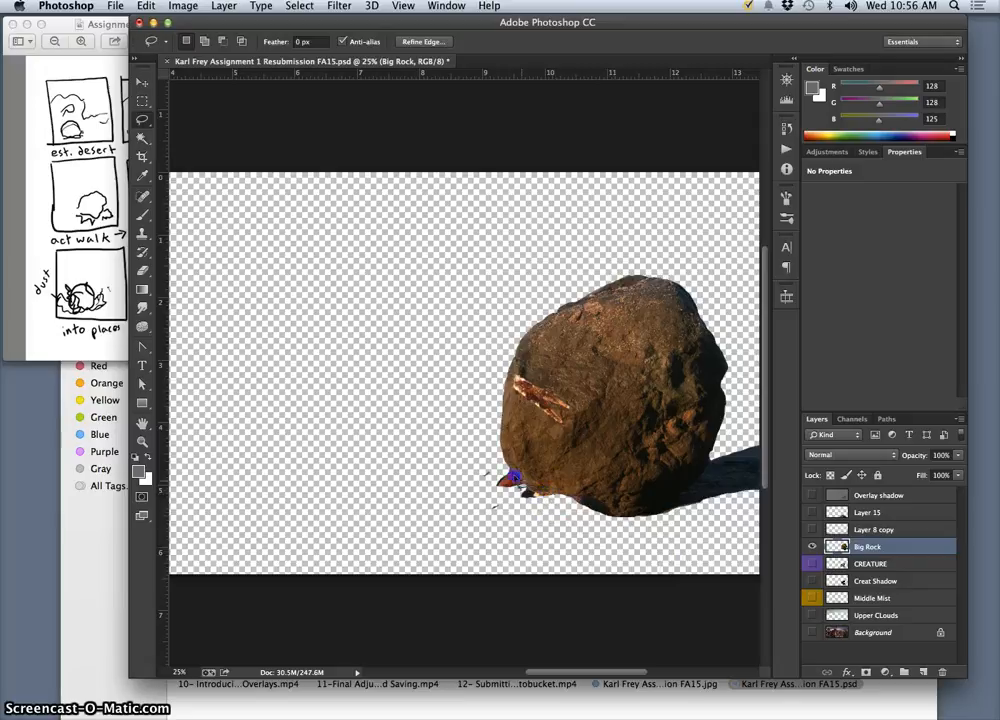
drag(566, 551, 573, 553)
key(Delete)
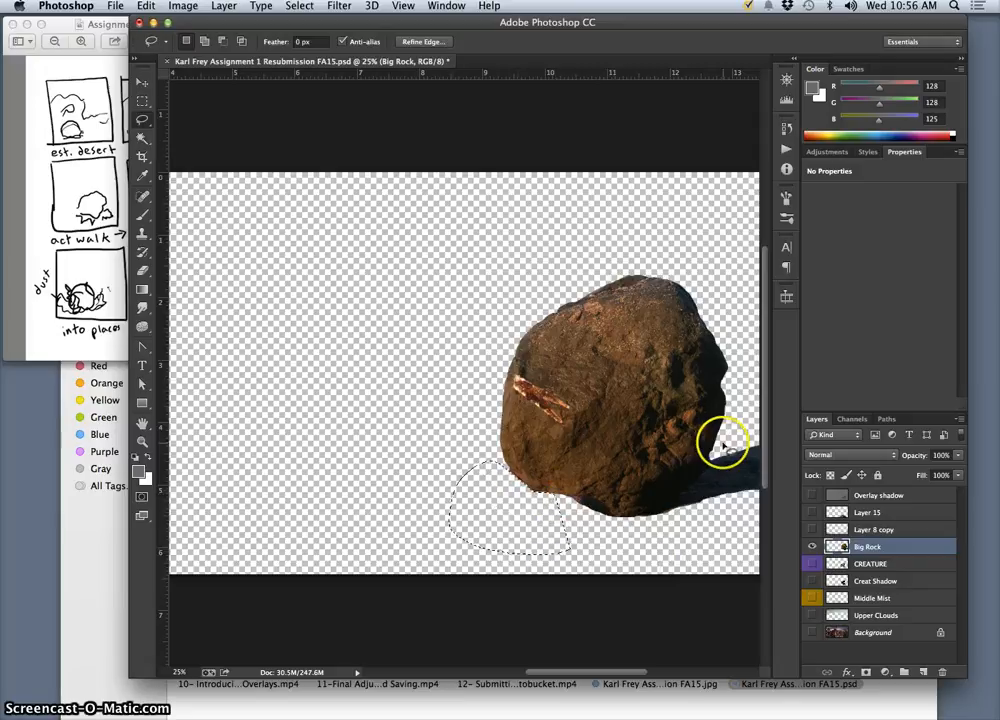
drag(722, 444, 693, 487)
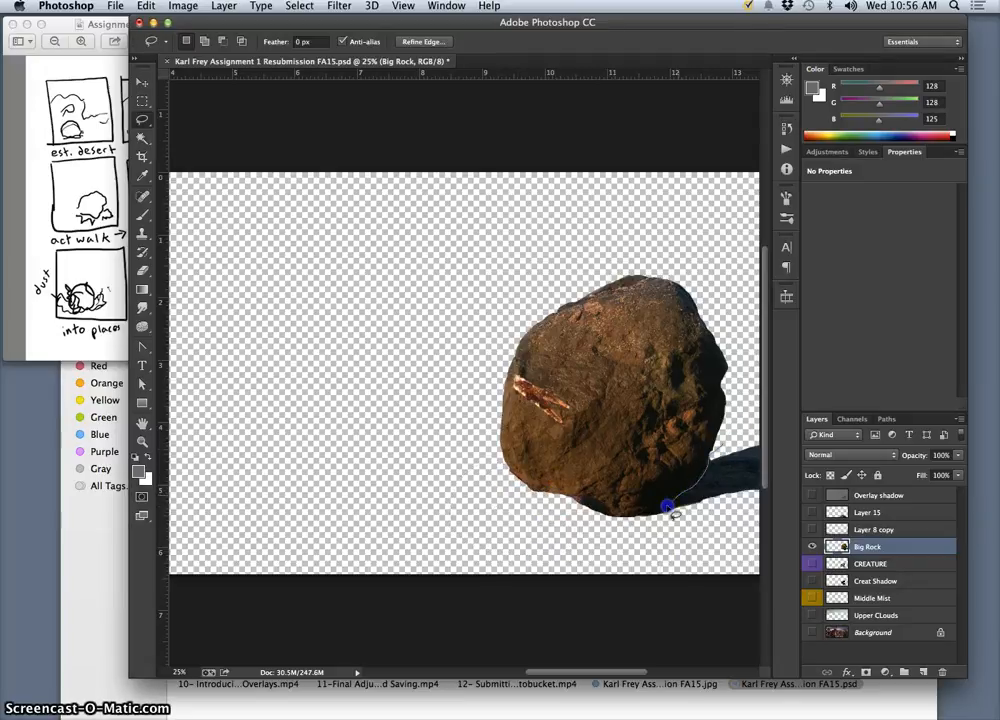
drag(752, 408, 745, 442)
key(Delete)
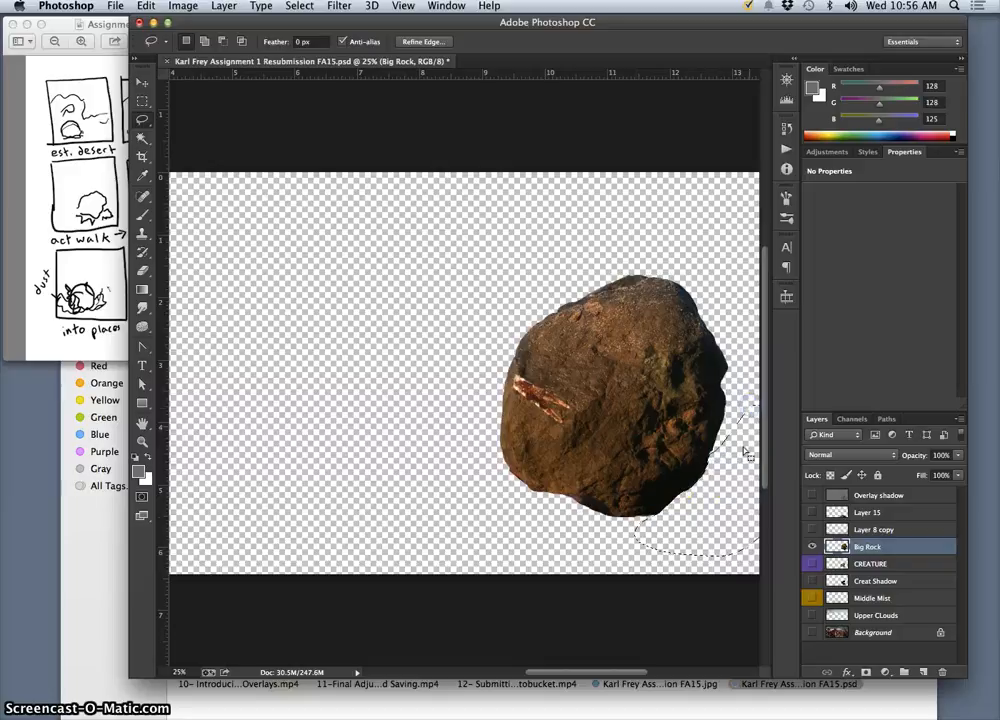
click(576, 547)
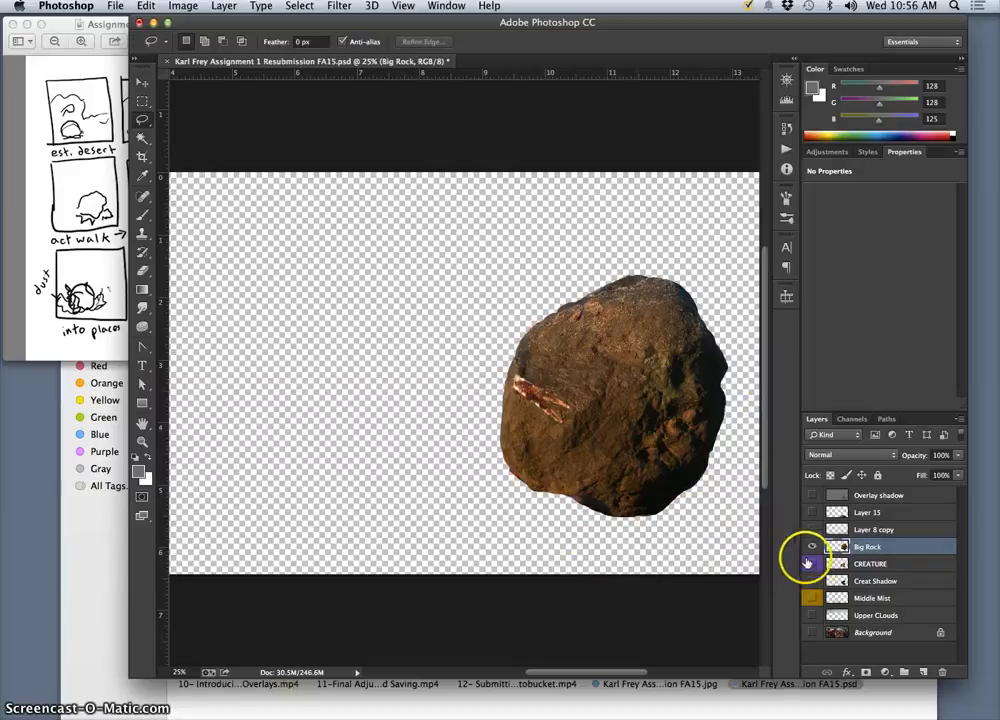
Show the Overlay shadow layer and Layer 15 again, keeping Layer 8 copy hidden.
drag(811, 495, 812, 530)
click(811, 531)
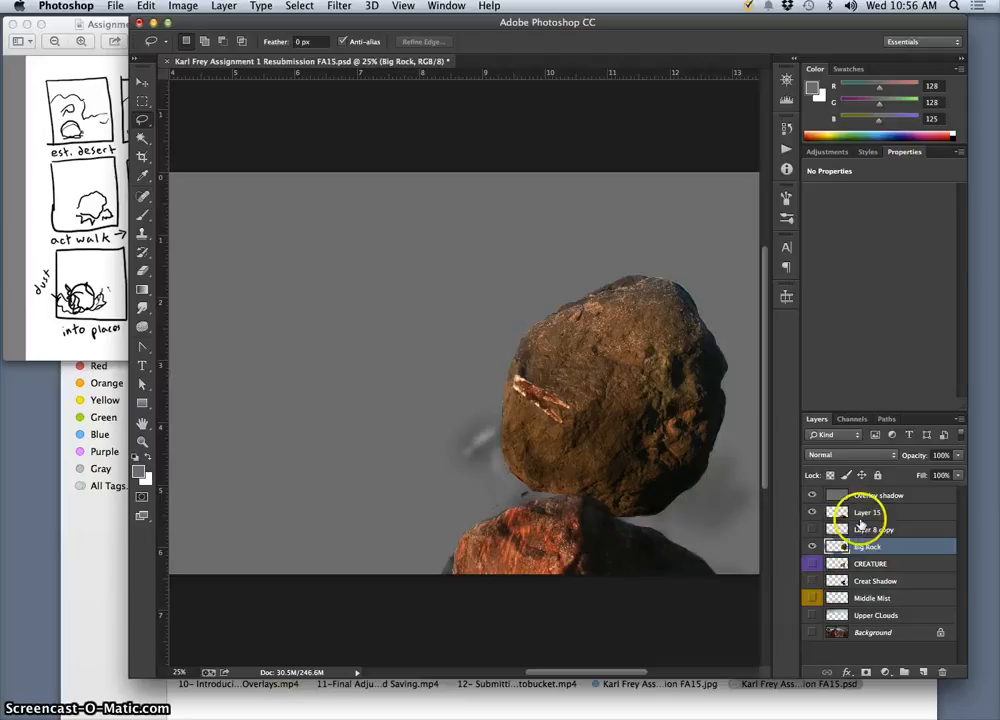
Lasso and delete the leftover fragments around the boulder's base on Layer 15, and check the layer by switching its visibility.
click(870, 512)
drag(561, 490, 535, 496)
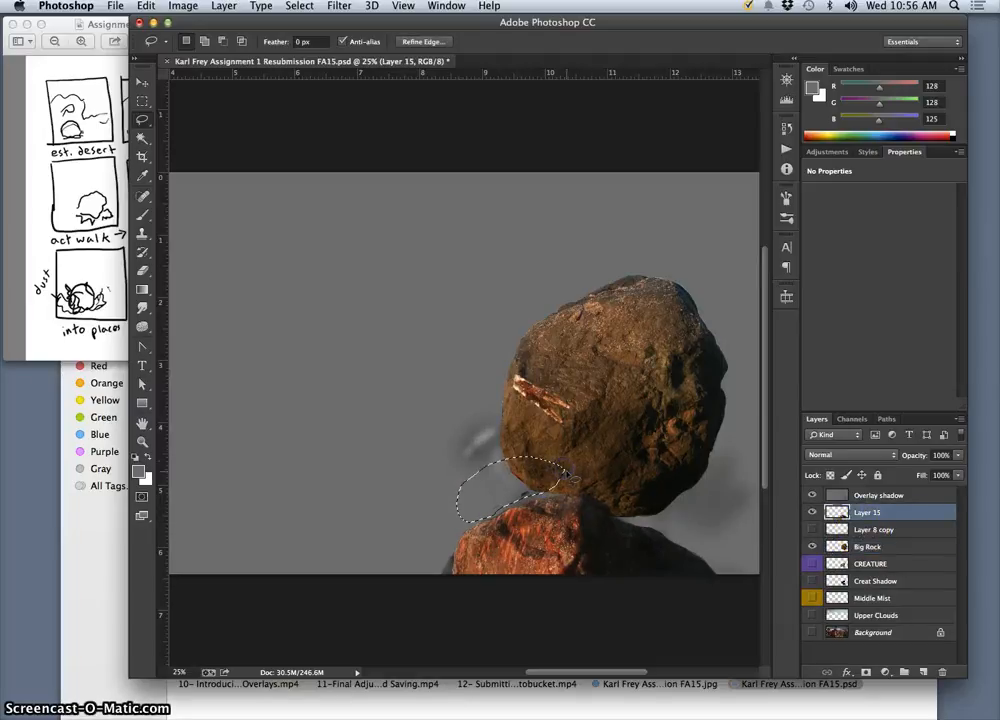
click(598, 473)
drag(567, 489, 569, 493)
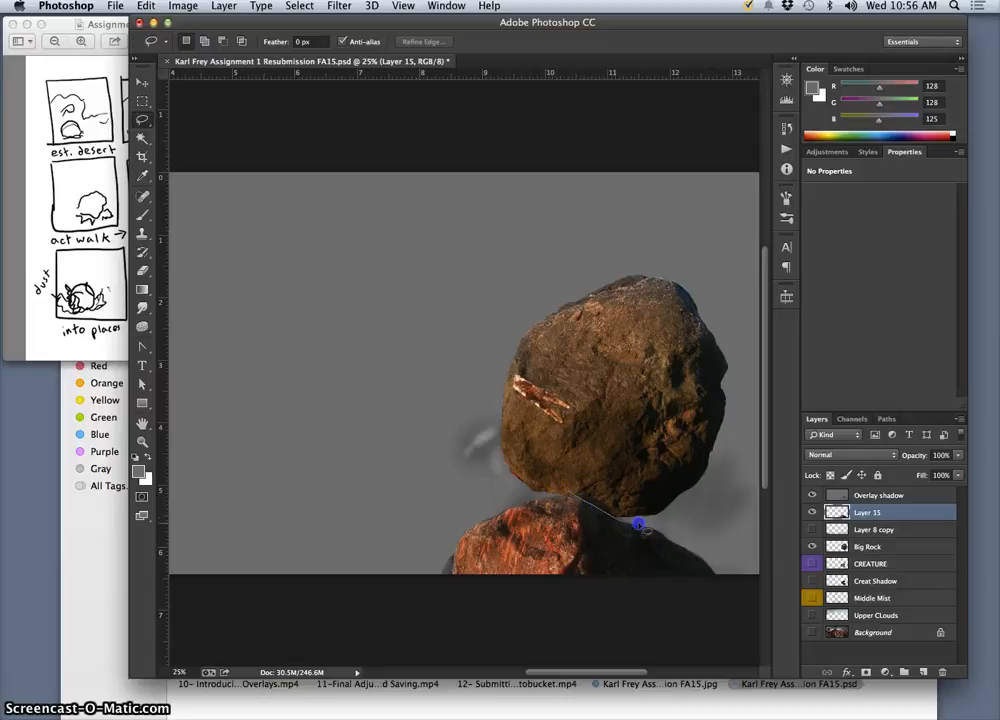
drag(635, 481, 616, 473)
click(664, 480)
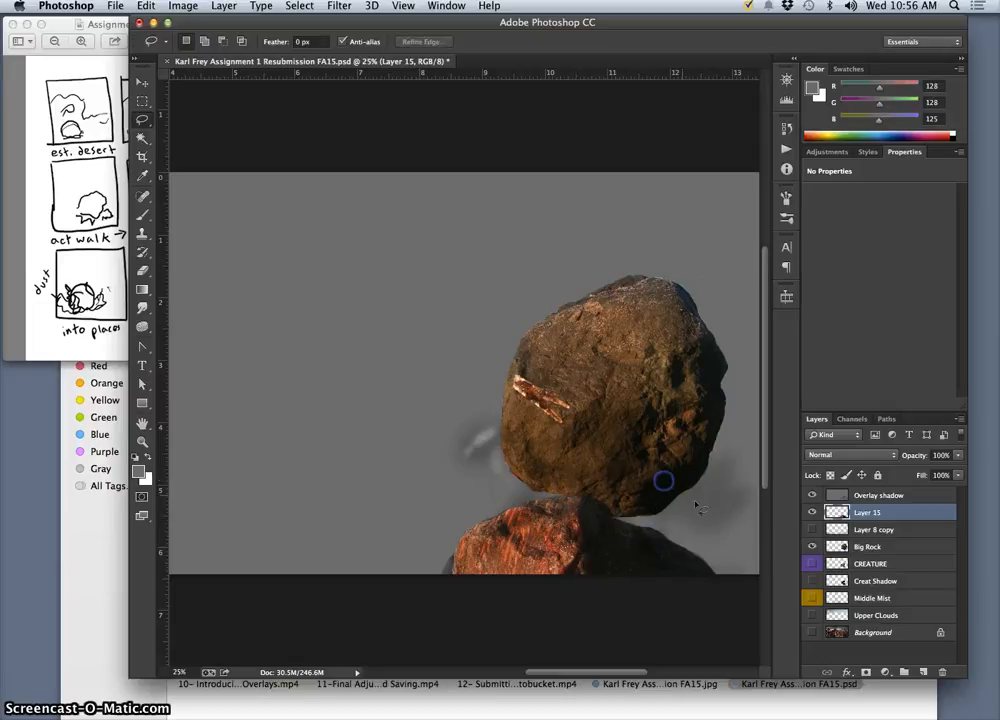
click(812, 513)
click(812, 513)
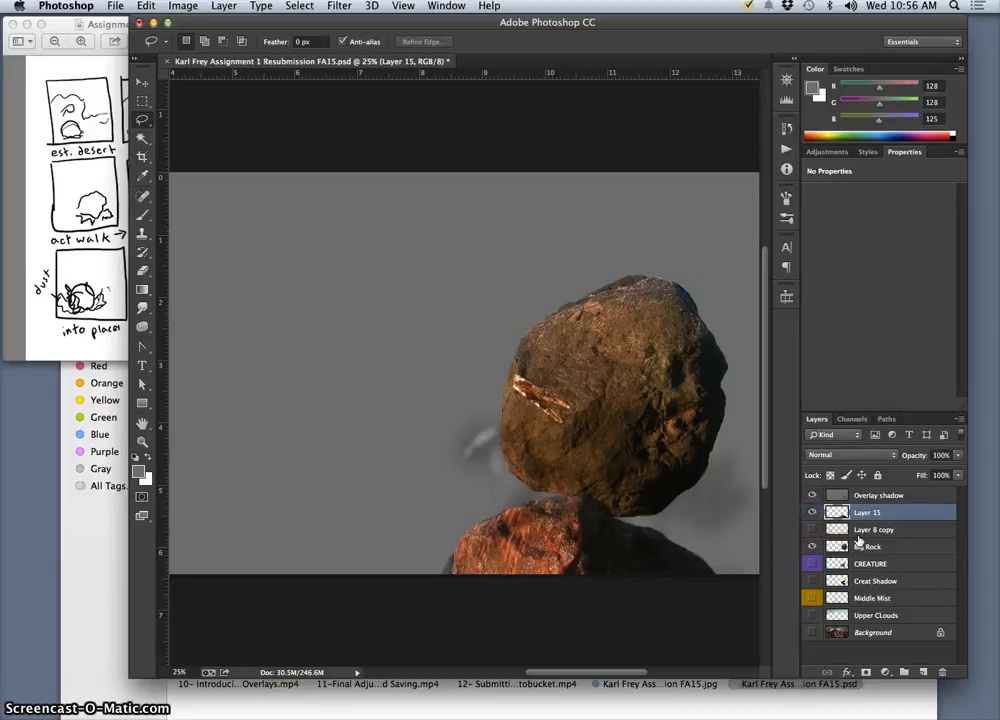
Show Layer 8 copy and rename it as Foreground Dust.
click(812, 531)
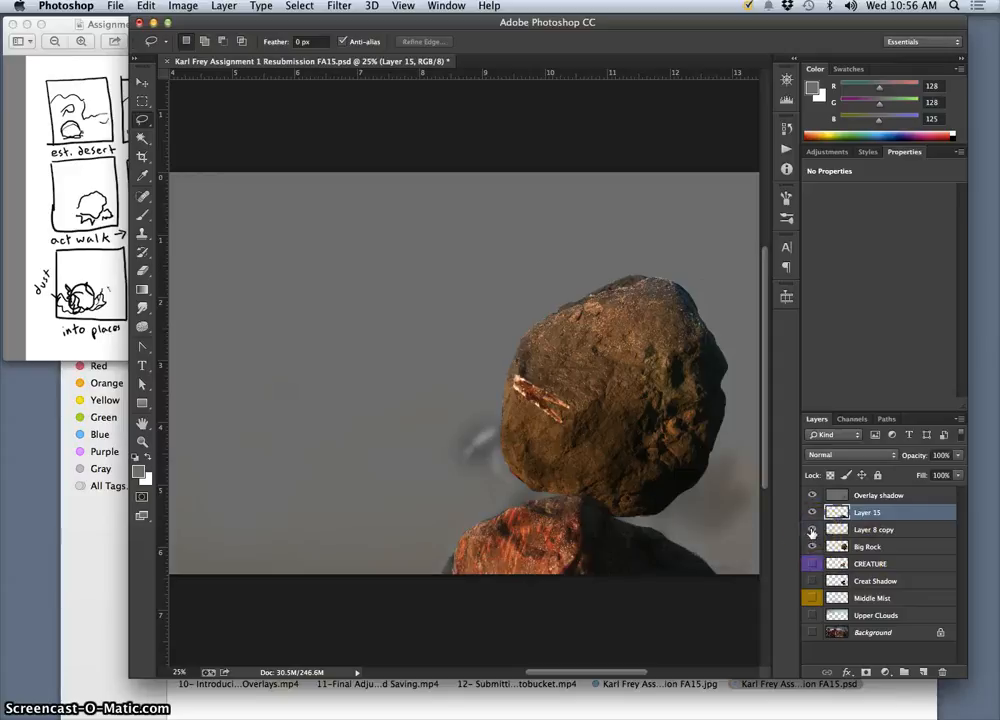
double_click(862, 530)
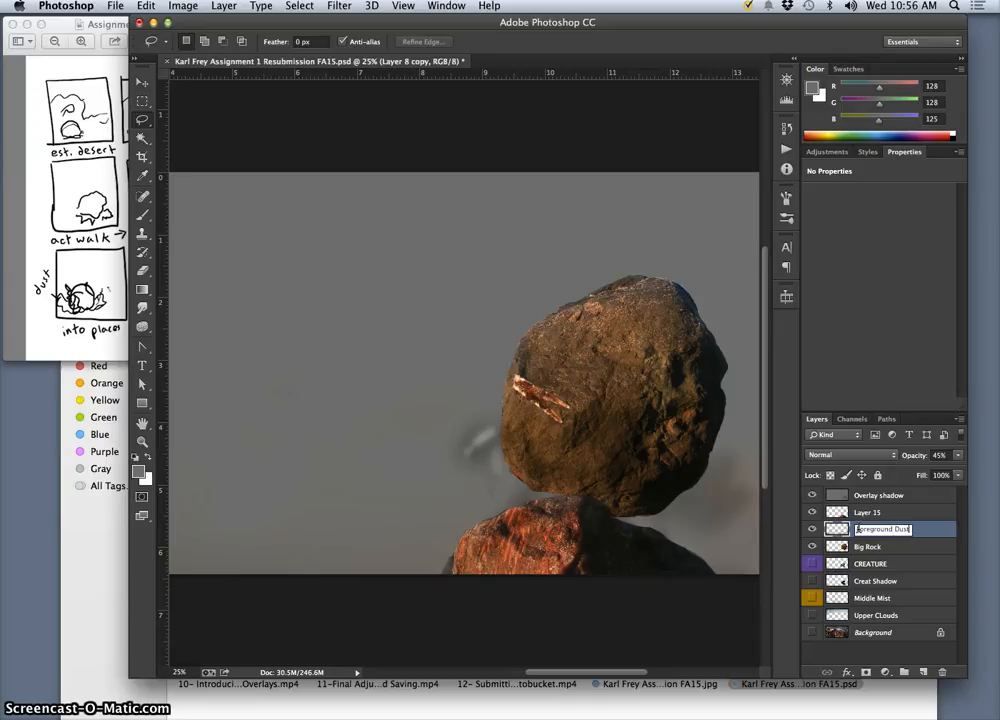
key(Return)
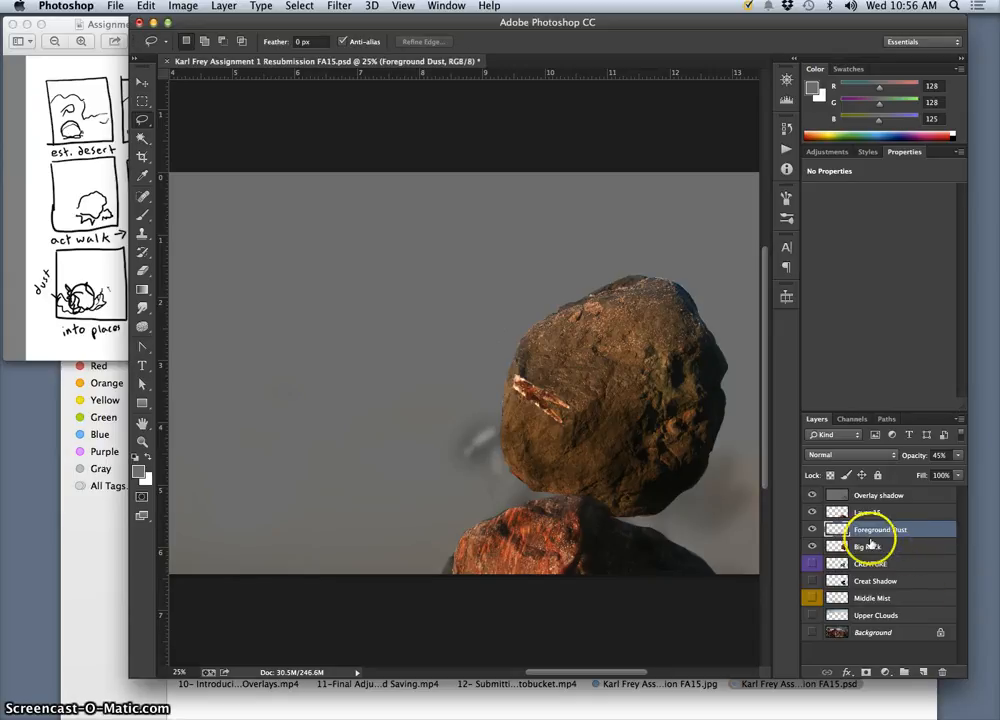
Show the CREATURE and Creat Shadow layers and move CREATURE one level up, above Big Rock.
click(812, 568)
click(814, 580)
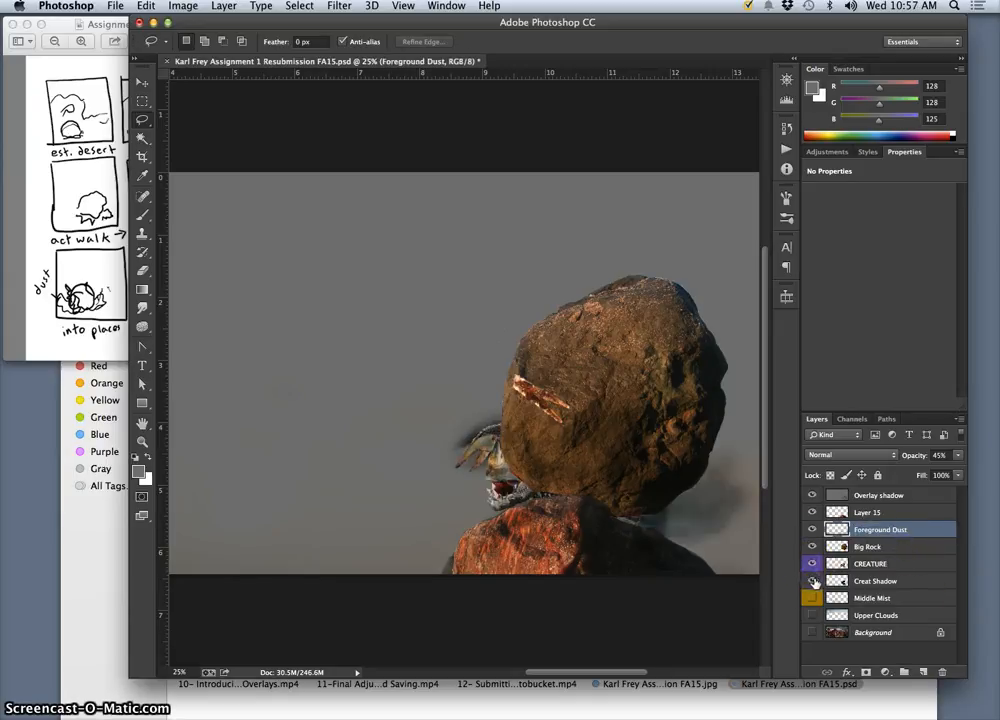
click(870, 565)
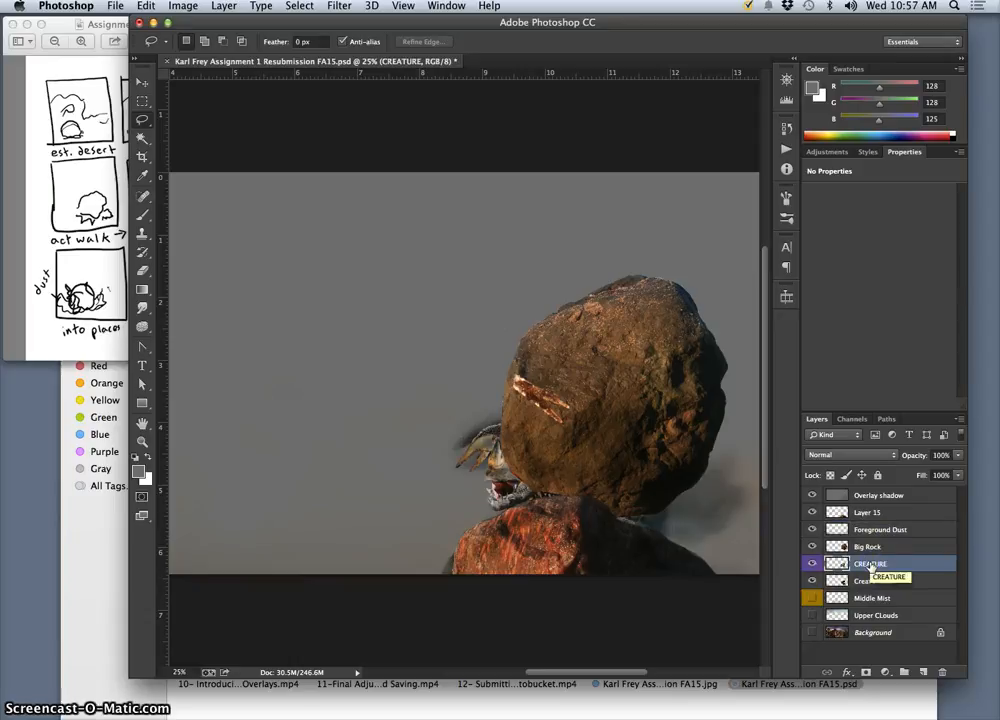
key(super+bracketright)
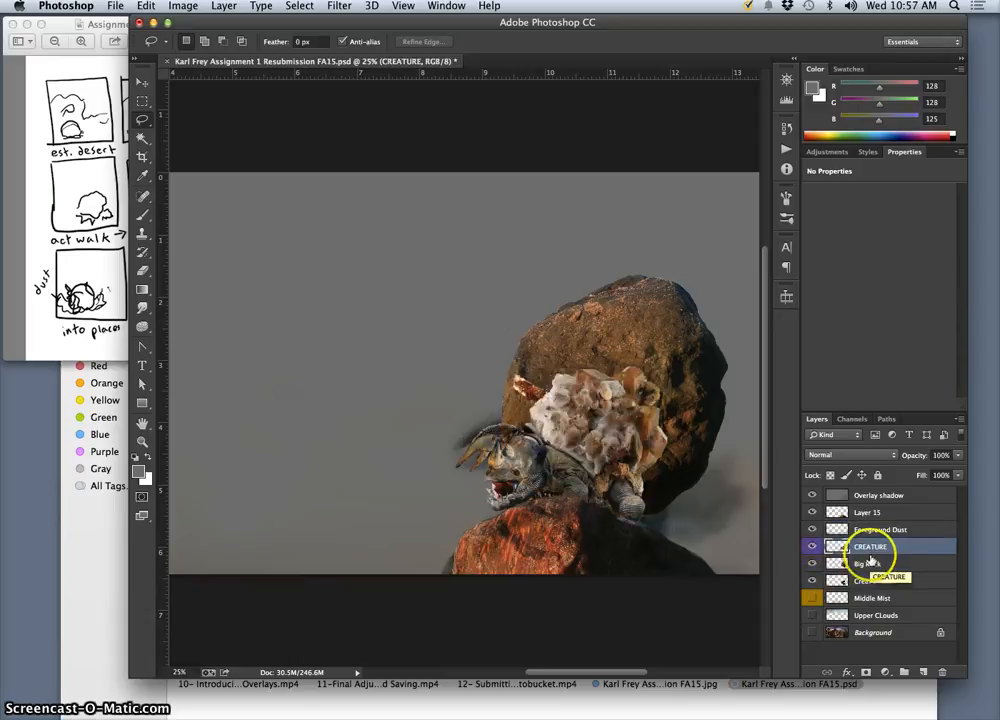
Rename Layer 15 as Foreground Rock and show the Middle Mist, Upper CLouds and Background layers again.
double_click(860, 512)
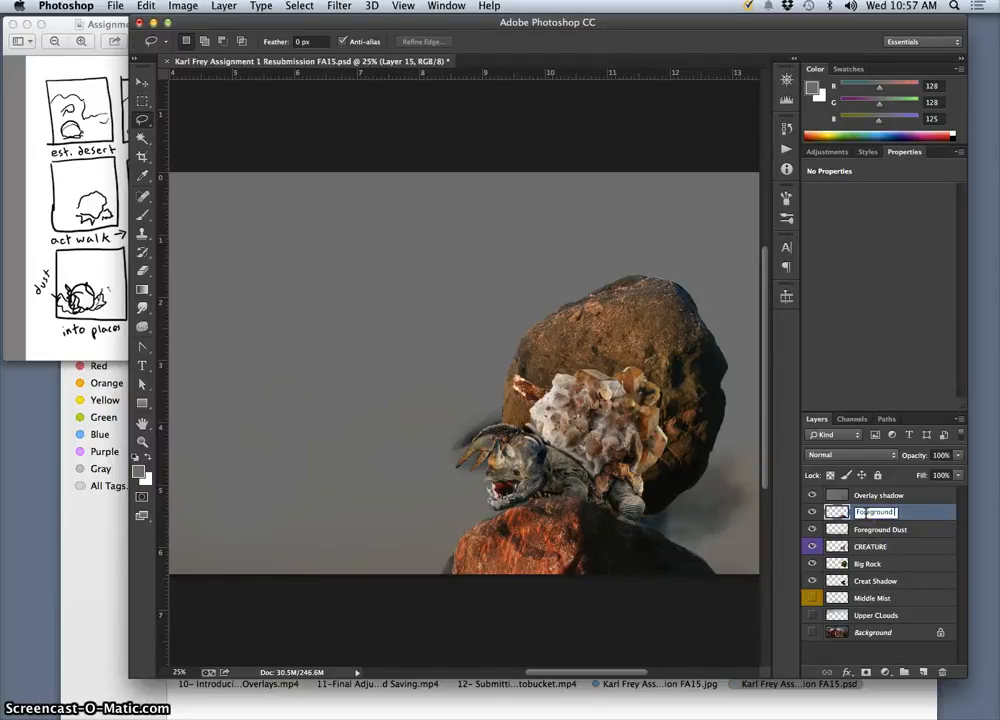
click(923, 541)
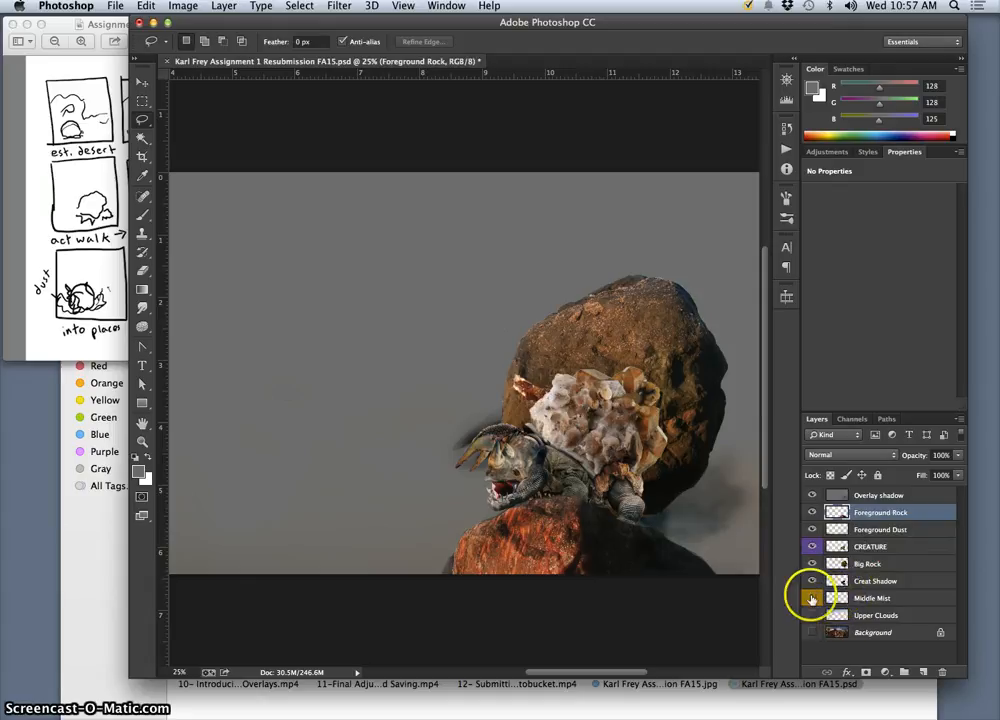
click(812, 598)
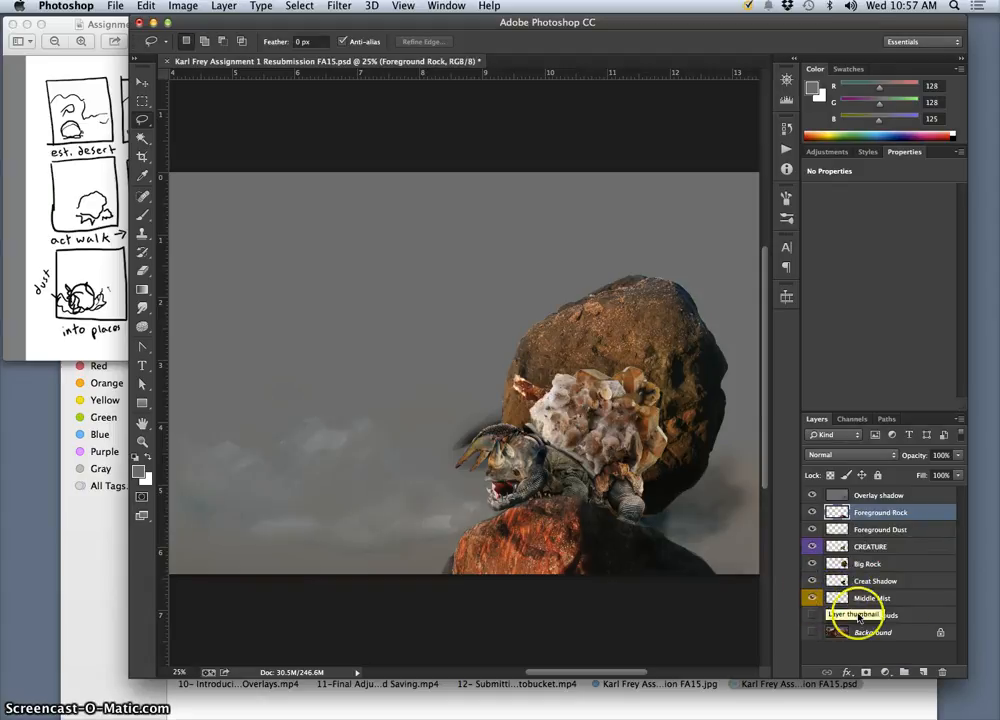
click(812, 619)
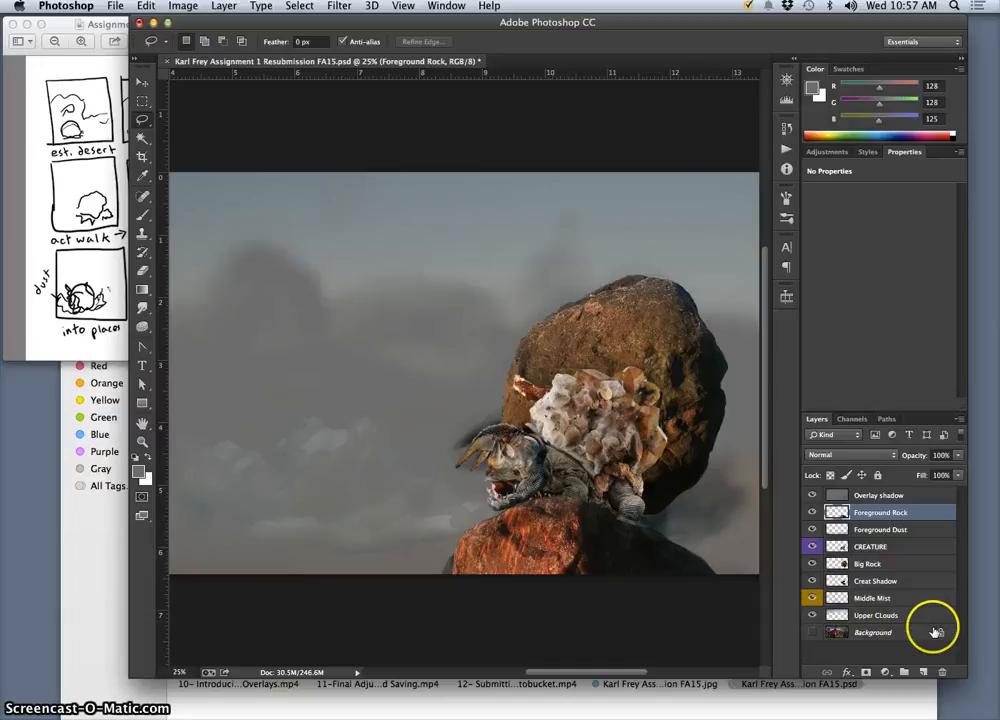
click(812, 633)
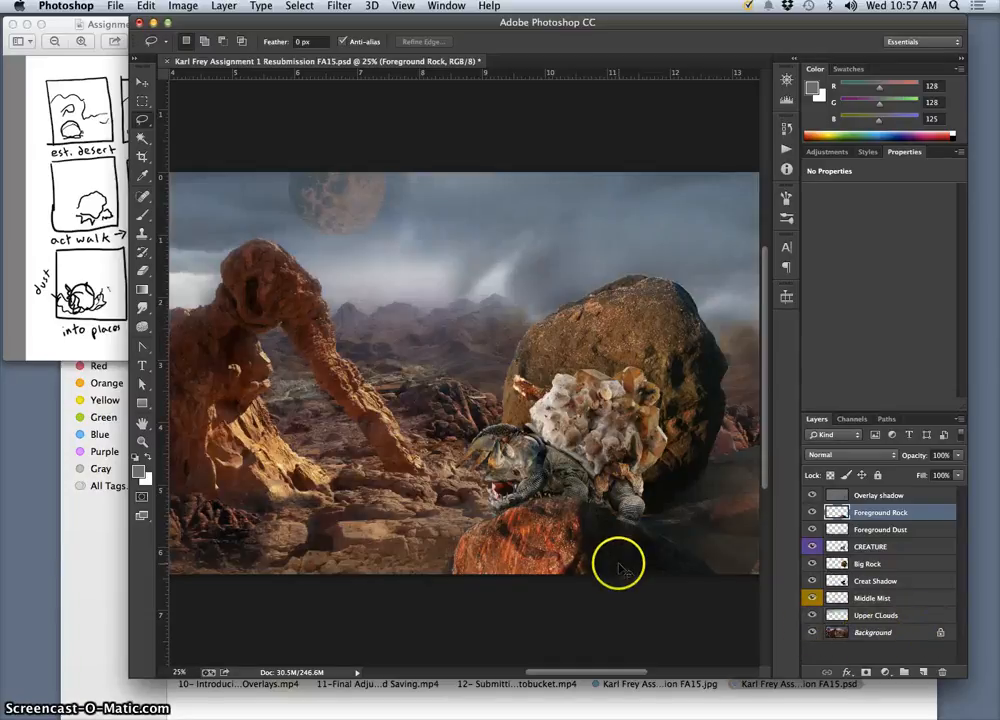
Move the CREATURE layer above Foreground Dust and Foreground Rock, directly beneath Overlay shadow.
key(super+minus)
key(super+minus)
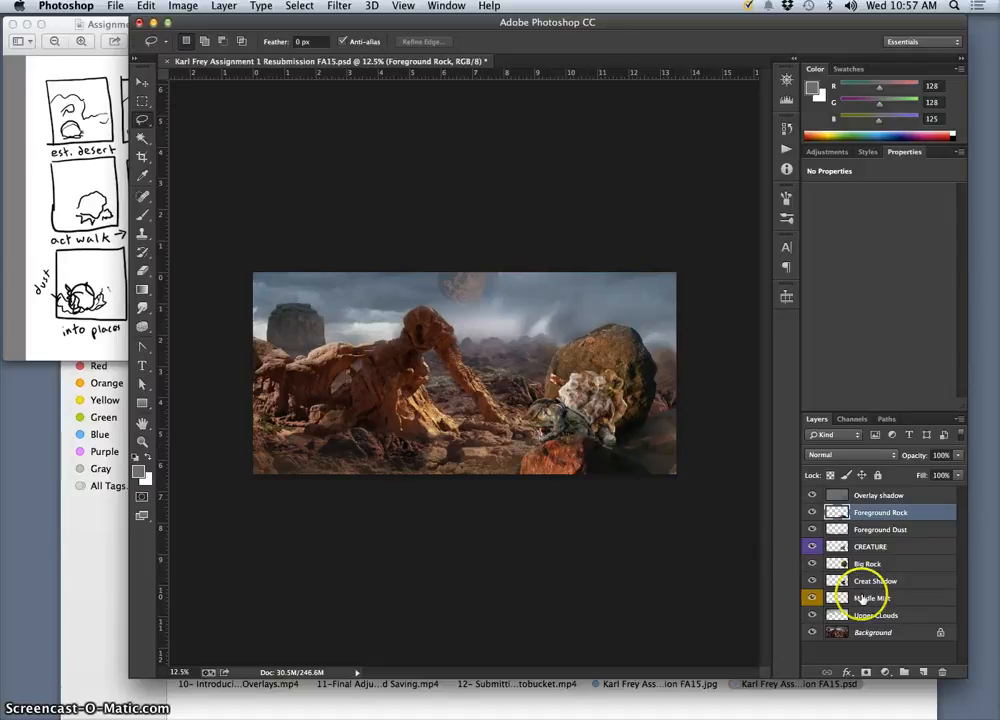
click(871, 549)
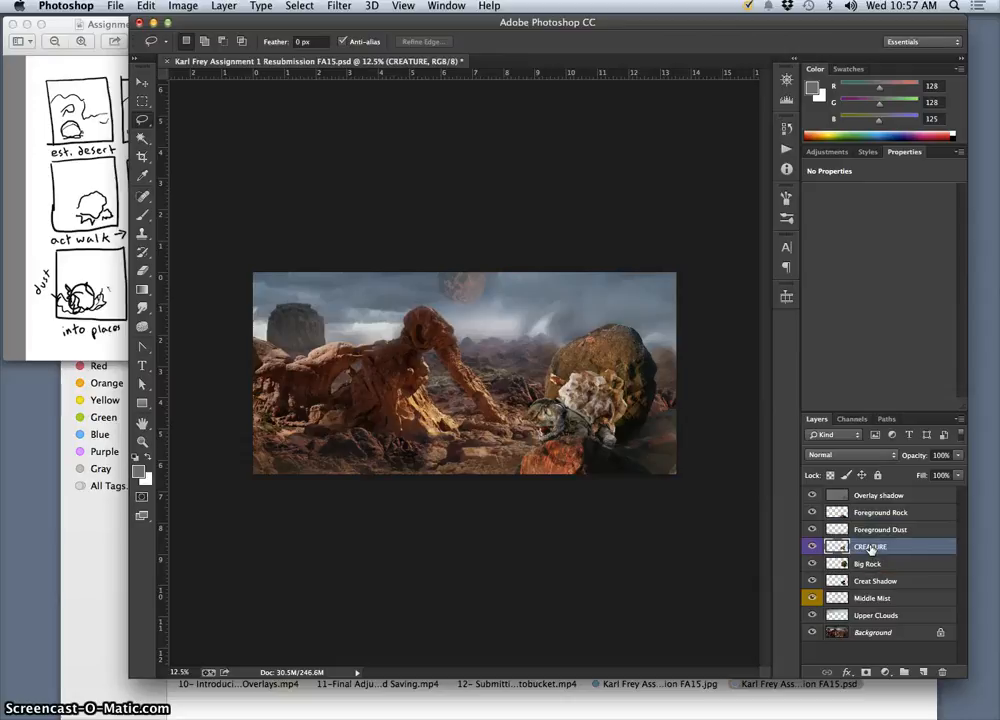
key(super+bracketright)
key(super+bracketright)
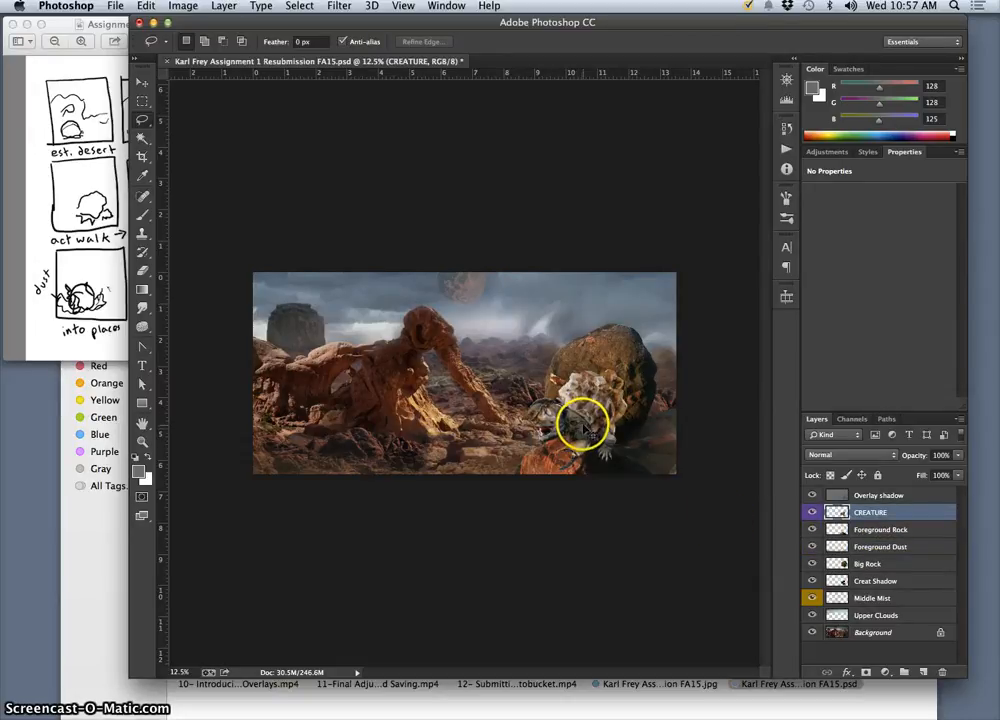
key(super+minus)
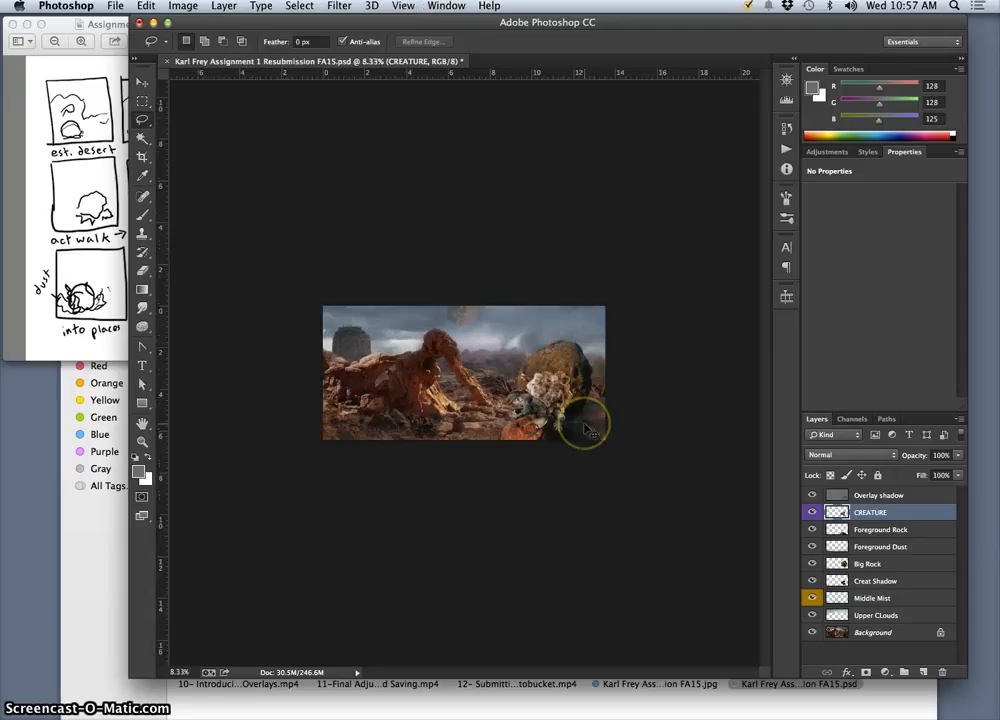
key(super+plus)
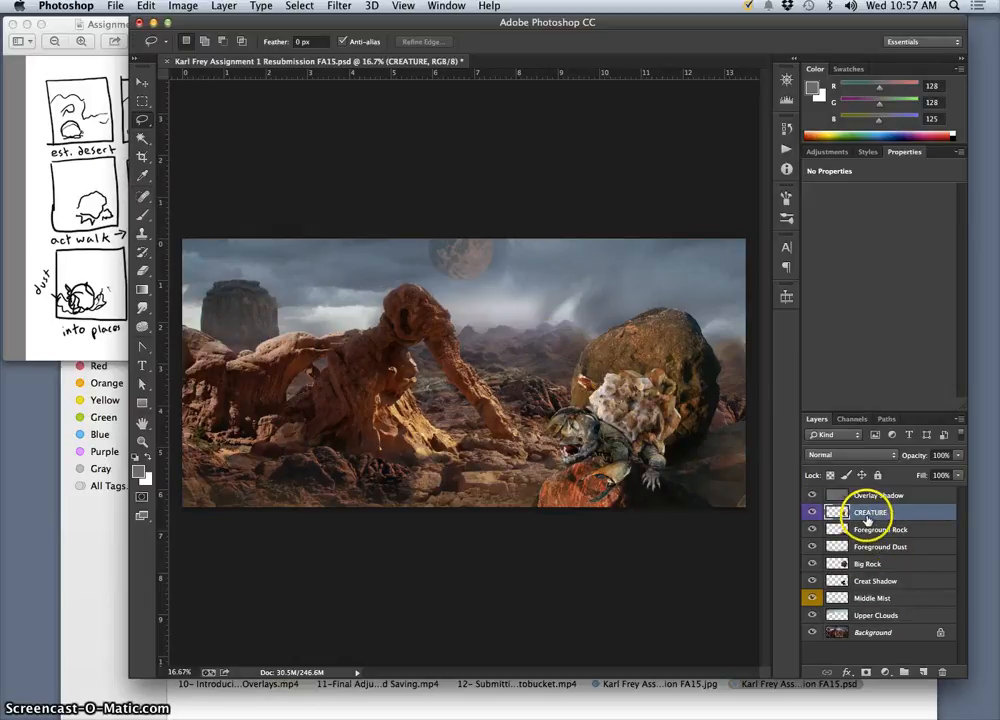
Save the layered file to the Desktop in Photoshop format, with the file name's ending changed to Assignment 5 Animation Assets.
click(117, 7)
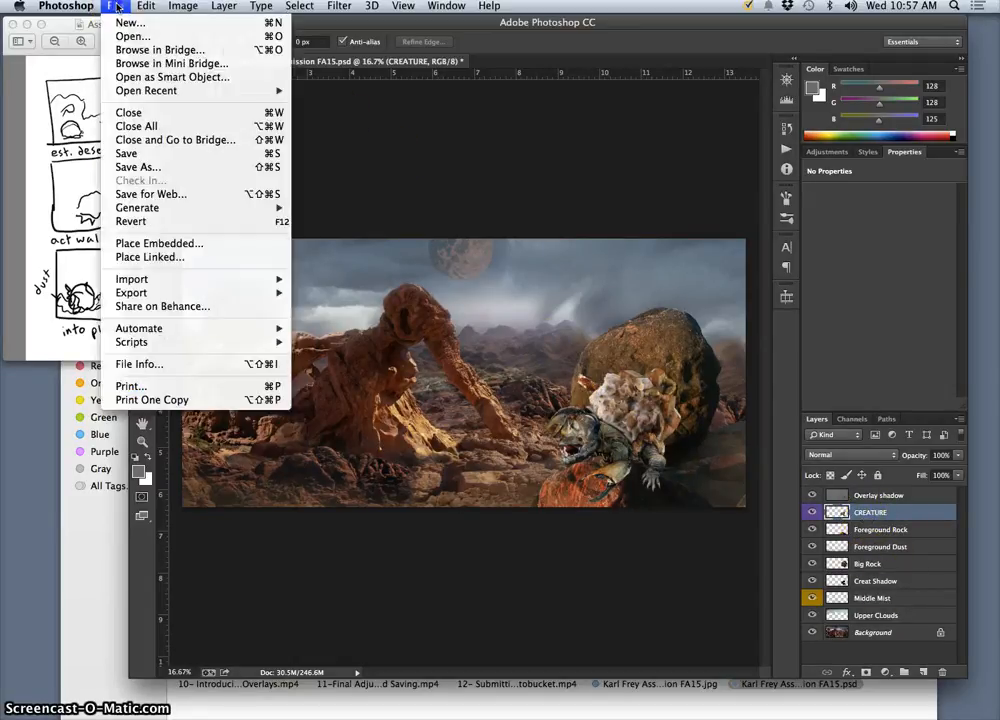
click(168, 167)
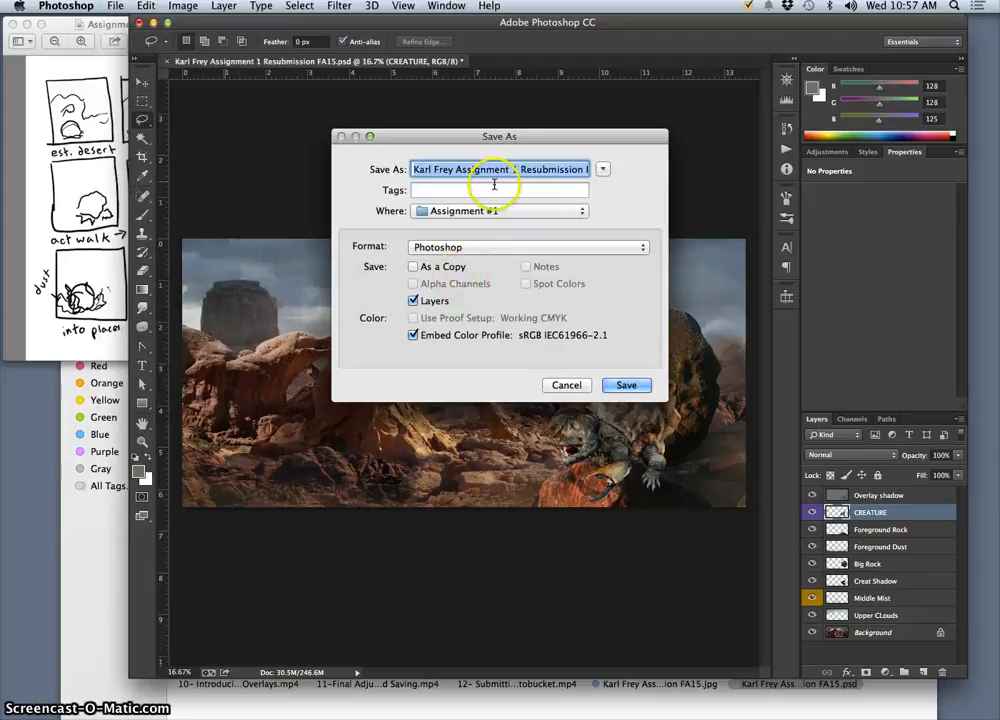
click(484, 170)
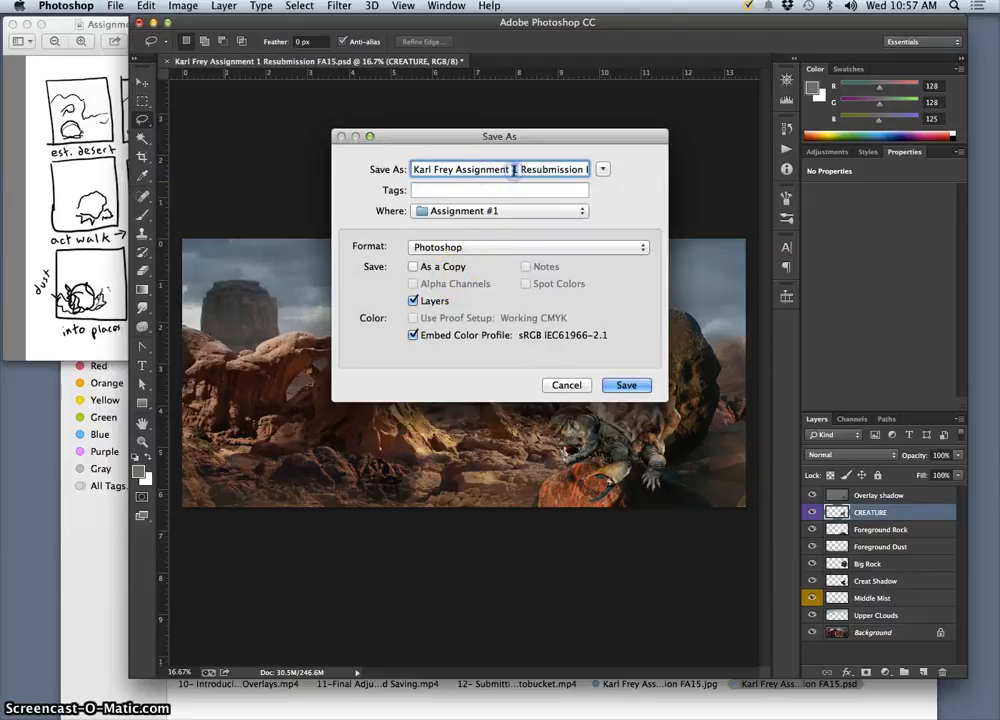
text(5)
drag(521, 172, 565, 172)
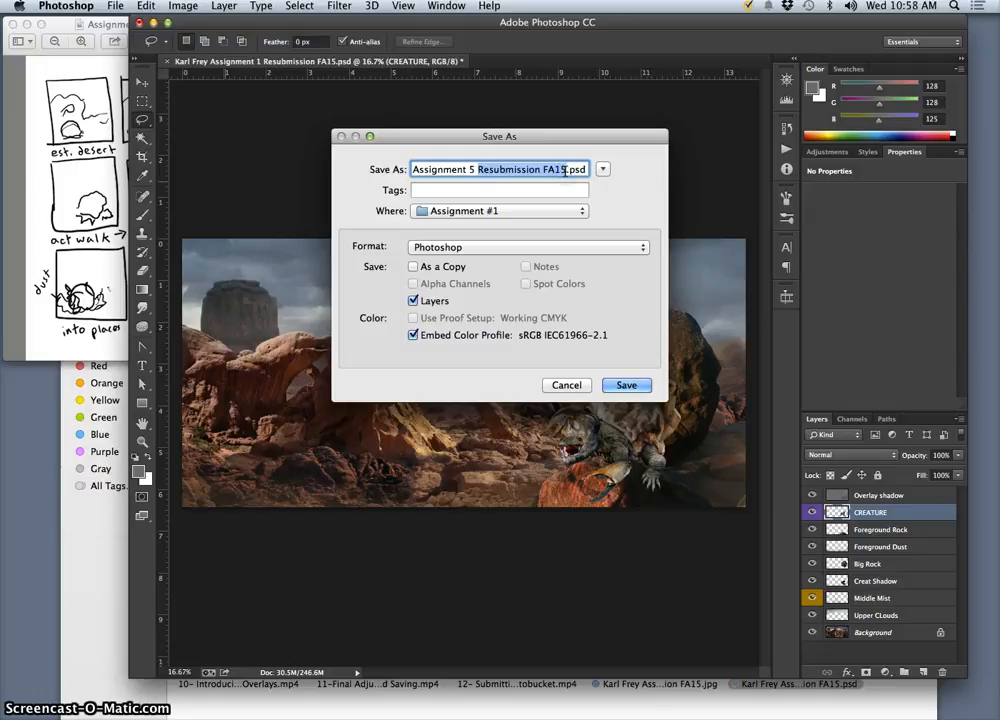
text(Animation A)
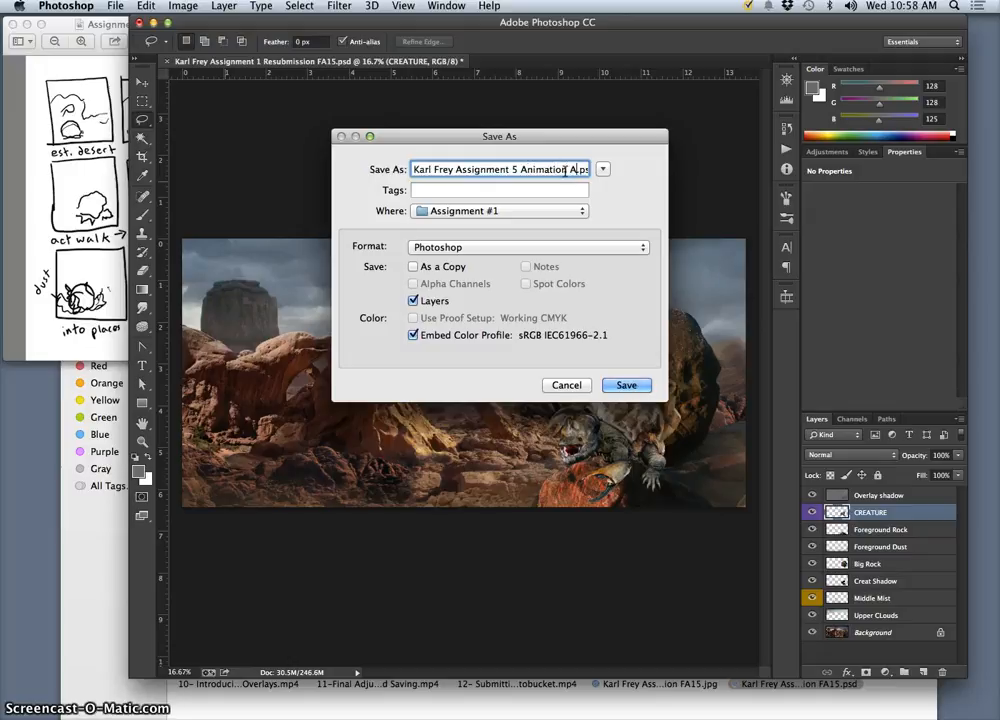
text(ssets)
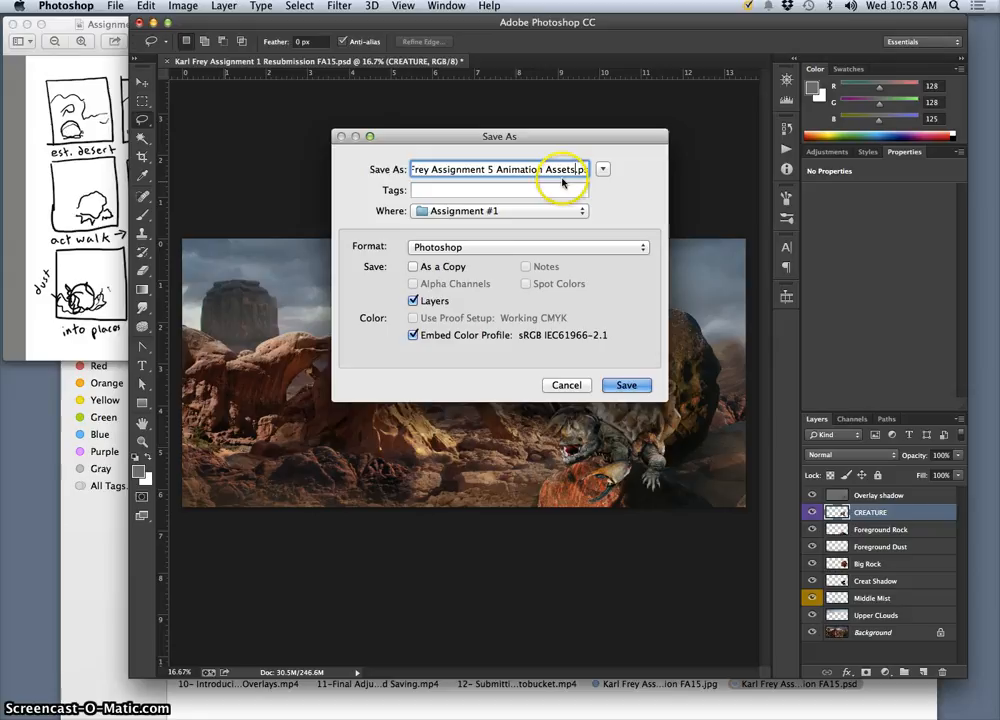
key(super+d)
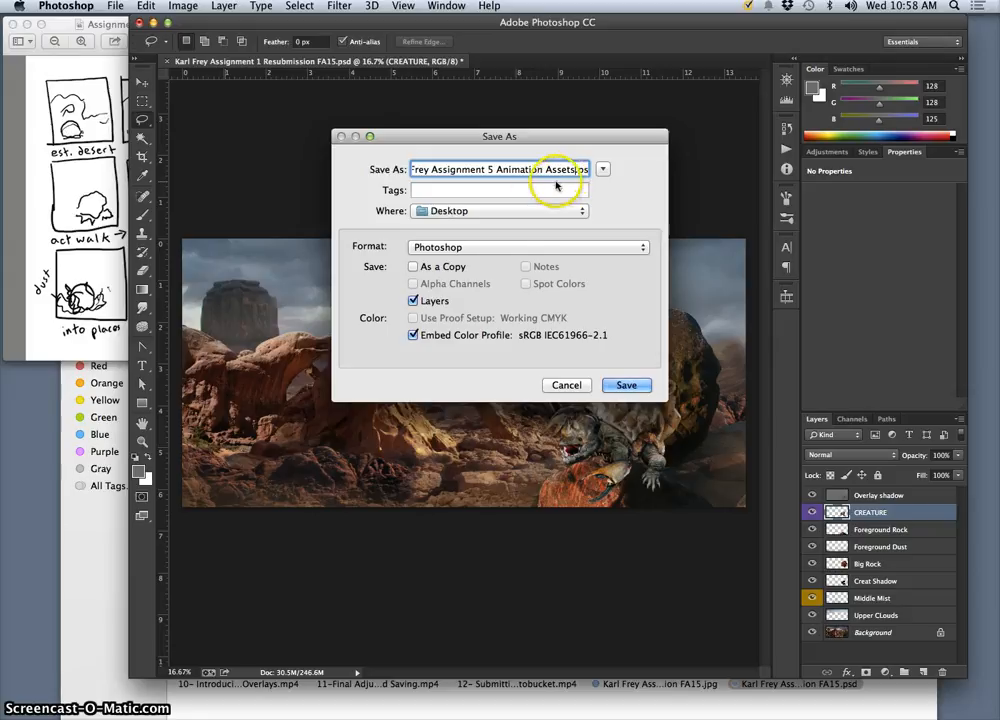
click(612, 386)
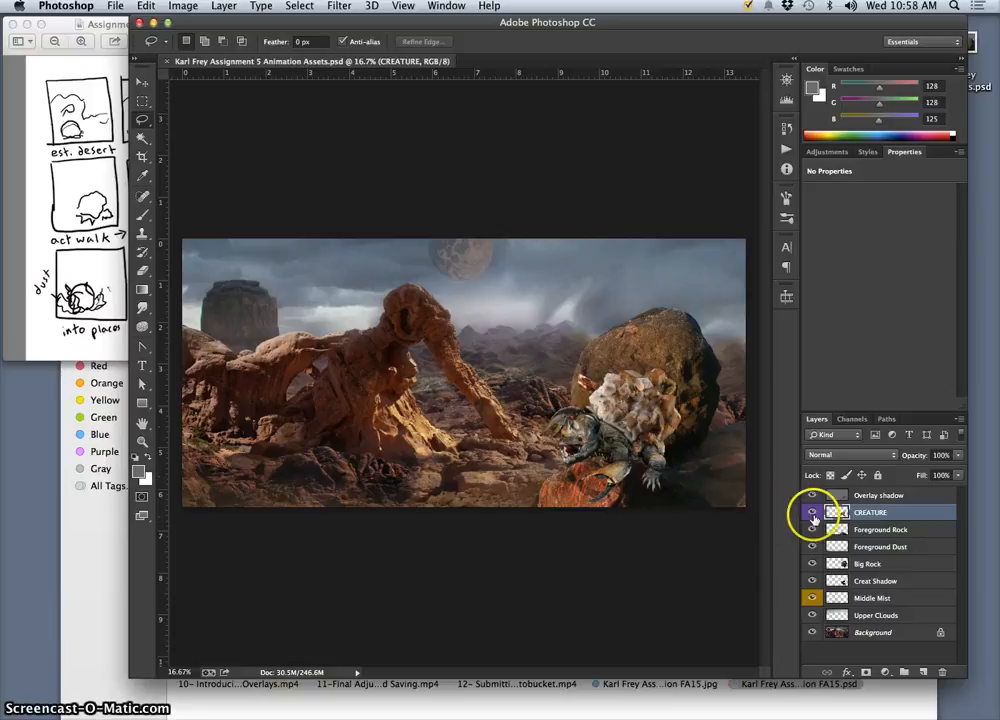
Check the separated CREATURE, Foreground Rock, Foreground Dust and Big Rock layers by switching their visibility off and on.
drag(813, 515, 813, 531)
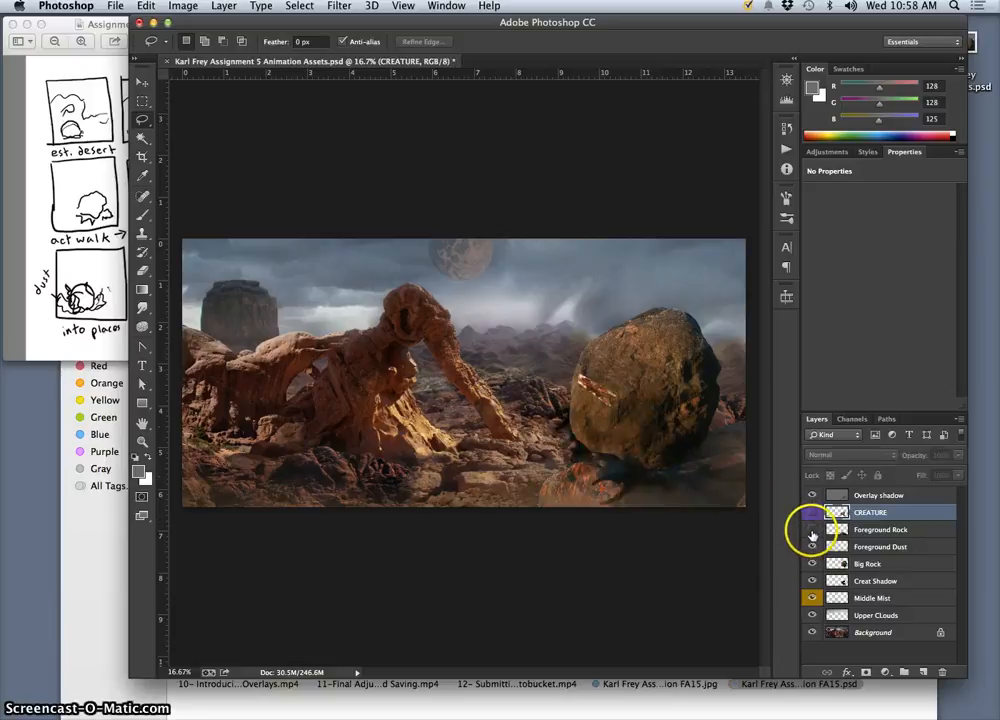
click(812, 530)
click(812, 546)
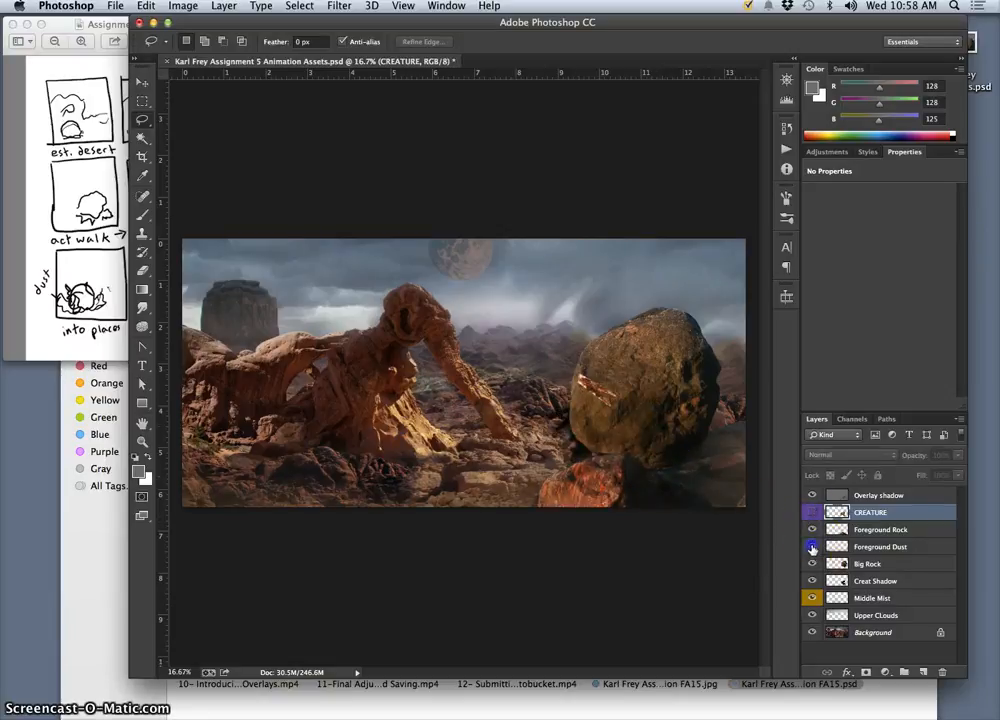
click(812, 564)
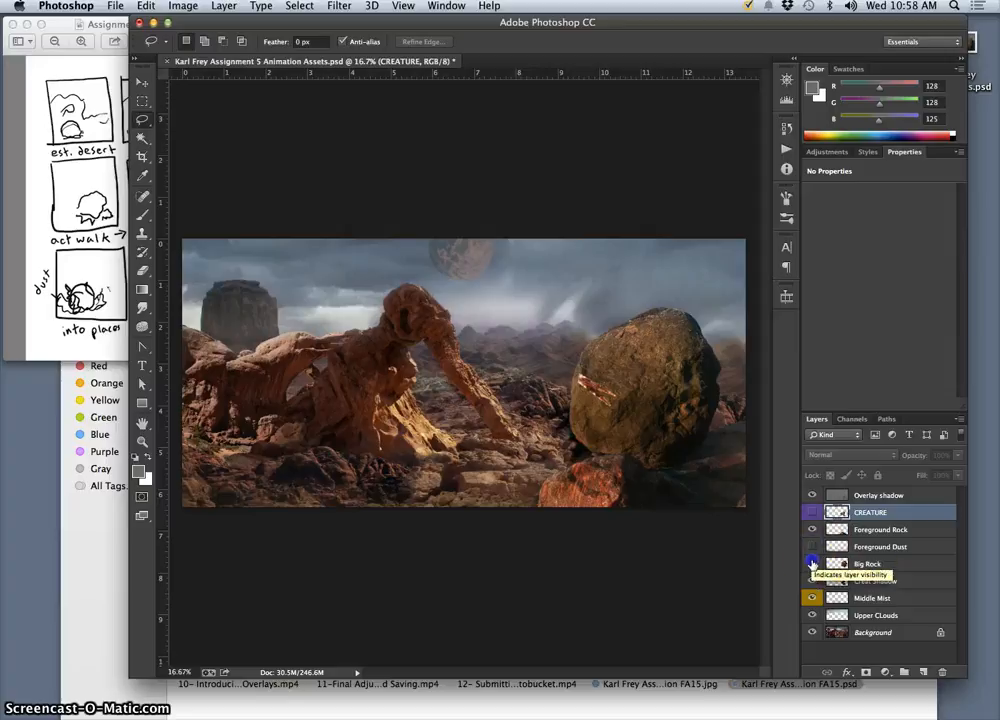
click(812, 564)
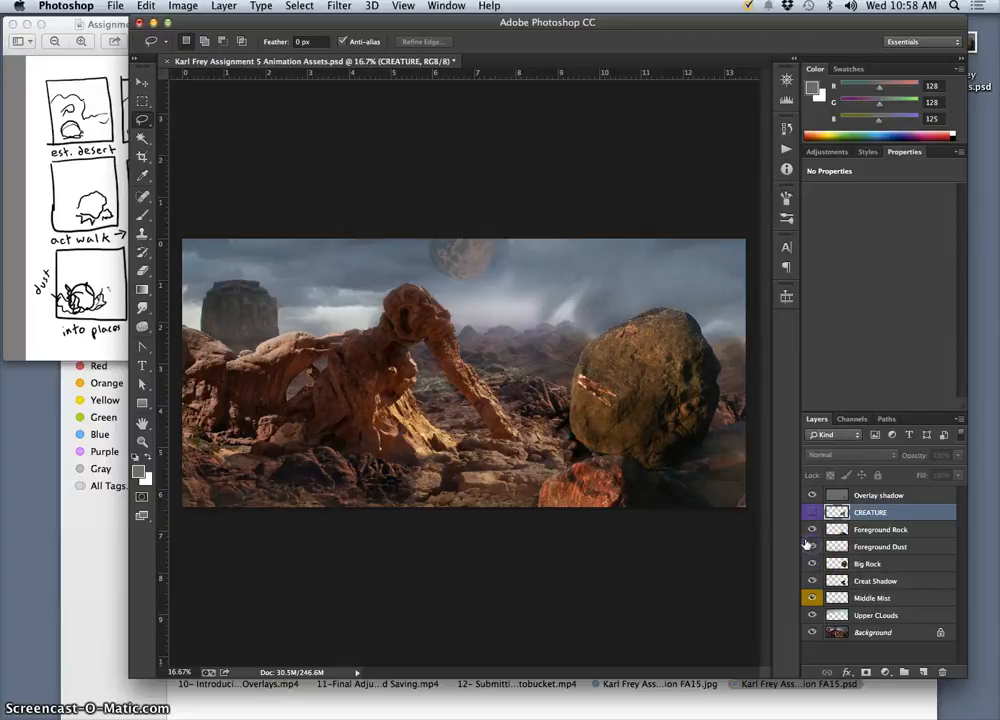
click(812, 513)
click(812, 513)
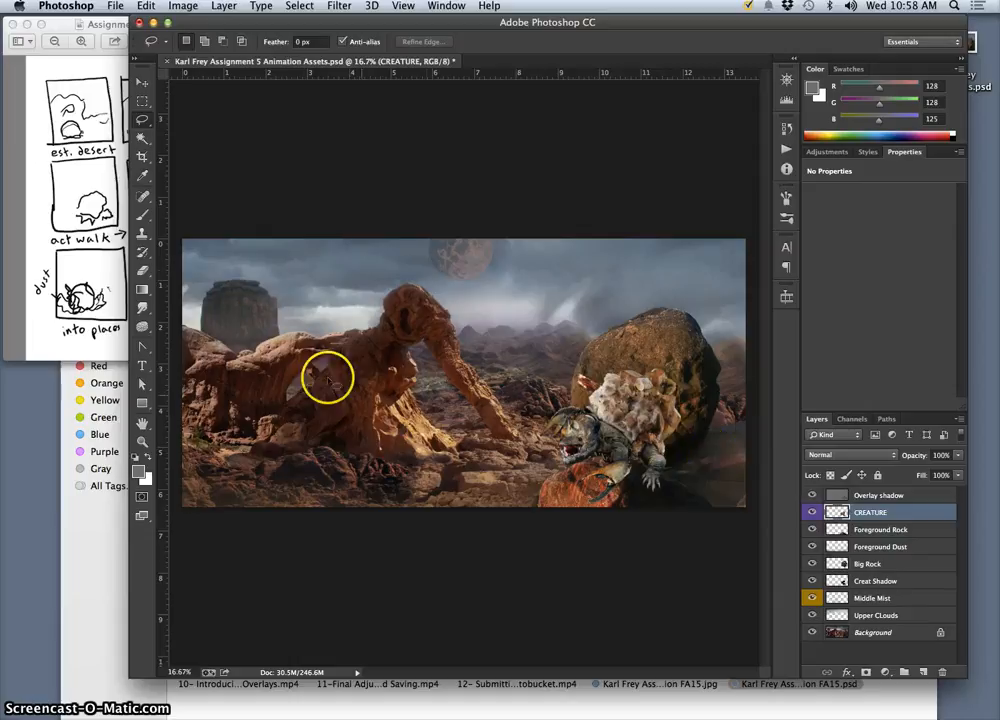
Try moving the CREATURE across to the landscape's left side and back with the Overlay shadow layer temporarily hidden.
click(142, 82)
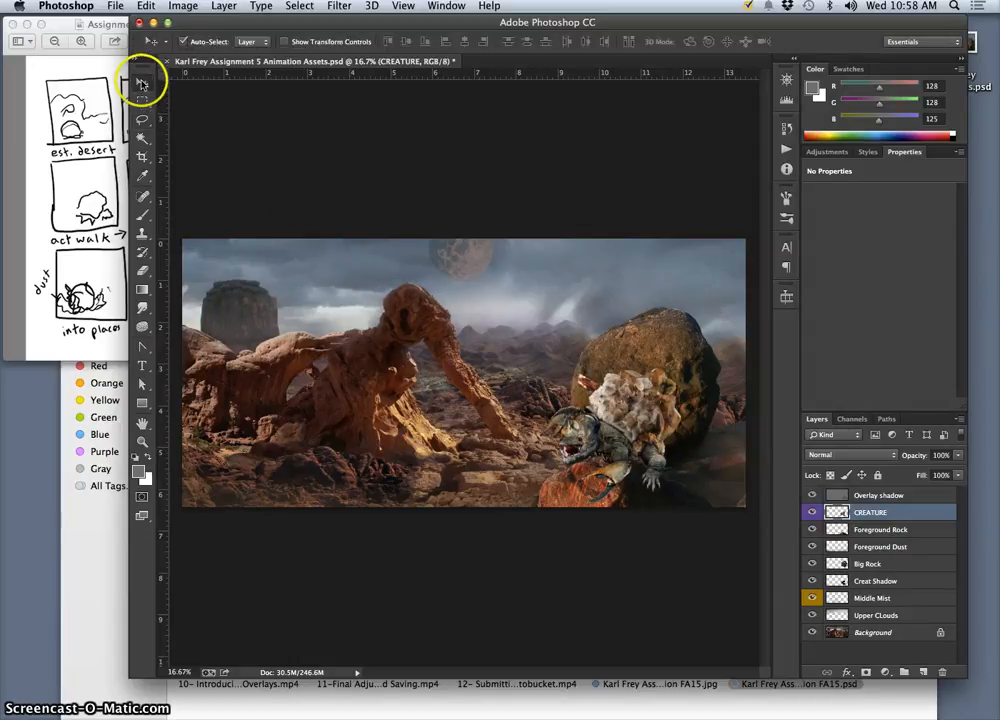
drag(583, 375, 520, 408)
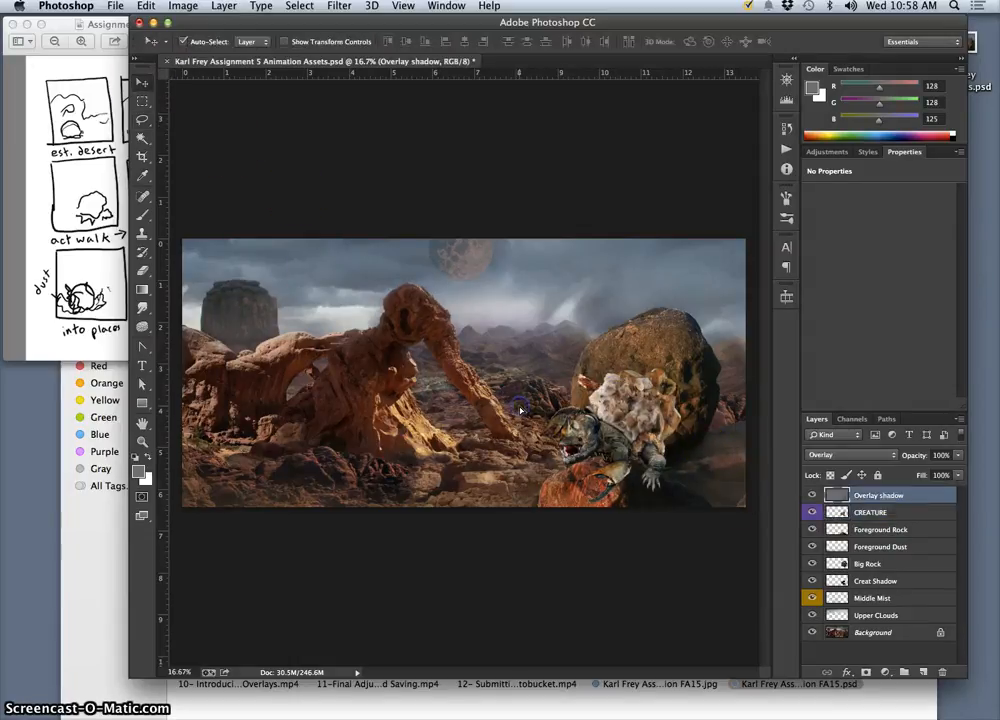
click(811, 495)
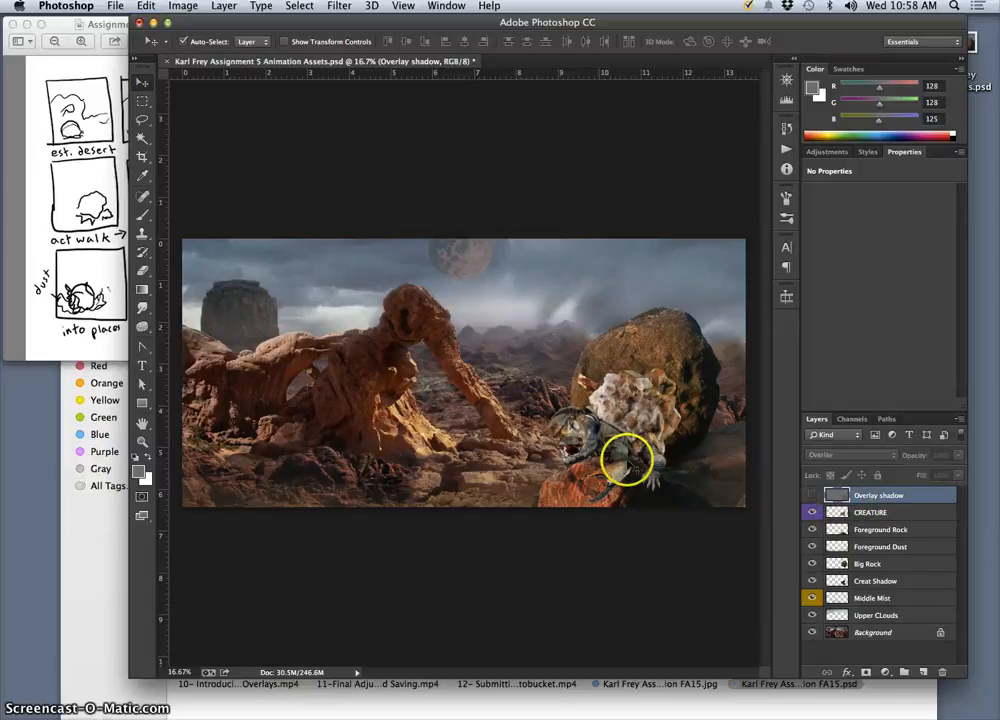
drag(635, 382, 260, 357)
drag(238, 401, 602, 424)
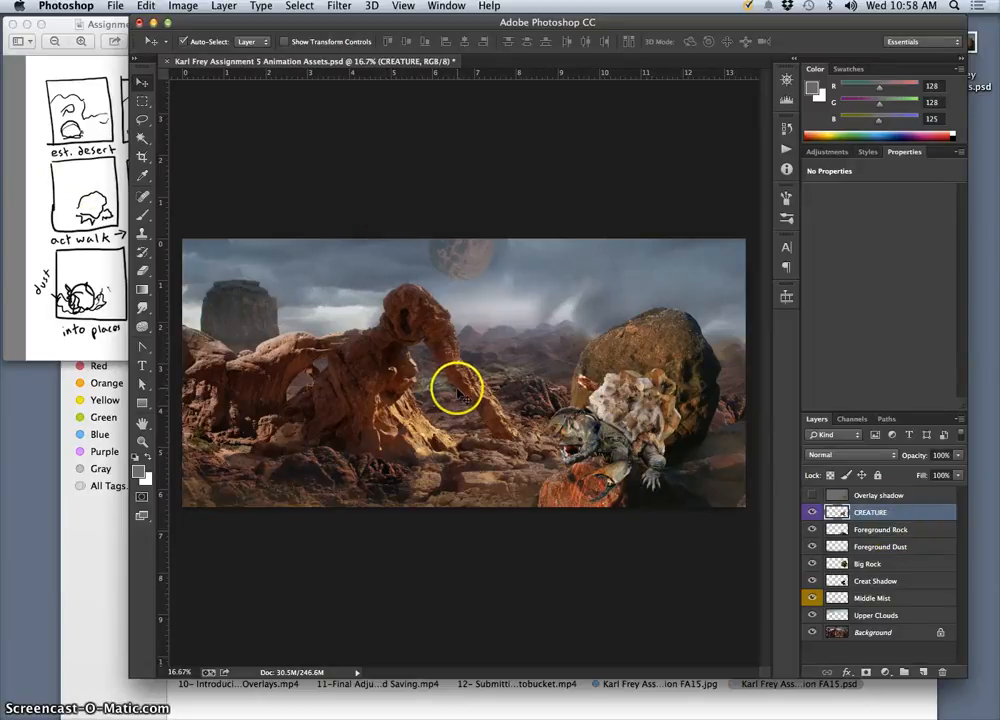
double_click(867, 514)
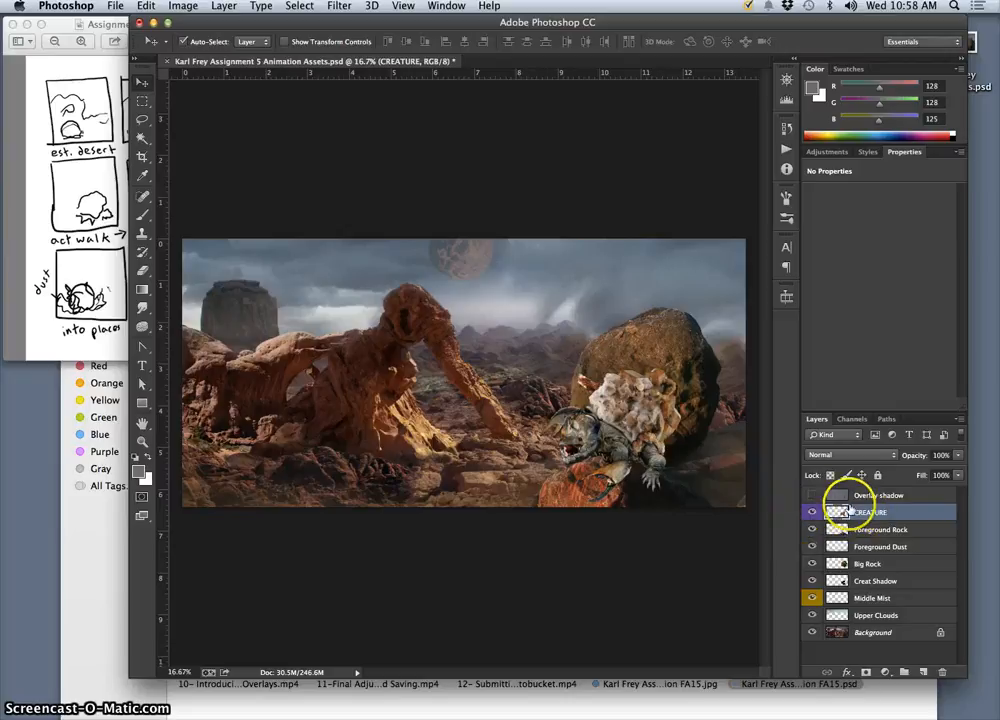
click(811, 495)
Flip the Overlay shadow, CREATURE and Creat Shadow layers horizontally together so the creature stands on the left side of the landscape.
click(878, 496)
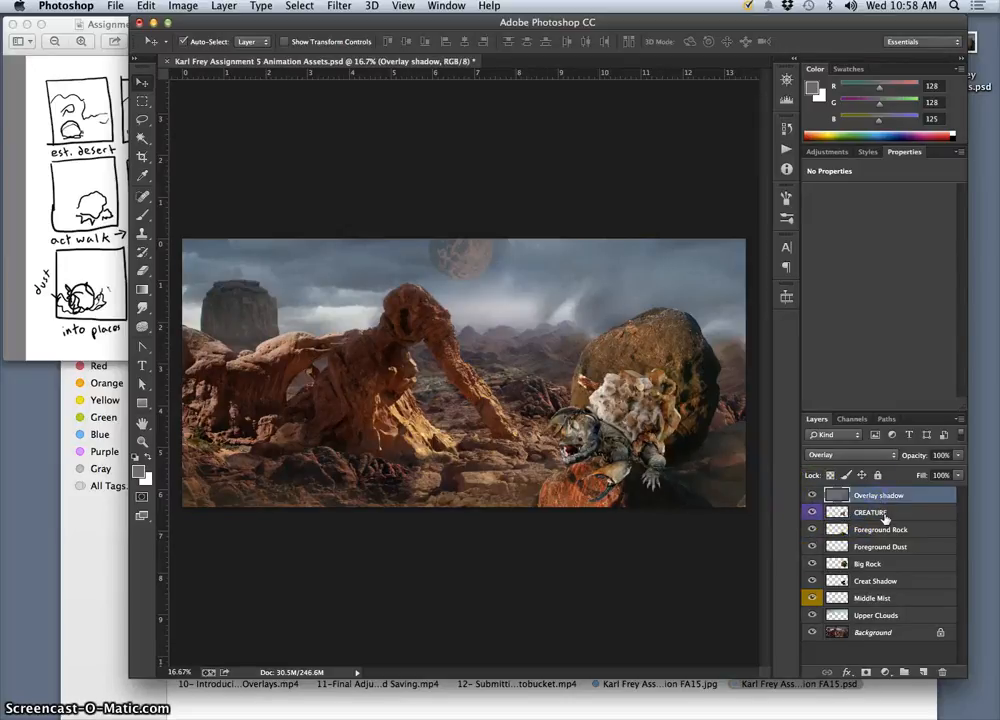
shift+click(884, 516)
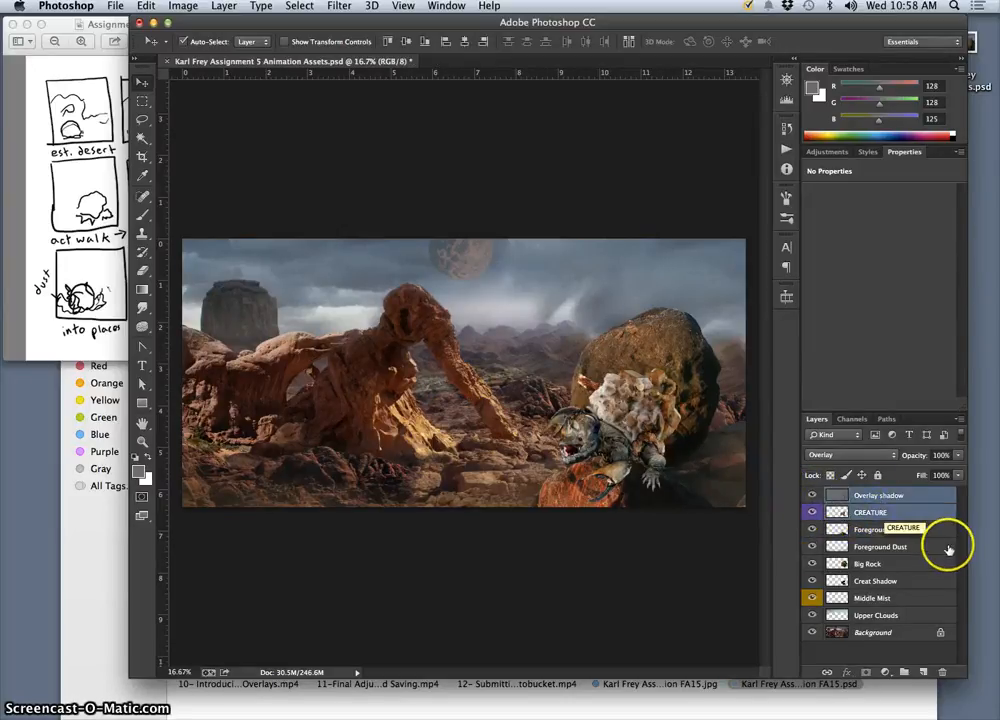
super+click(898, 583)
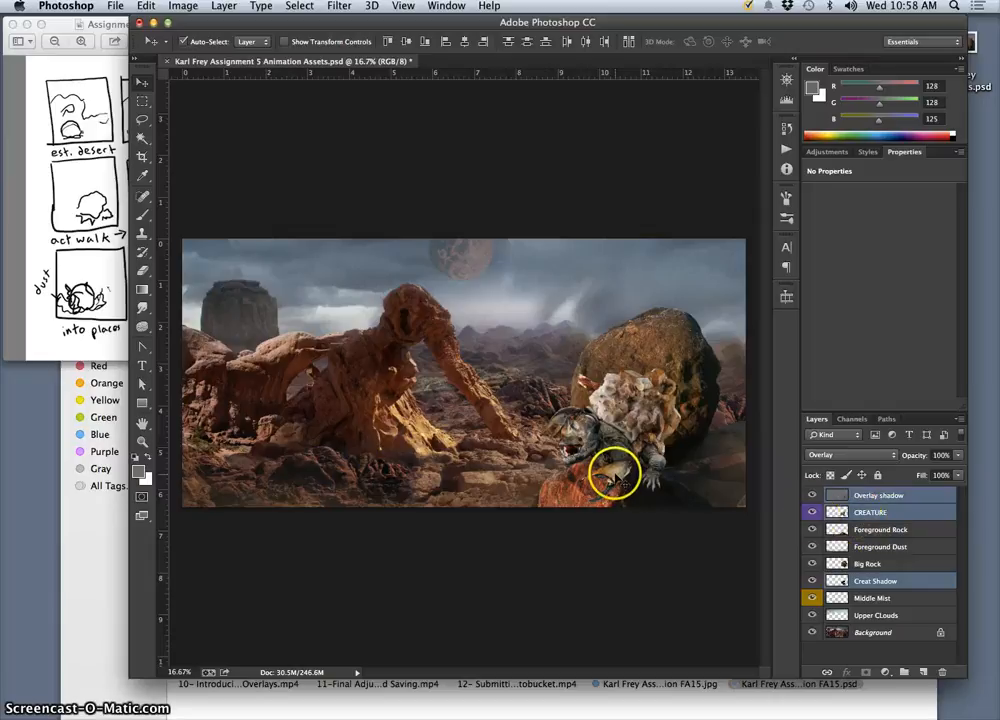
key(super+t)
right_click(566, 382)
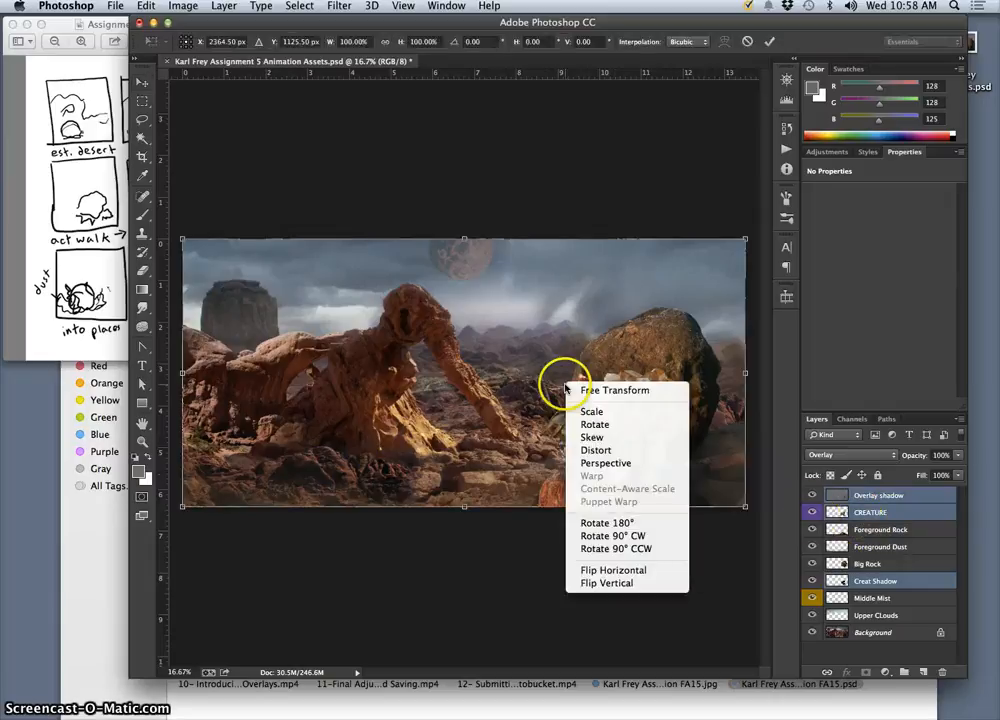
click(618, 571)
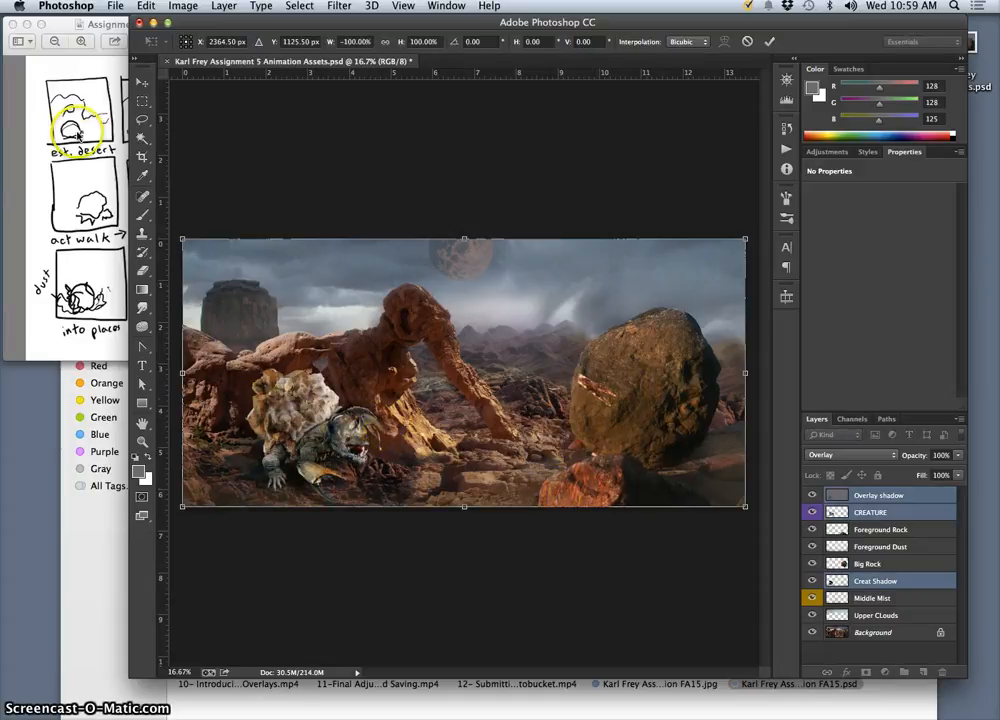
key(Return)
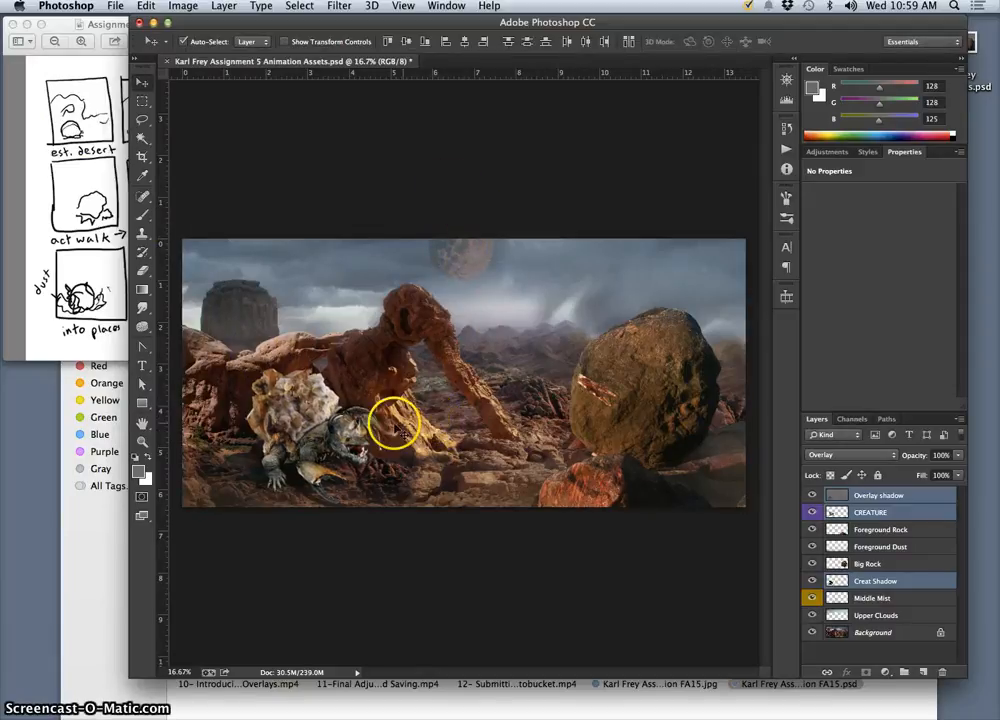
Check the flipped Overlay shadow by switching its visibility off and on, and save the animation assets file with no layer selected.
click(813, 496)
click(813, 496)
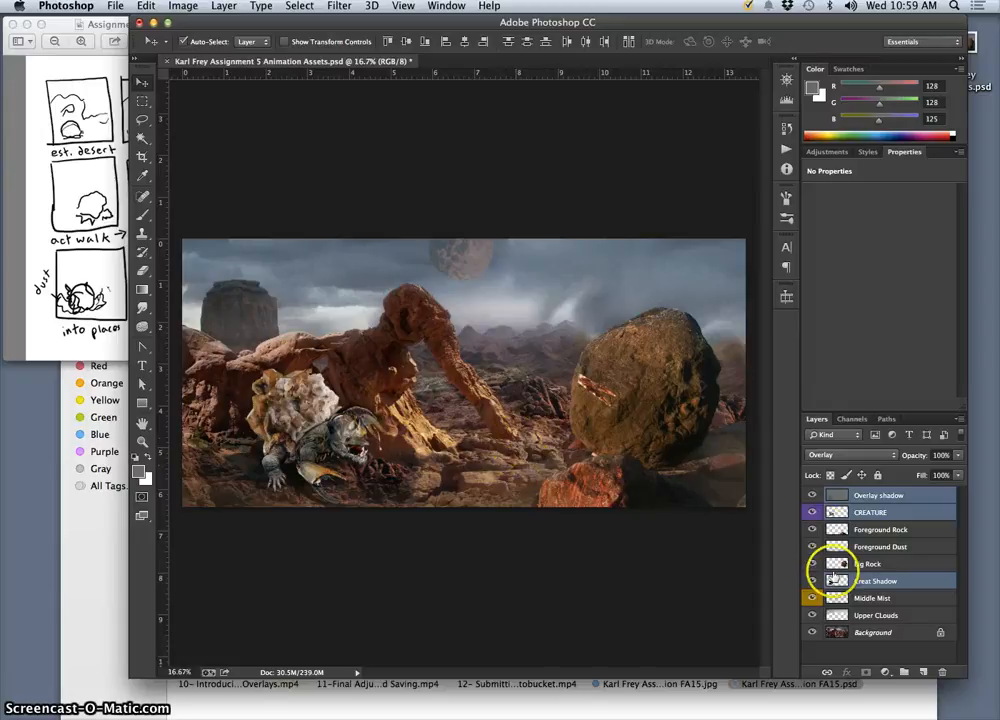
click(654, 567)
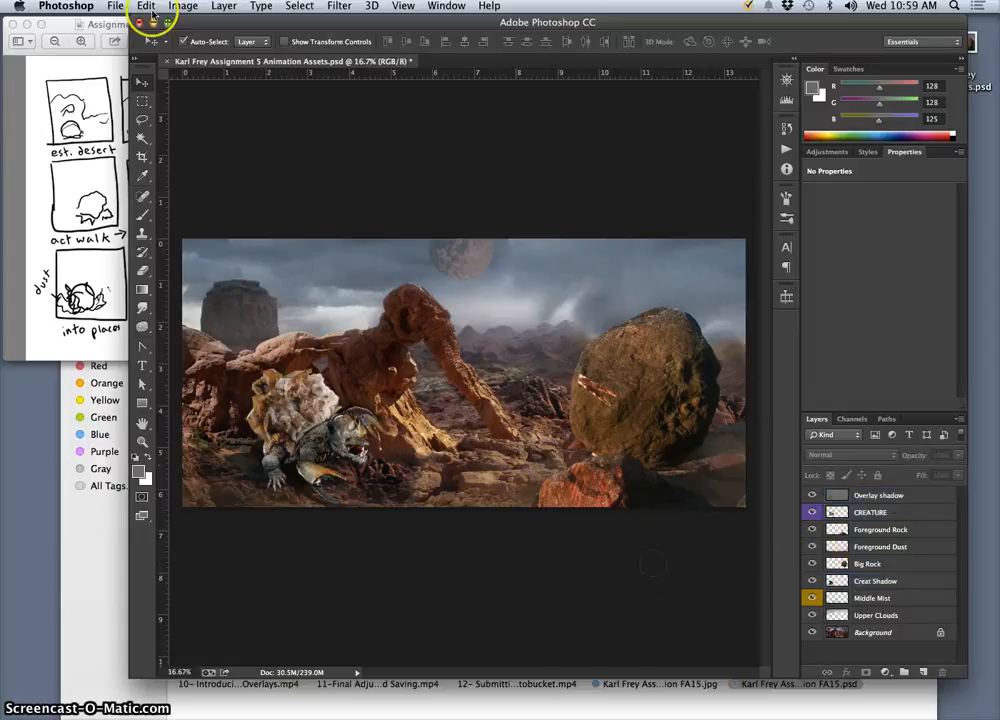
click(114, 5)
click(140, 154)
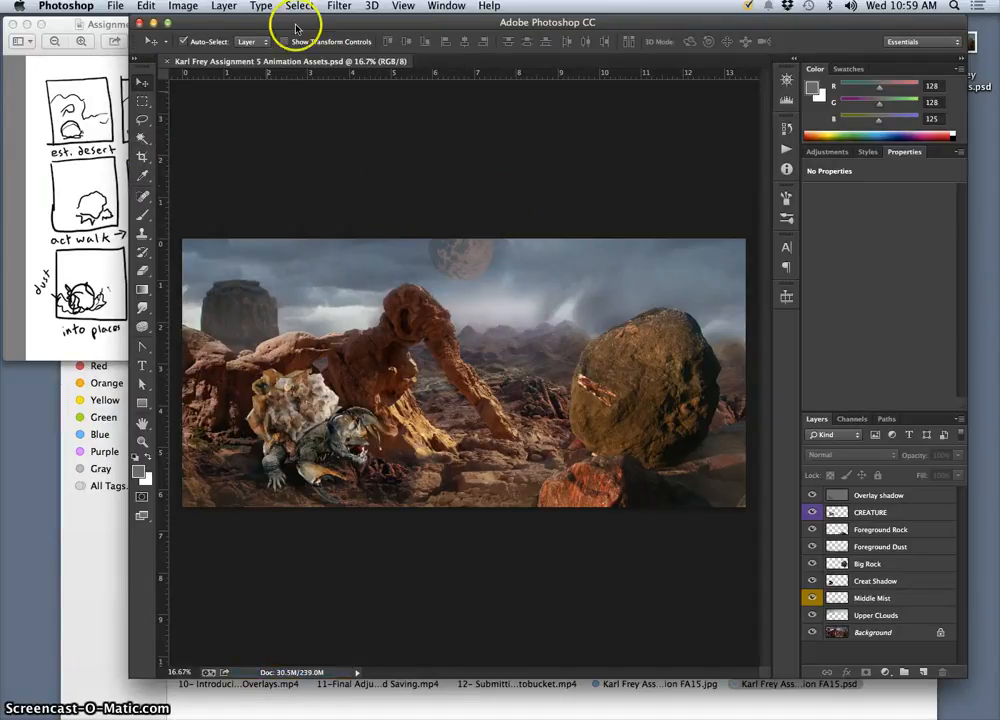
Check the landscape's width, height and resolution in Image Size without changing them.
click(185, 6)
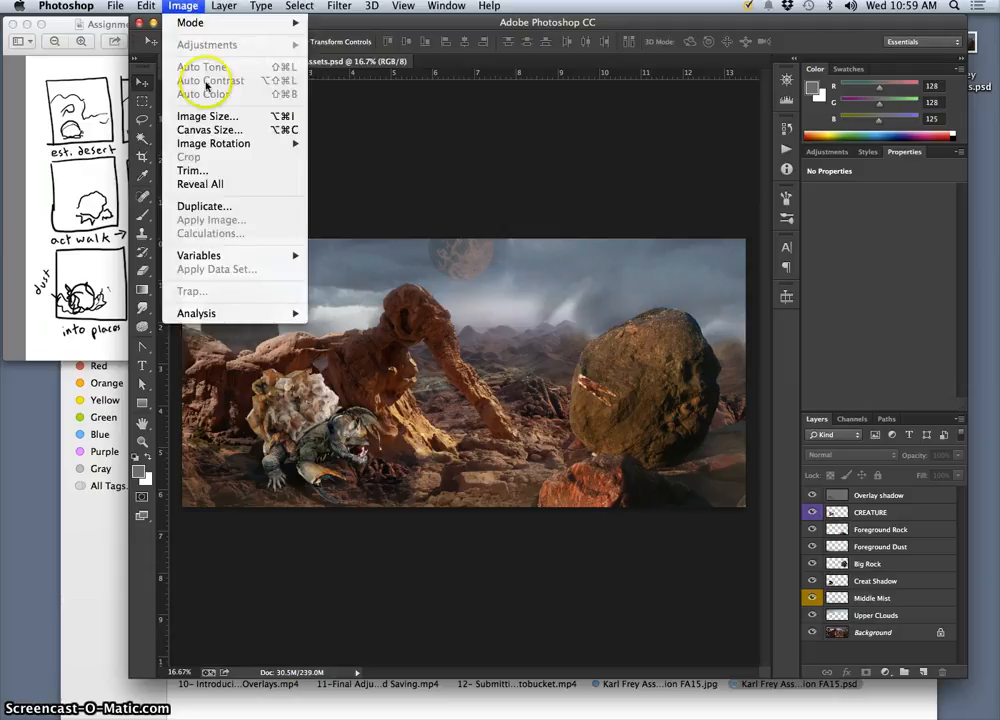
click(205, 116)
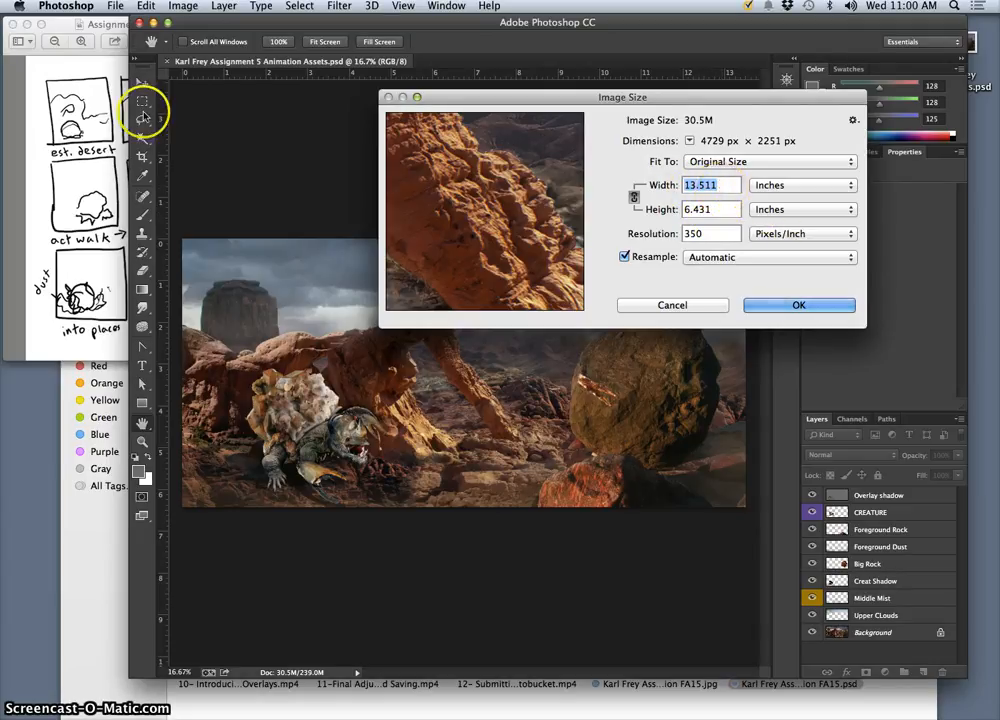
click(818, 308)
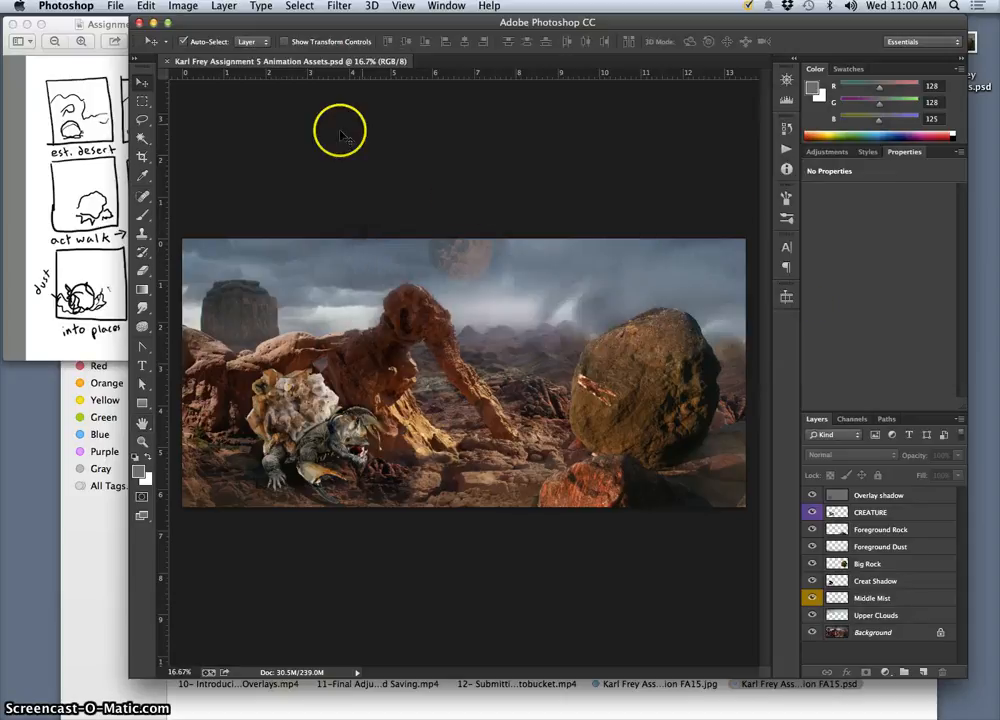
Start a new document and set both its width and height to 6.431 inches.
click(115, 6)
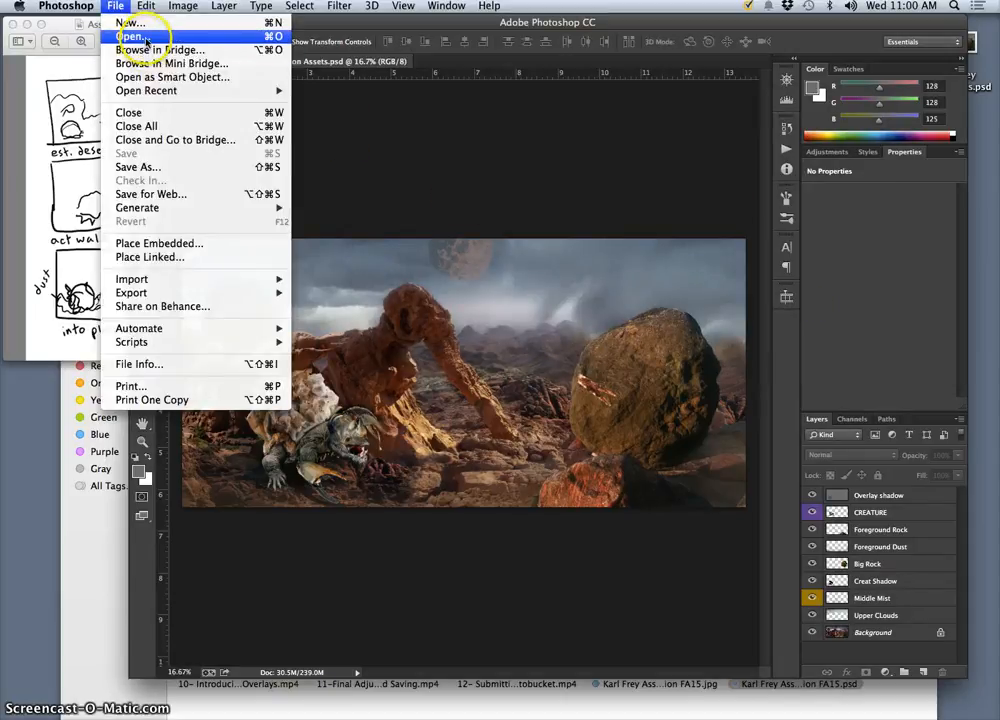
click(133, 36)
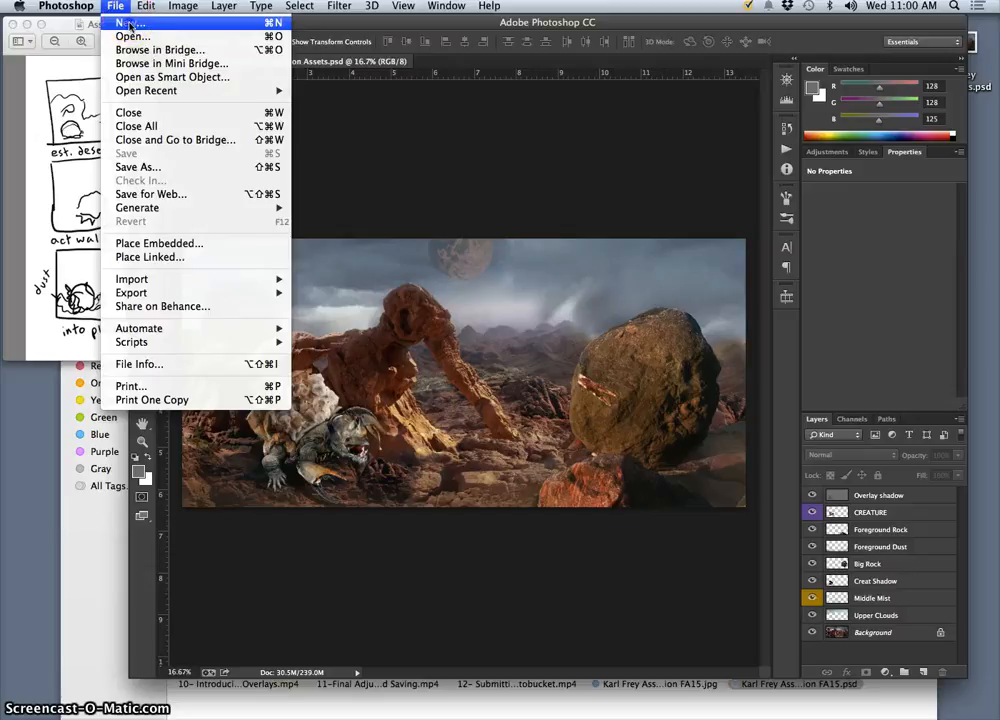
click(128, 23)
click(380, 222)
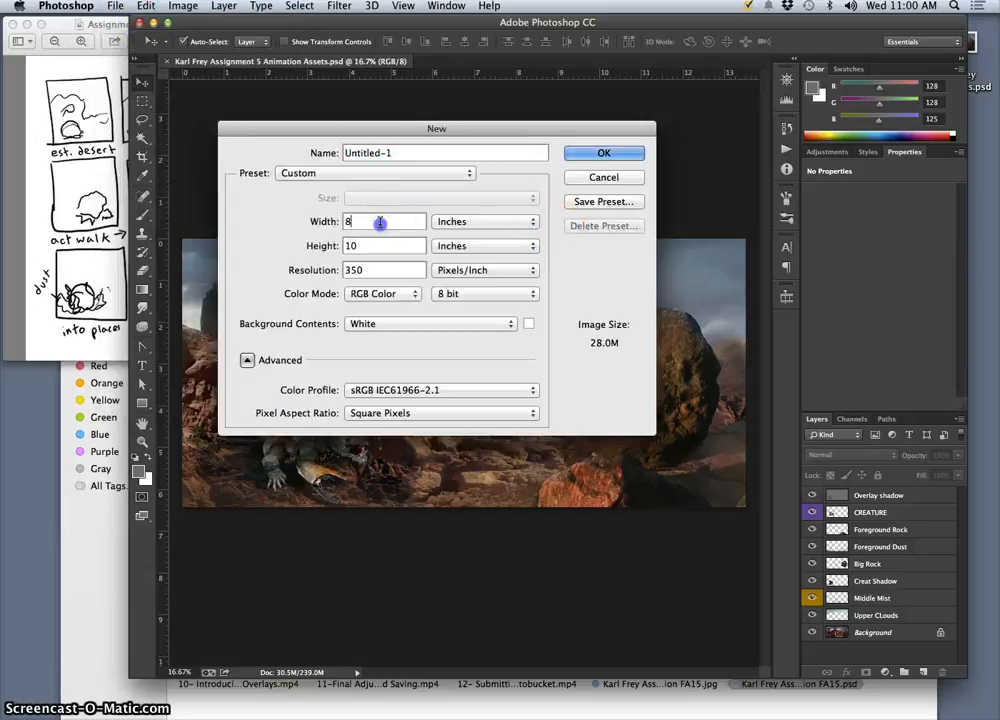
click(449, 224)
click(380, 223)
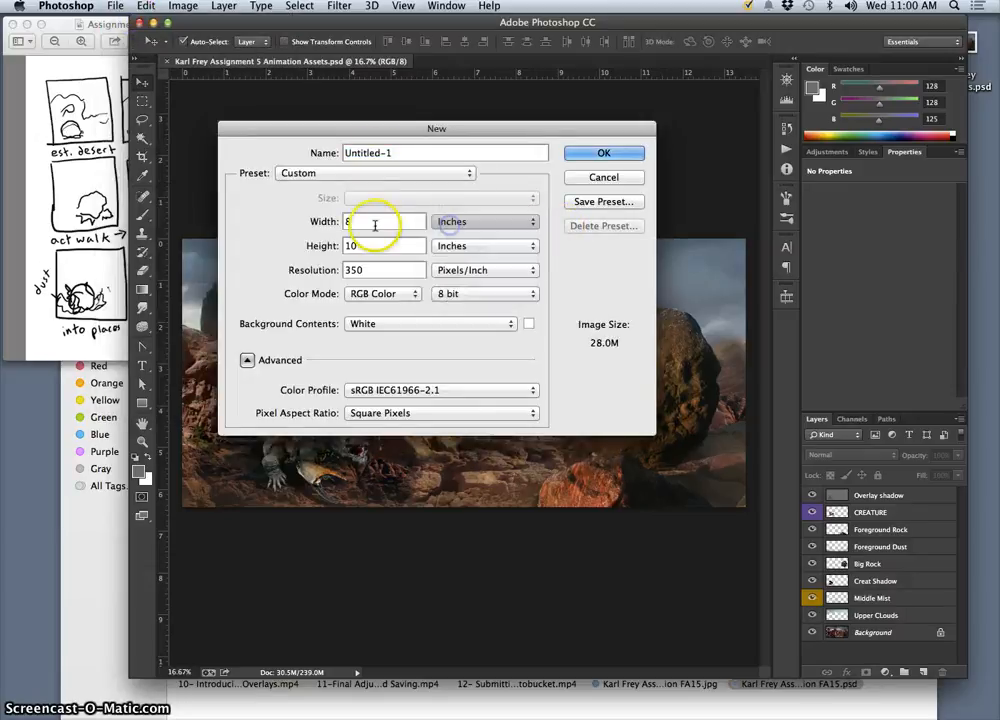
double_click(348, 222)
text(6.431)
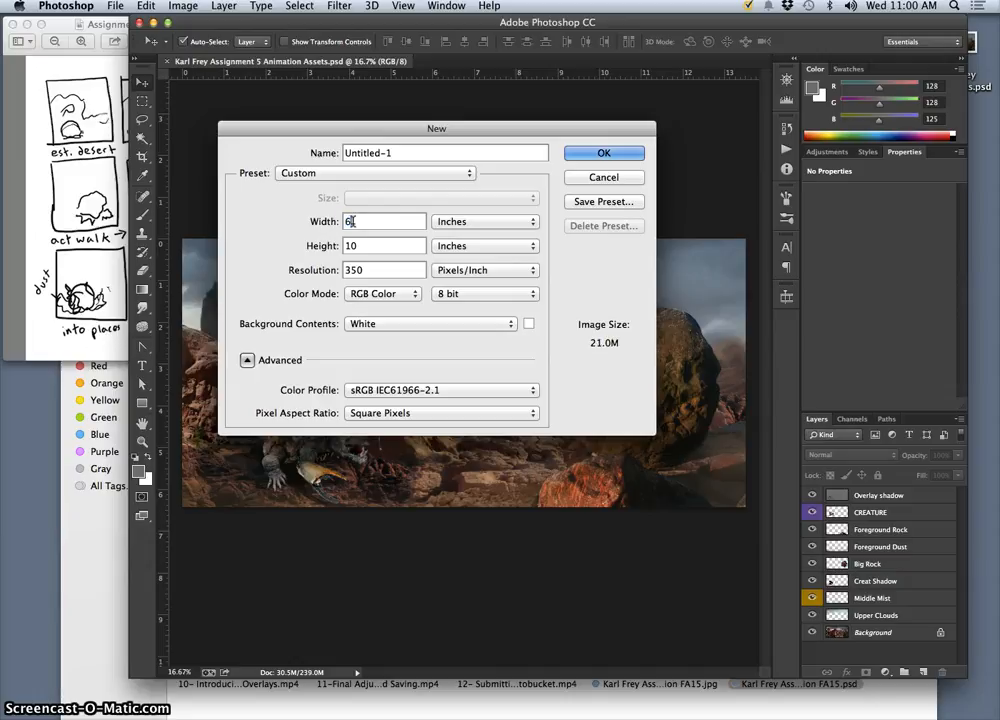
double_click(366, 245)
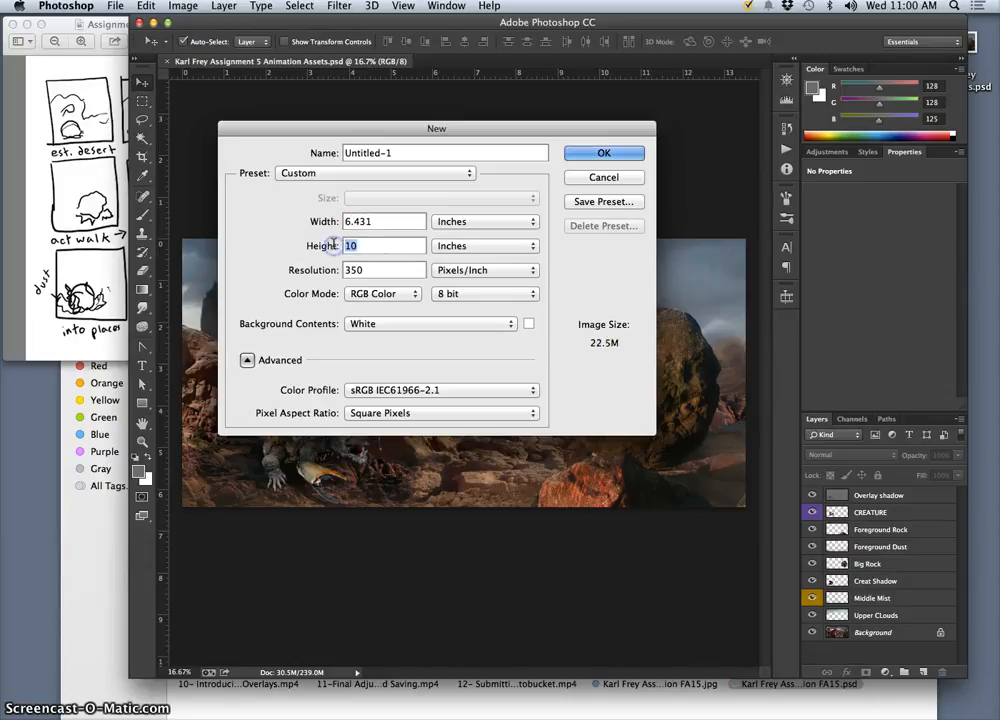
text(6.431)
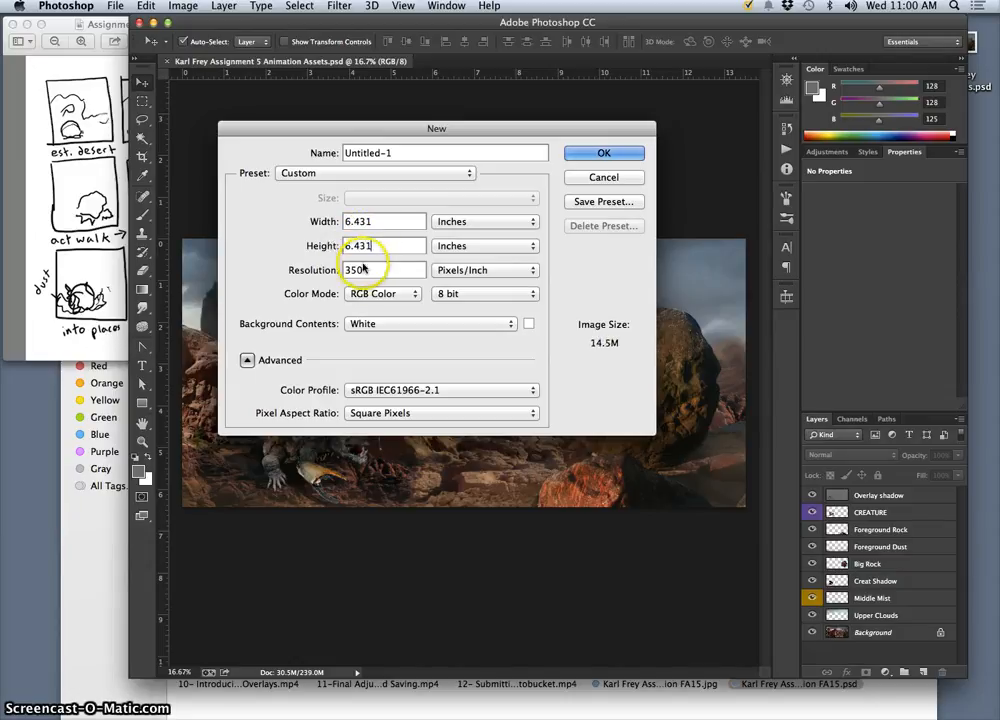
Name the new document with the author's full name followed by Assignment.
drag(396, 153, 328, 152)
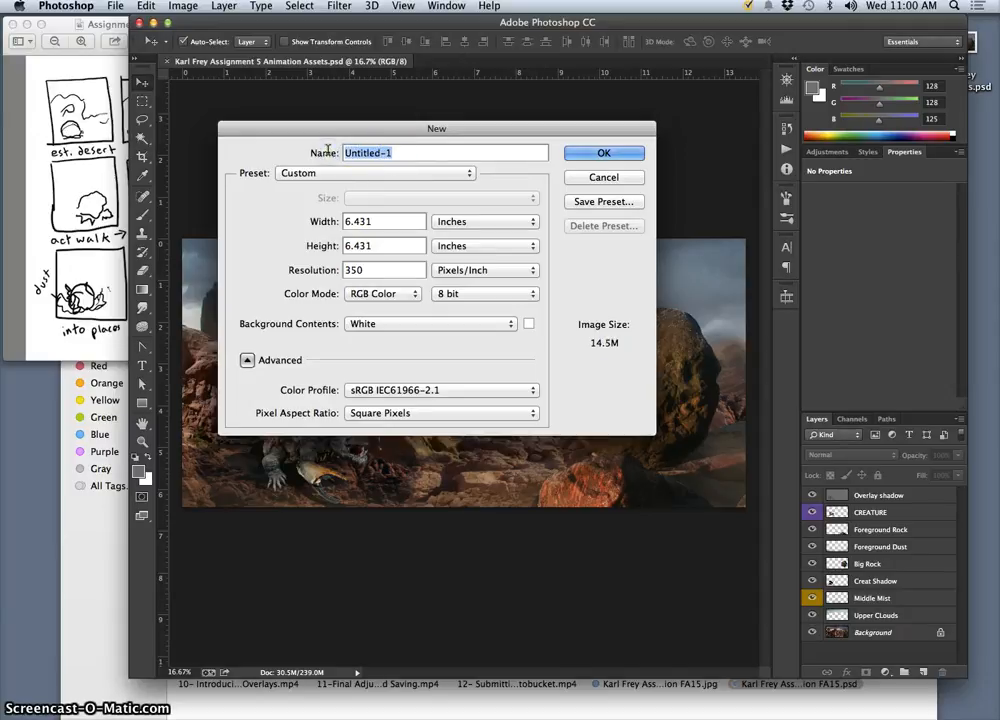
text(Karl )
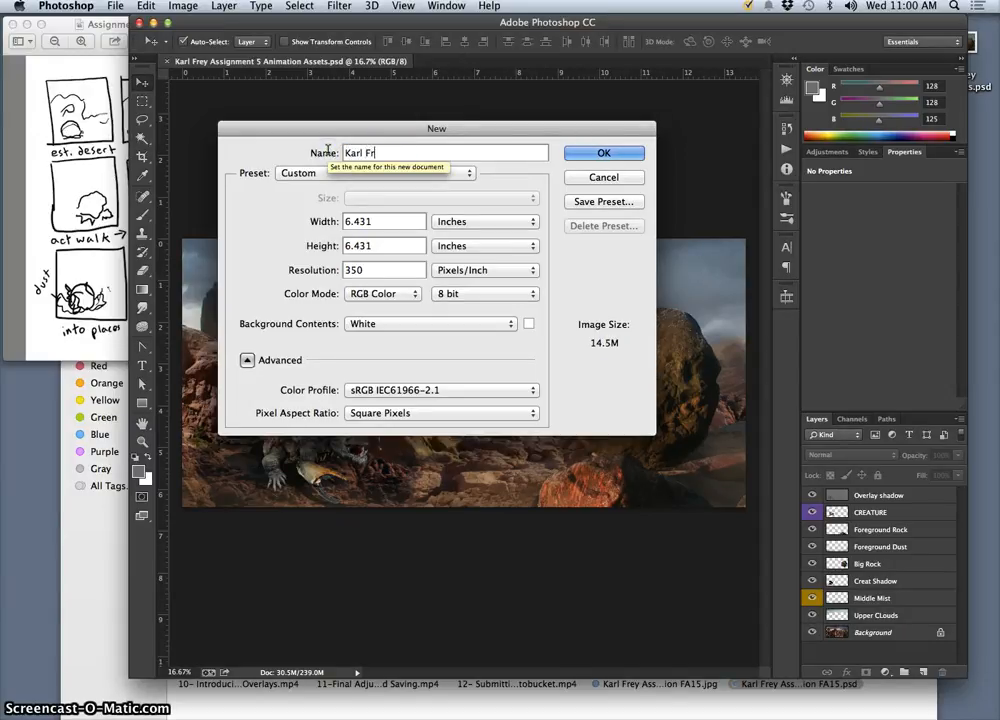
text(Frey Assignmen)
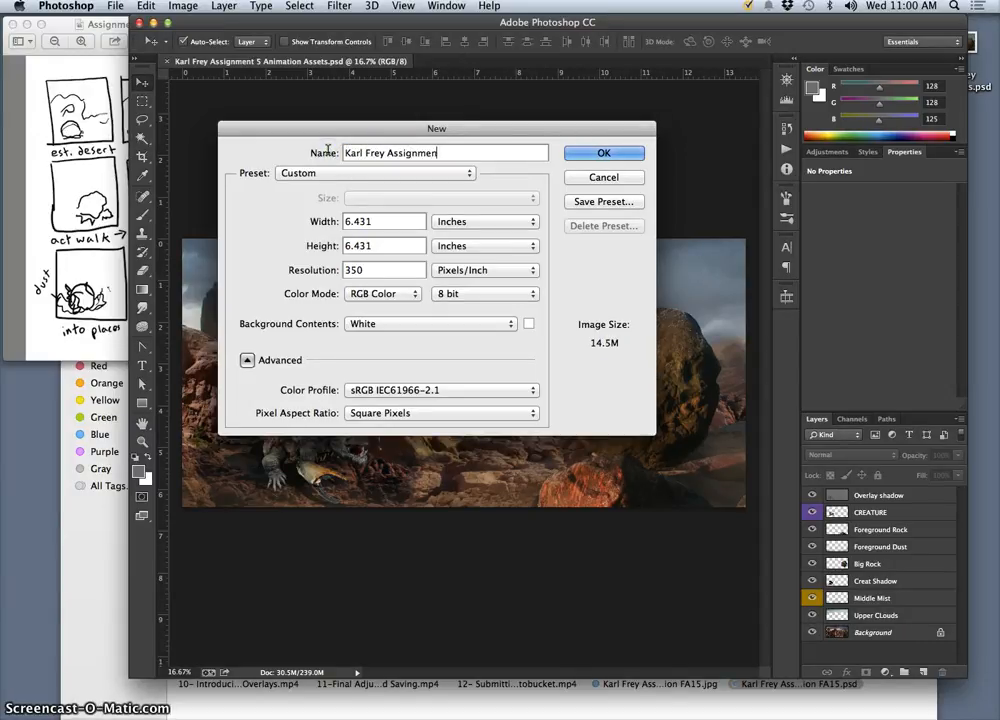